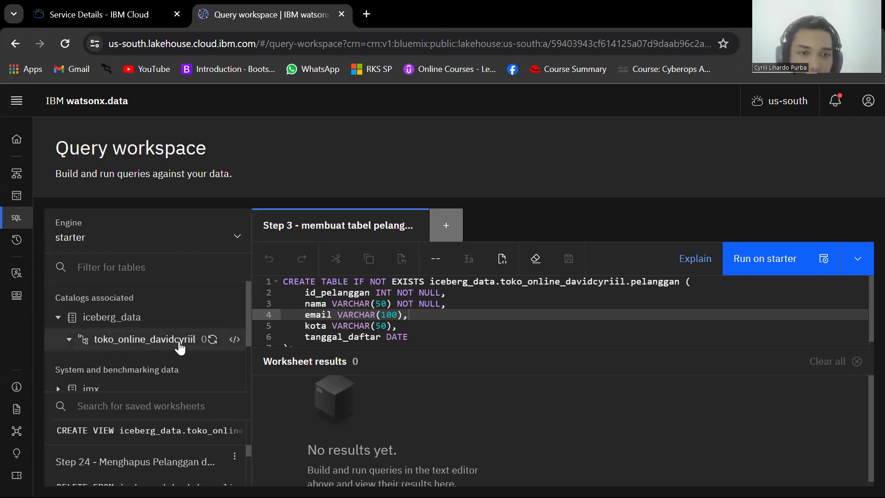
# Read the Step 3 instructions for creating the pelanggan table in MINI_PROJECT[1].pdf and return to the watsonx.data query workspace
pyautogui.click(161, 341)
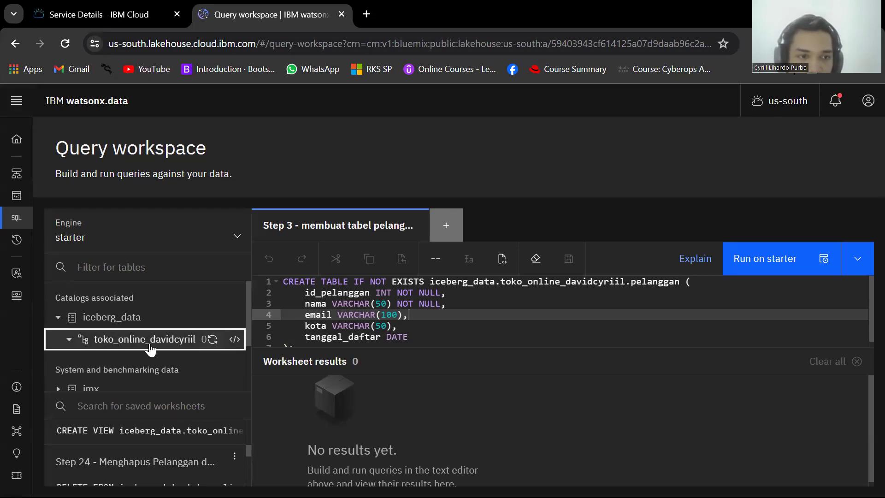
pyautogui.click(540, 392)
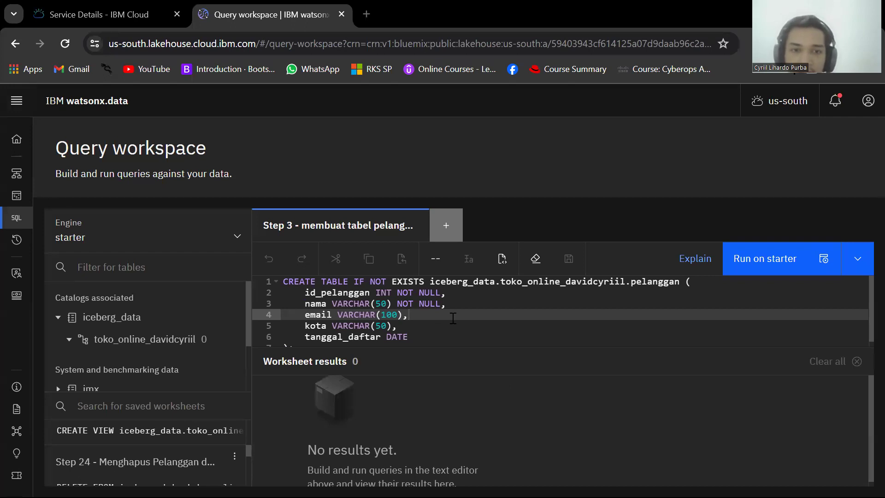
pyautogui.hotkey('alt', 'Tab')
pyautogui.hotkey('alt', 'Tab')
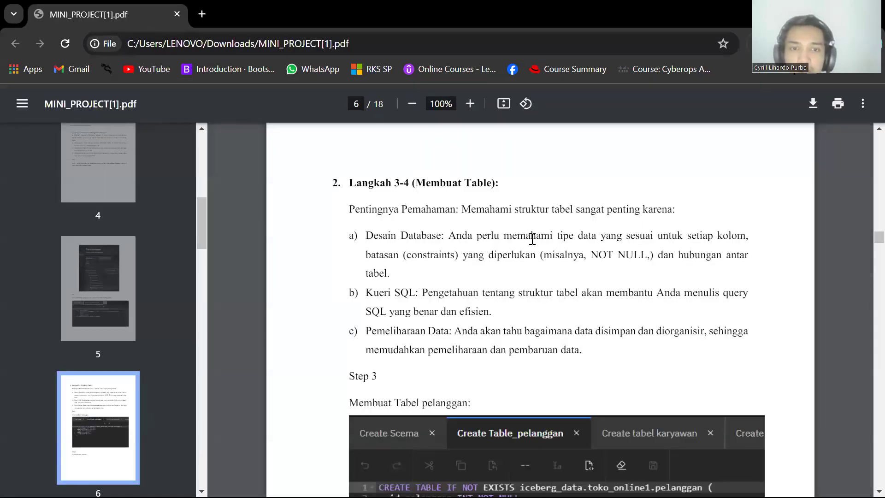
pyautogui.scroll(-3, 532, 238)
pyautogui.moveTo(396, 267); pyautogui.dragTo(471, 268)
pyautogui.click(482, 302)
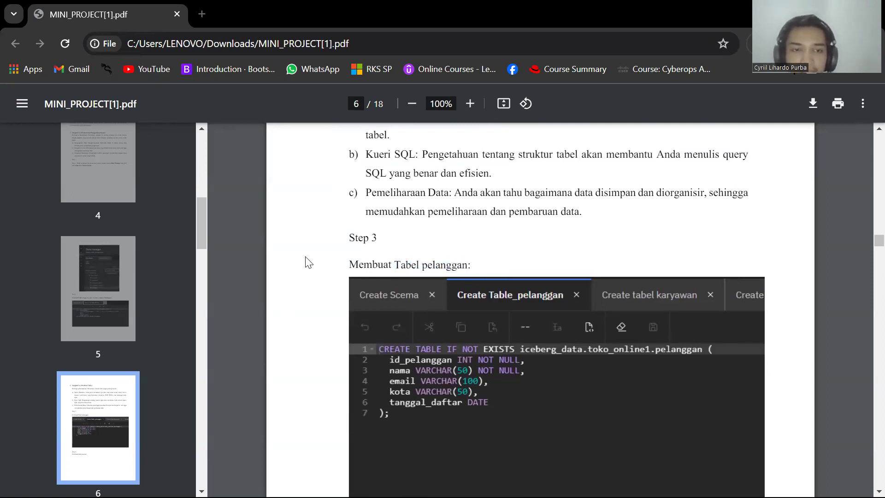
pyautogui.hotkey('alt', 'Tab')
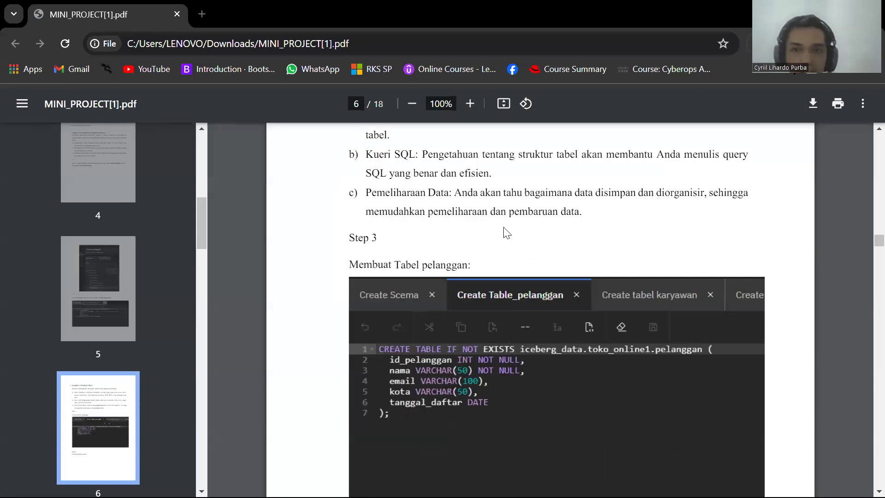
pyautogui.hotkey('alt', 'Tab')
pyautogui.hotkey('alt', 'Tab')
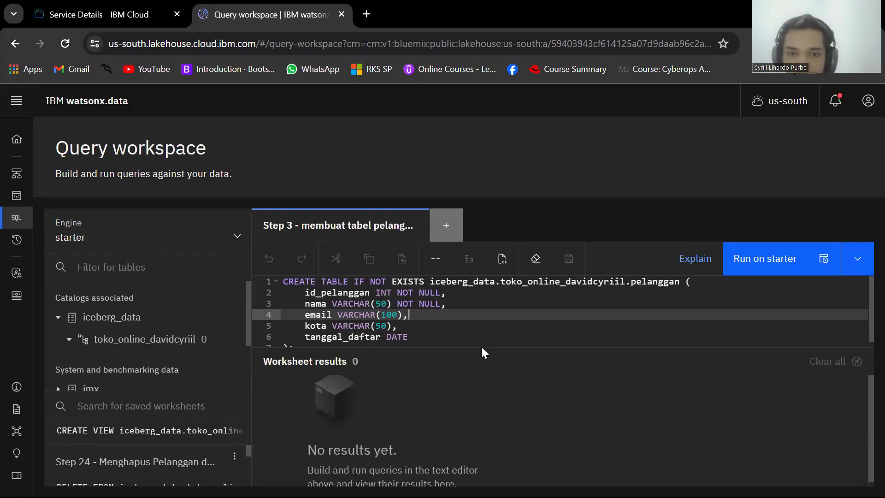
# Enlarge the query editor and run the Step 3 CREATE TABLE statement for pelanggan on the starter engine, checking its result set
pyautogui.moveTo(482, 347); pyautogui.dragTo(491, 428)
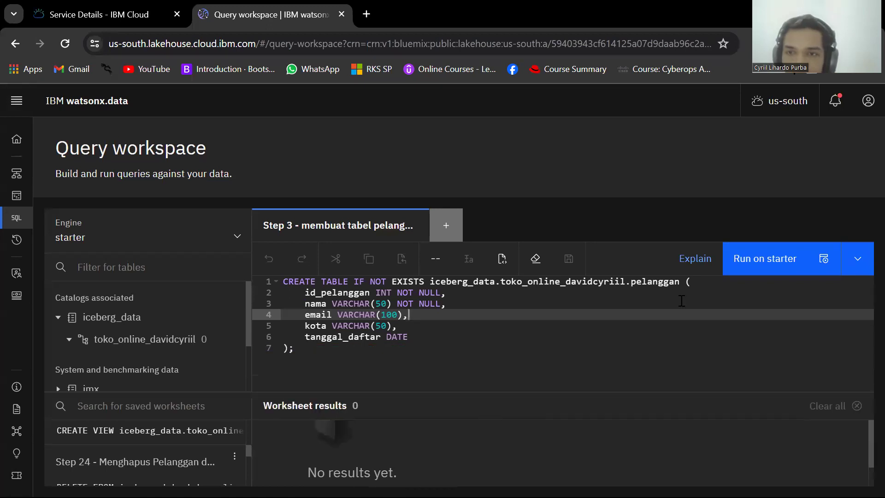
pyautogui.click(765, 258)
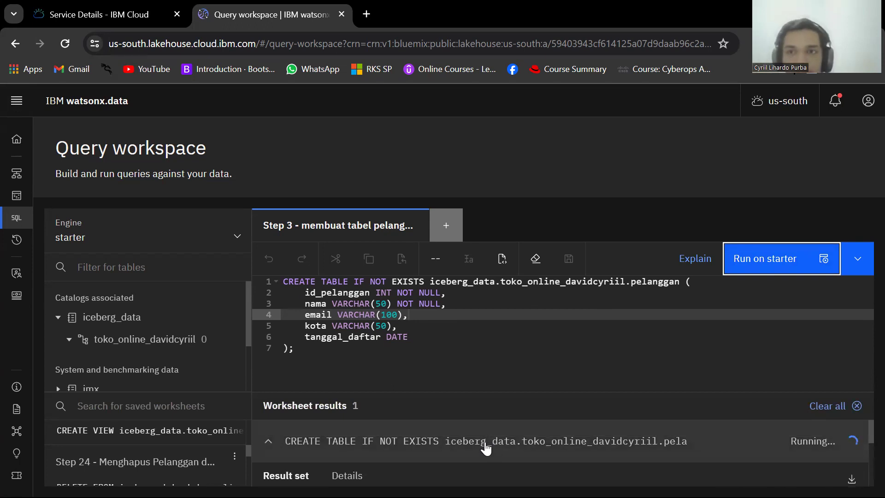
pyautogui.scroll(-2, 461, 451)
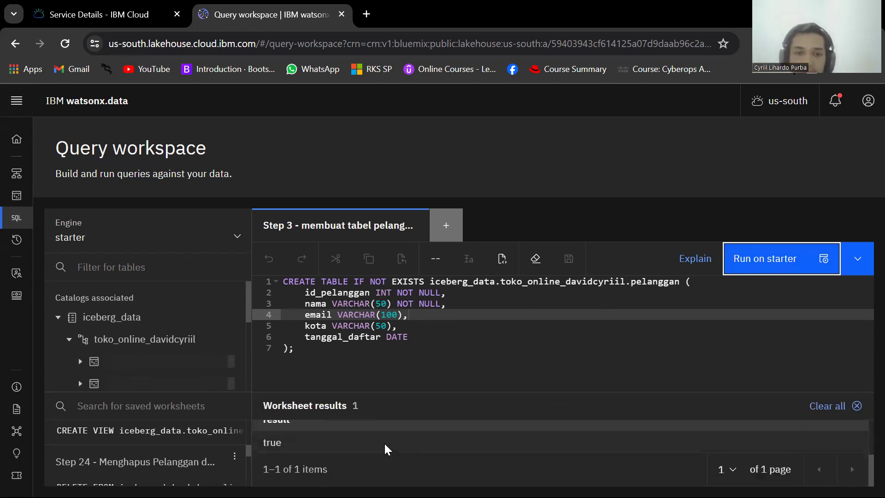
pyautogui.doubleClick(265, 445)
pyautogui.click(265, 454)
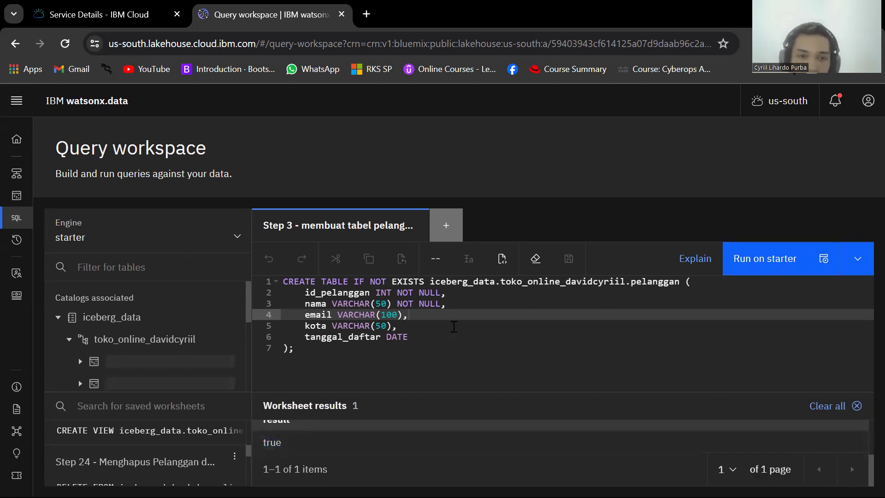
# Switch to MINI_PROJECT[1].pdf to examine the Step 4 CREATE TABLE example for pesanan, and return to the query workspace
pyautogui.click(643, 282)
pyautogui.hotkey('alt', 'Tab')
pyautogui.scroll(-15, 361, 312)
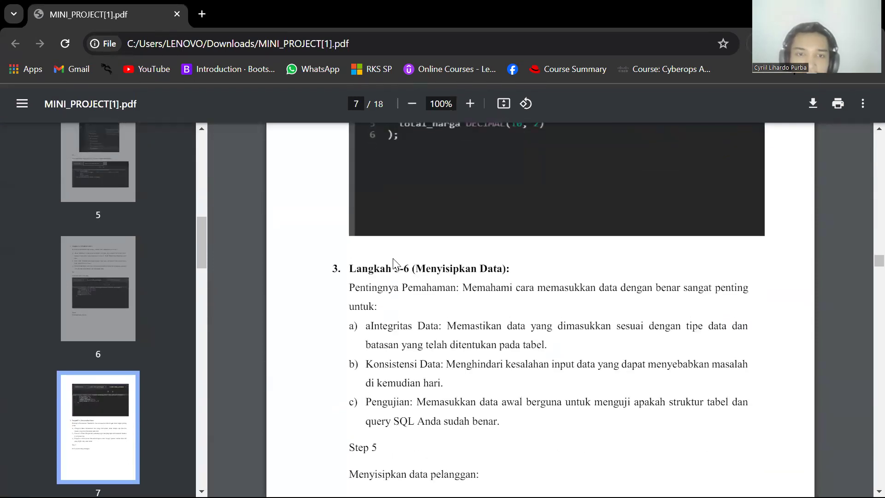
pyautogui.scroll(-10, 393, 260)
pyautogui.scroll(10, 418, 301)
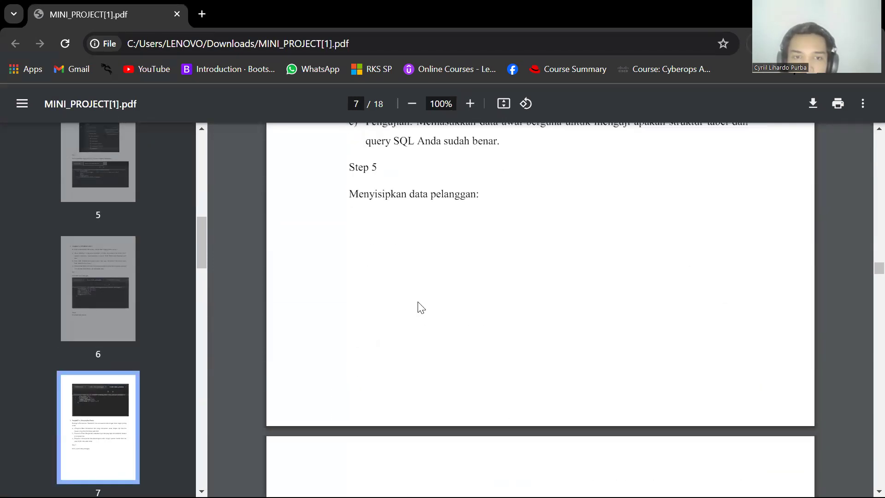
pyautogui.scroll(-10, 417, 300)
pyautogui.scroll(9, 417, 300)
pyautogui.scroll(-2, 417, 300)
pyautogui.moveTo(403, 278); pyautogui.dragTo(453, 278)
pyautogui.scroll(-5, 410, 351)
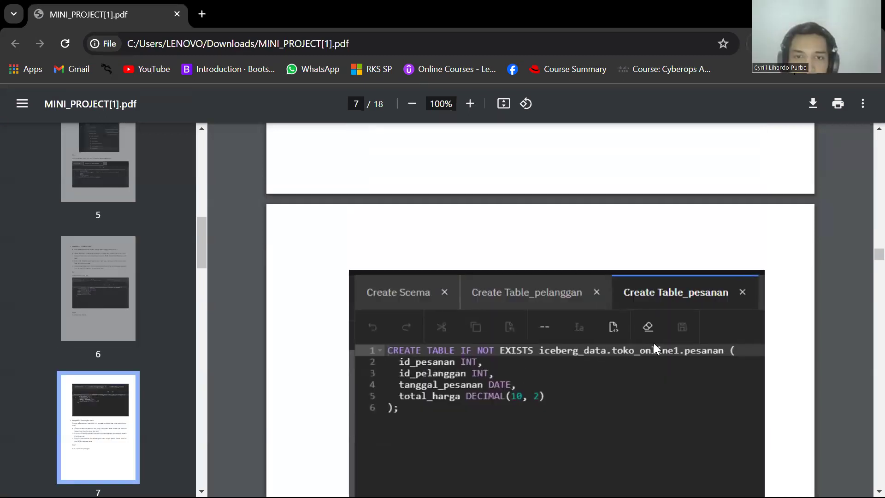
pyautogui.hotkey('alt', 'Tab')
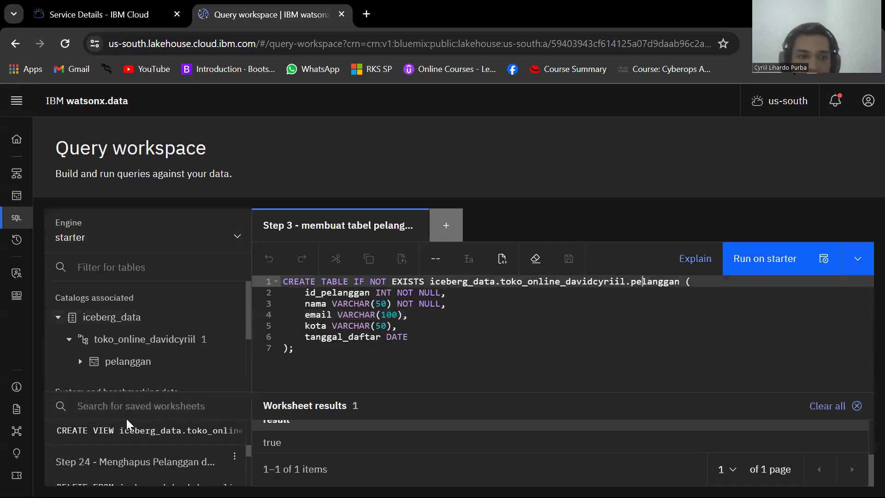
# Search the saved worksheets for "4", open "Step 4 - Membuat tabel pesanan" and close the Step 3 worksheet
pyautogui.click(152, 405)
pyautogui.write('4')
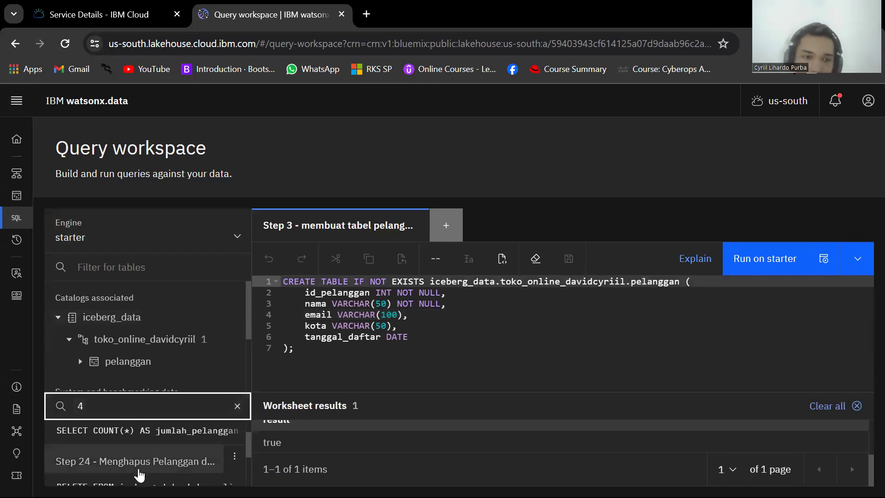
pyautogui.click(121, 450)
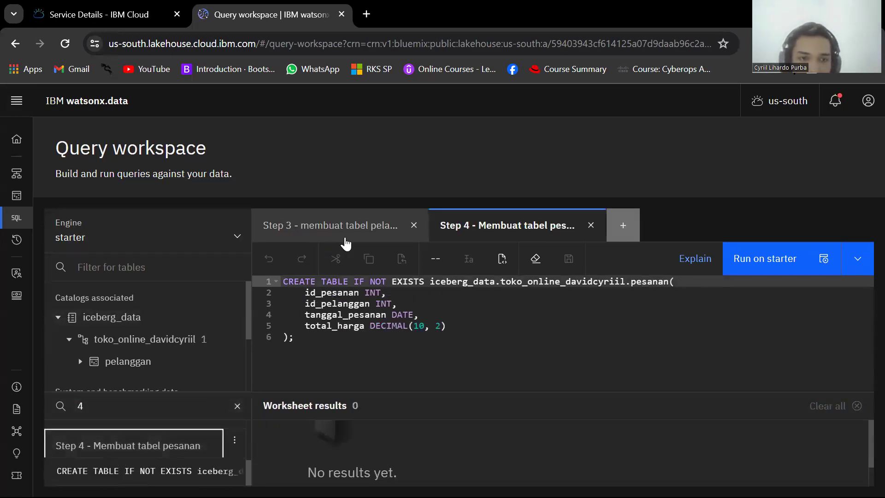
pyautogui.click(406, 226)
pyautogui.click(445, 294)
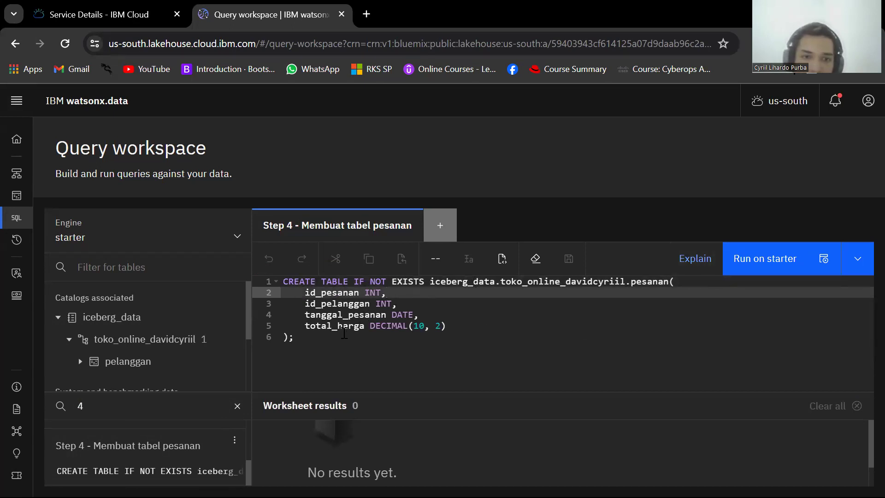
# Run the CREATE TABLE statement for pesanan on the starter engine and check its result and the schema's table list
pyautogui.click(493, 345)
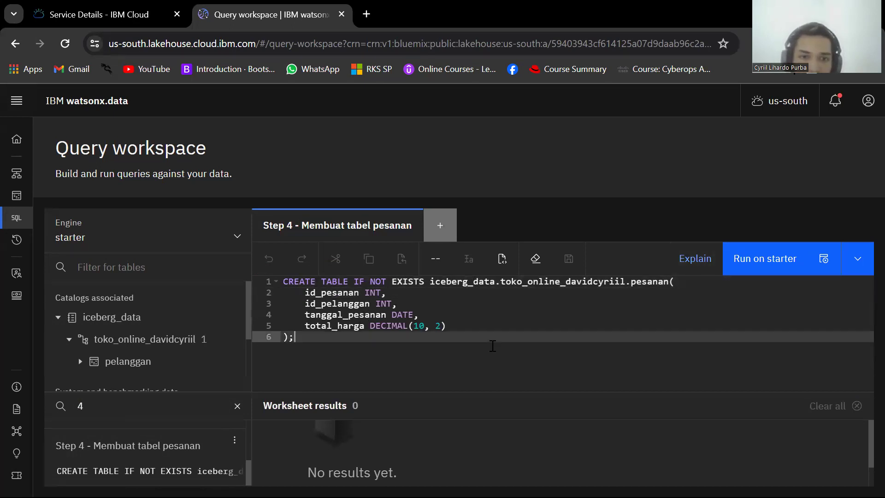
pyautogui.click(764, 272)
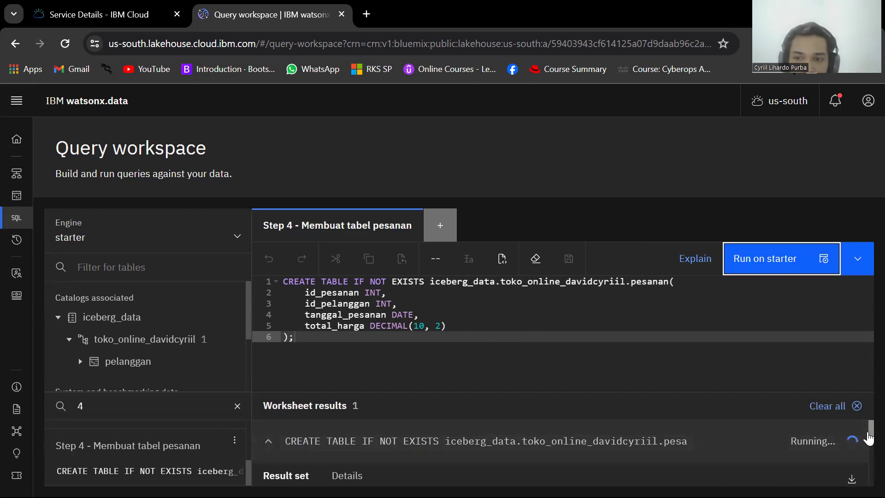
pyautogui.scroll(-3, 868, 446)
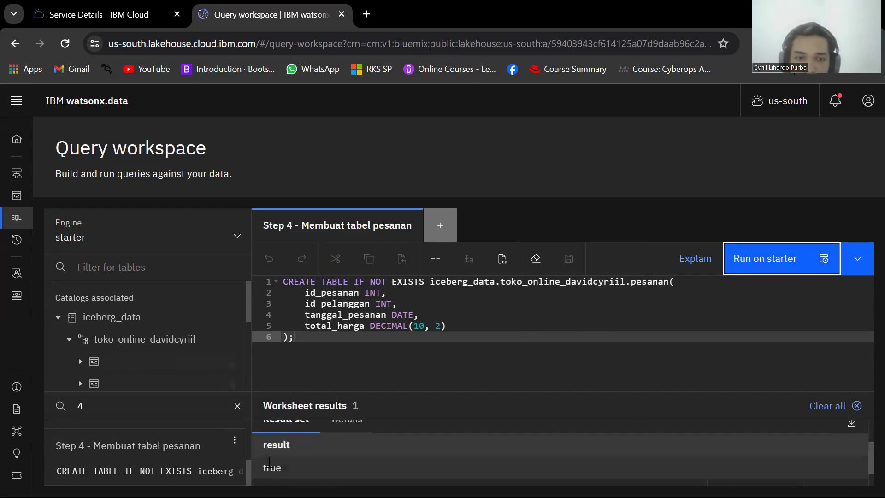
pyautogui.click(284, 466)
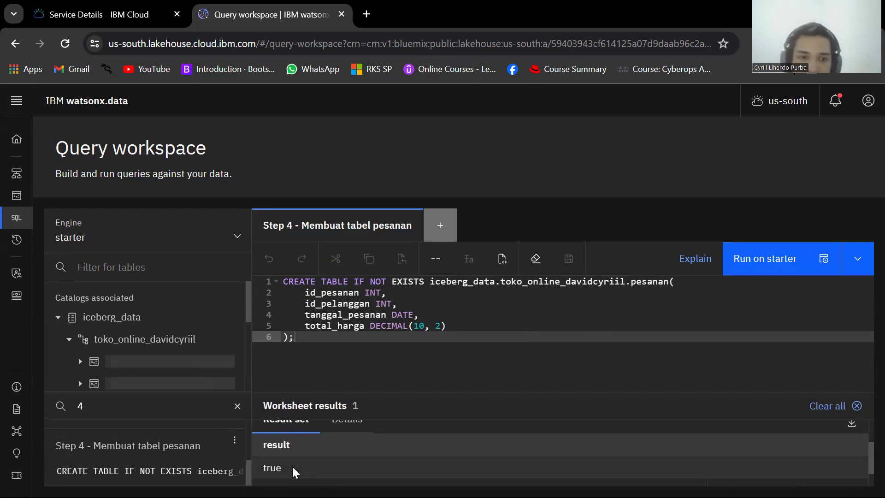
pyautogui.moveTo(292, 467); pyautogui.dragTo(265, 470)
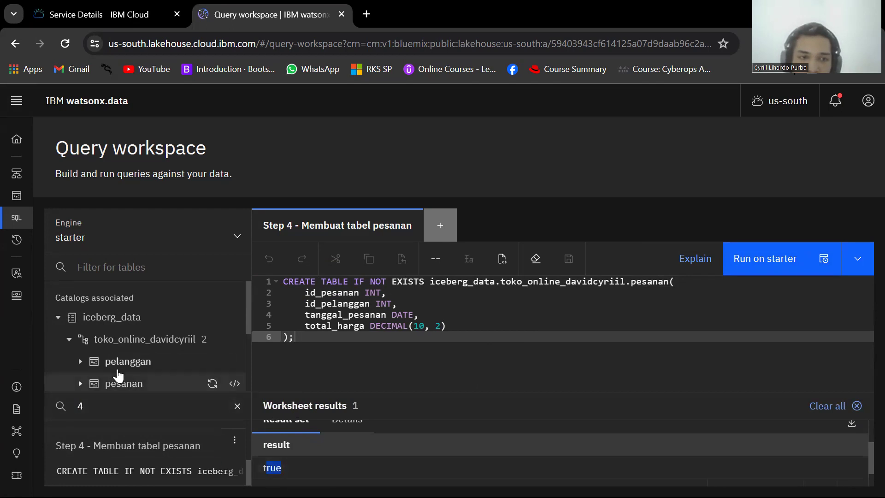
pyautogui.scroll(-3, 118, 369)
pyautogui.scroll(3, 120, 325)
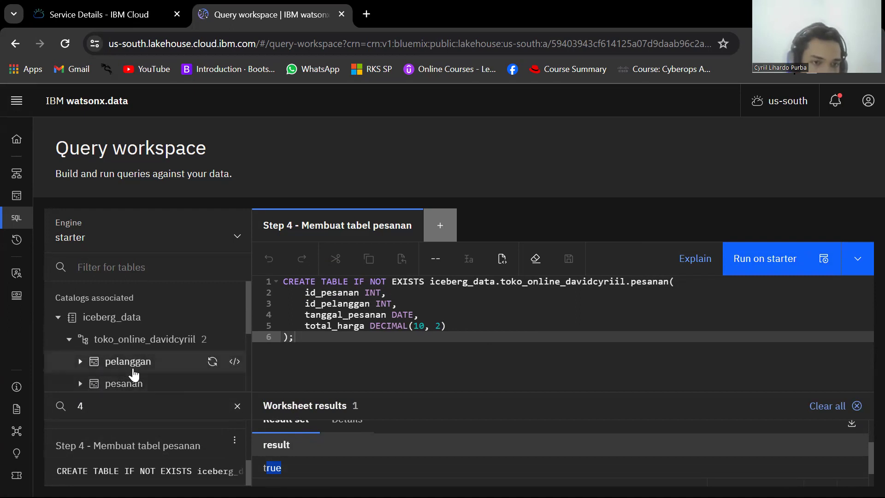
pyautogui.click(382, 355)
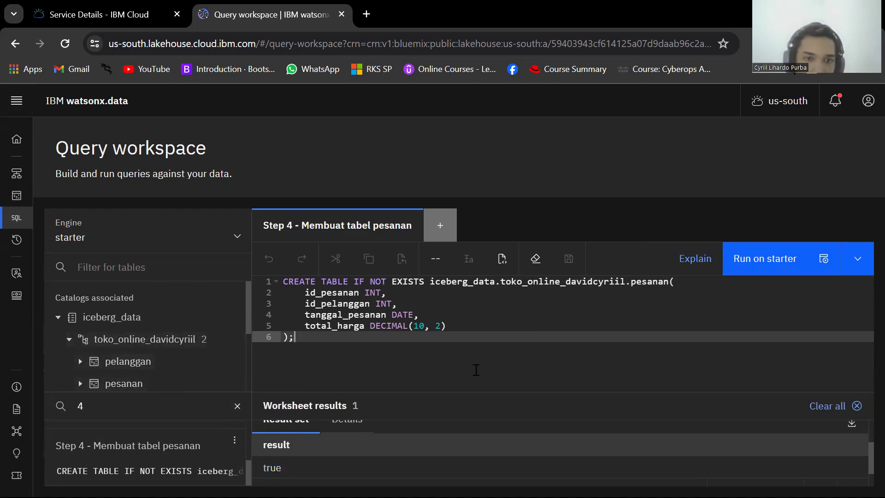
# Search the saved worksheets for "5" and open "Step 5 - mengisi data pelanggan"
pyautogui.click(126, 407)
pyautogui.press('BackSpace')
pyautogui.write('5')
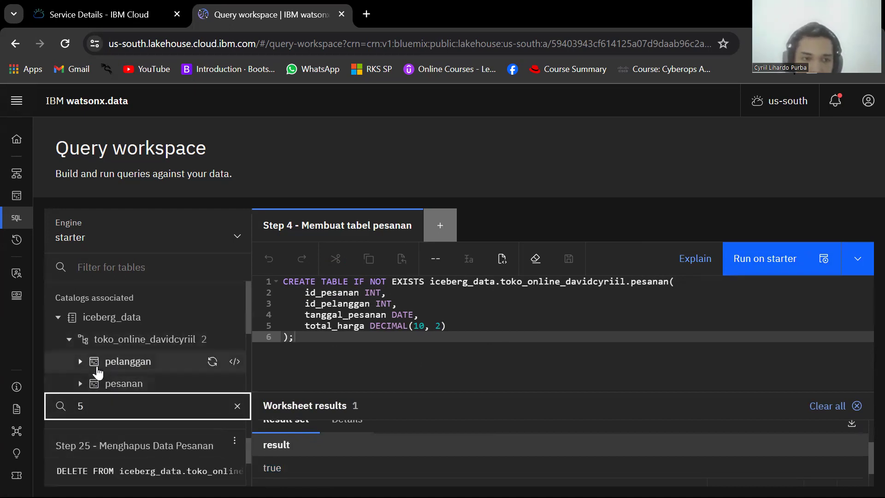
pyautogui.scroll(-2, 127, 446)
pyautogui.scroll(2, 138, 450)
pyautogui.click(155, 454)
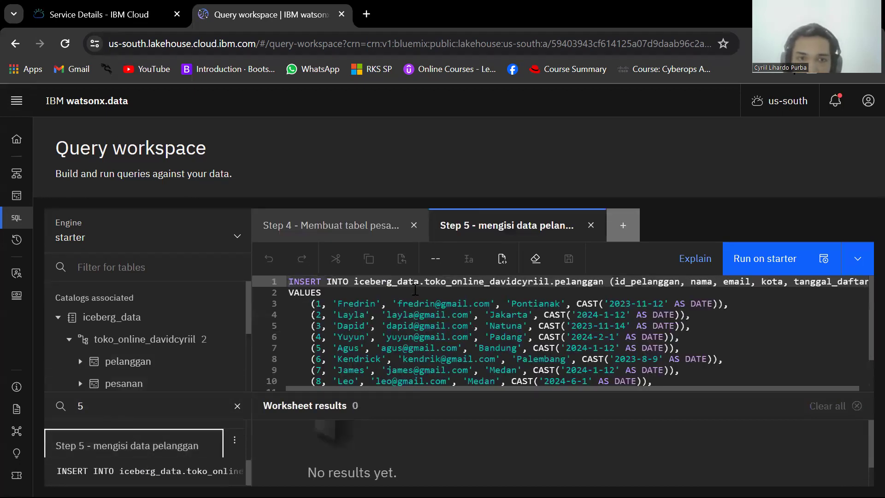
pyautogui.click(415, 291)
# Compare the Step 5 pelanggan insert example in MINI_PROJECT[1].pdf with the open worksheet, ending in the query workspace
pyautogui.hotkey('alt', 'Tab')
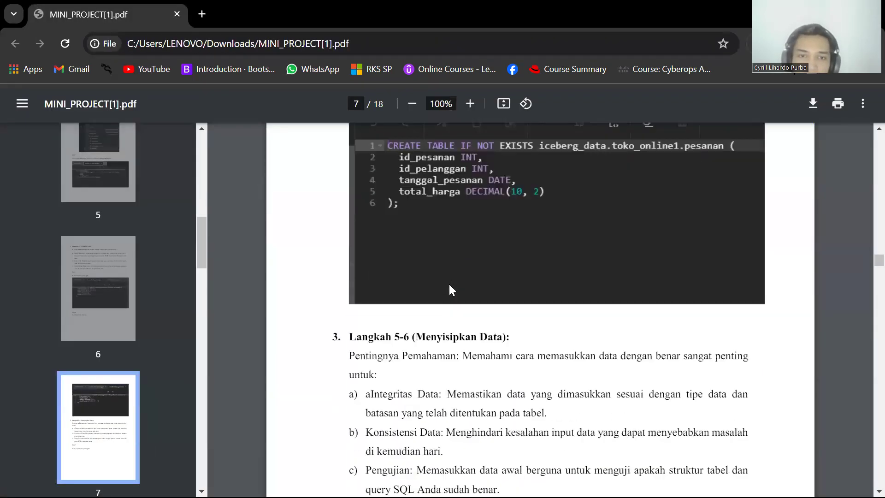
pyautogui.scroll(-5, 450, 285)
pyautogui.scroll(1, 450, 288)
pyautogui.scroll(-8, 450, 290)
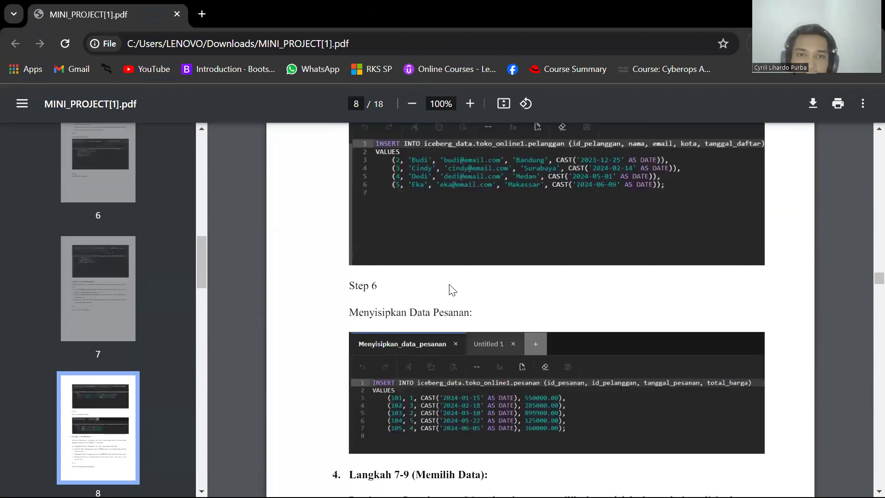
pyautogui.scroll(3, 449, 283)
pyautogui.scroll(-3, 425, 380)
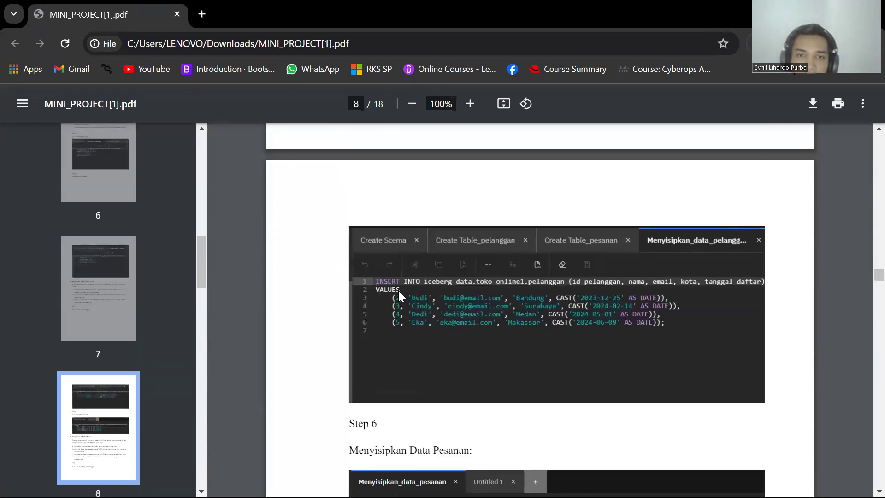
pyautogui.hotkey('alt', 'Tab')
pyautogui.hotkey('alt', 'Tab')
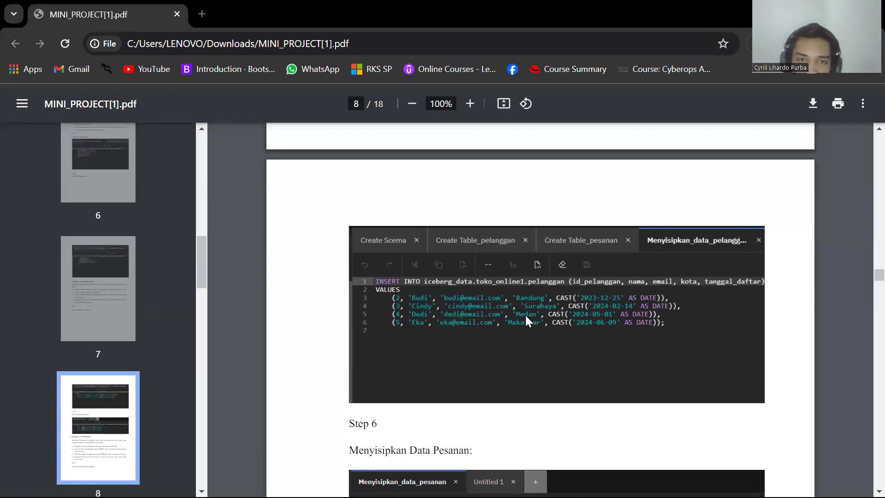
pyautogui.hotkey('alt', 'Tab')
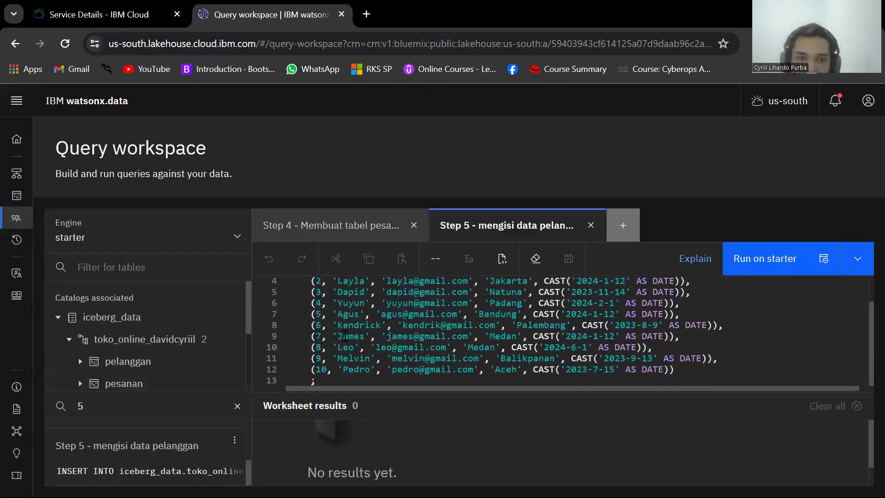
# Review the customer rows in the Step 5 INSERT statement and run it on the starter engine to fill the pelanggan table
pyautogui.scroll(2, 302, 291)
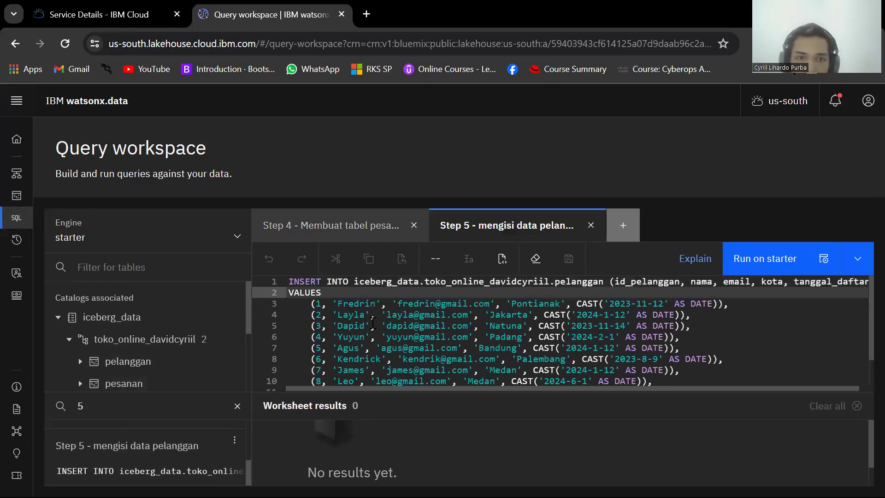
pyautogui.scroll(-2, 546, 329)
pyautogui.scroll(2, 579, 339)
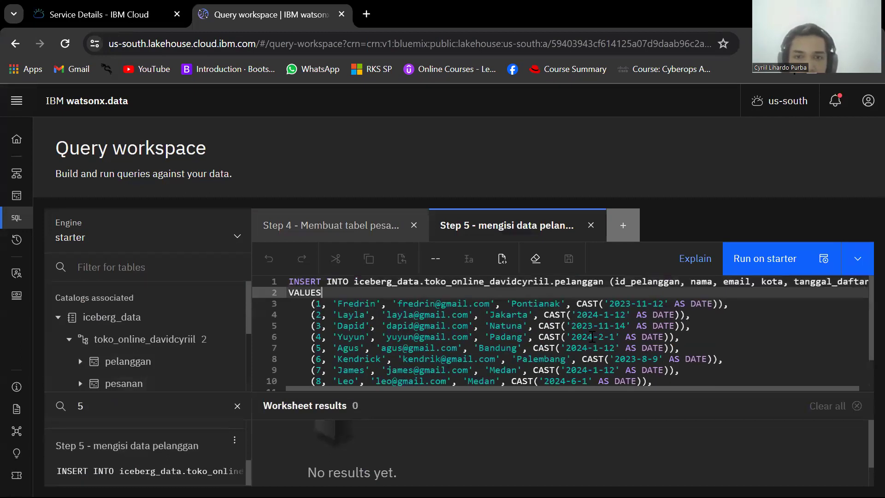
pyautogui.click(503, 328)
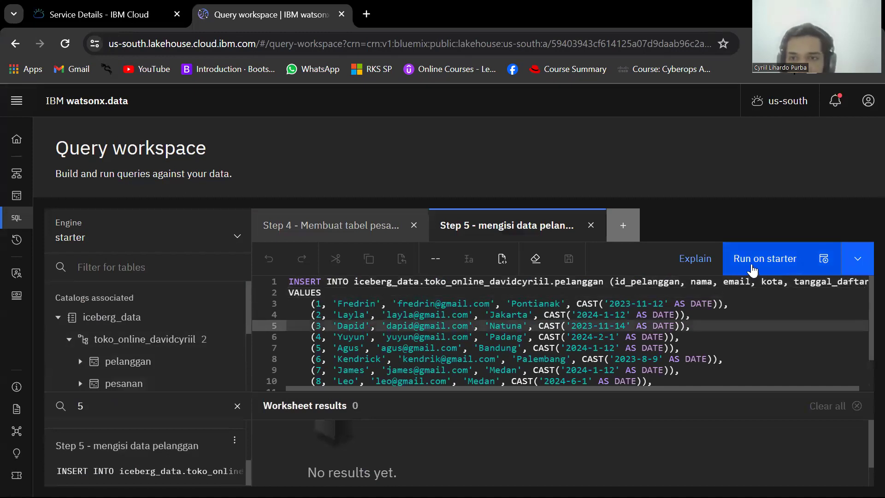
pyautogui.click(754, 268)
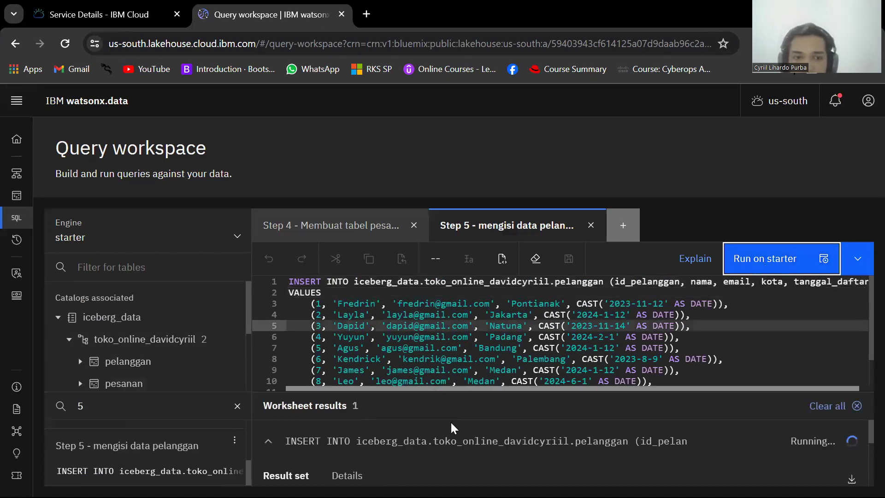
# Examine the worksheet result of the pelanggan INSERT, including the number of rows inserted
pyautogui.scroll(-2, 532, 436)
pyautogui.scroll(2, 531, 456)
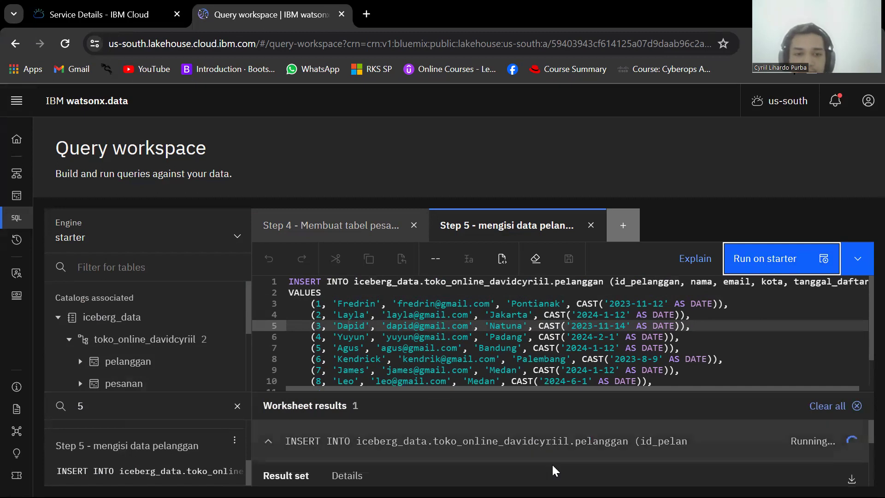
pyautogui.scroll(-2, 866, 452)
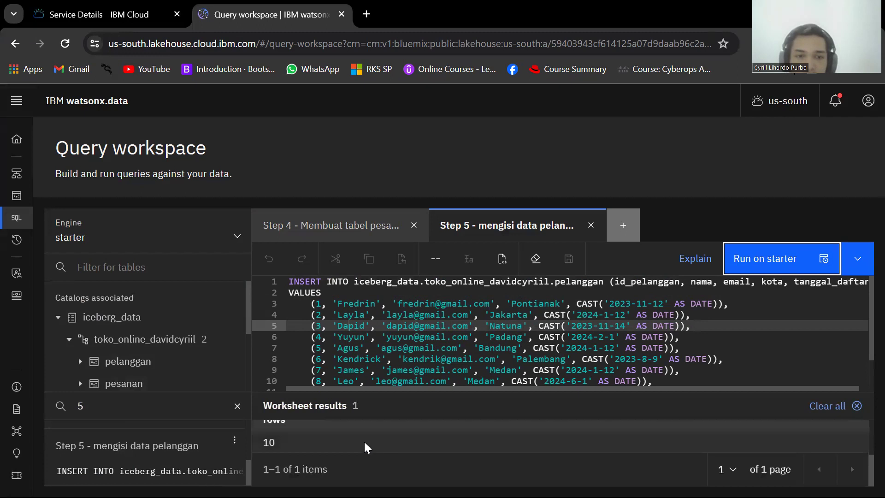
pyautogui.moveTo(278, 443); pyautogui.dragTo(259, 442)
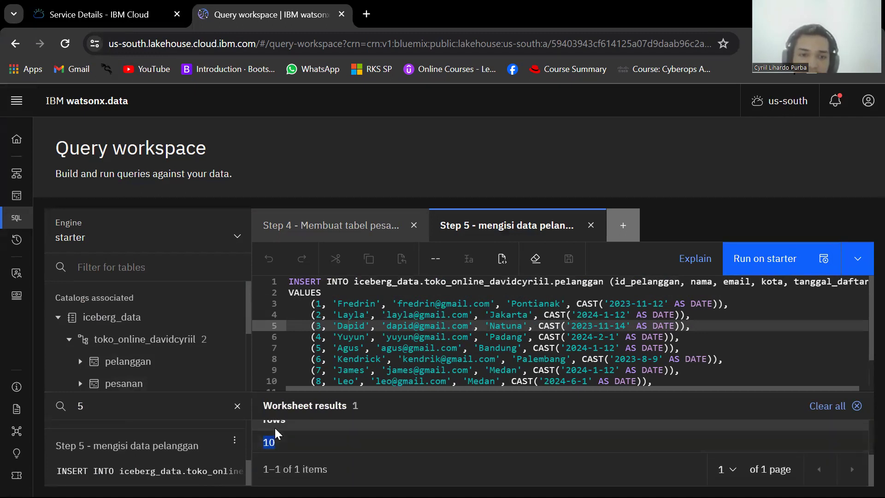
pyautogui.scroll(2, 267, 426)
pyautogui.scroll(-2, 287, 382)
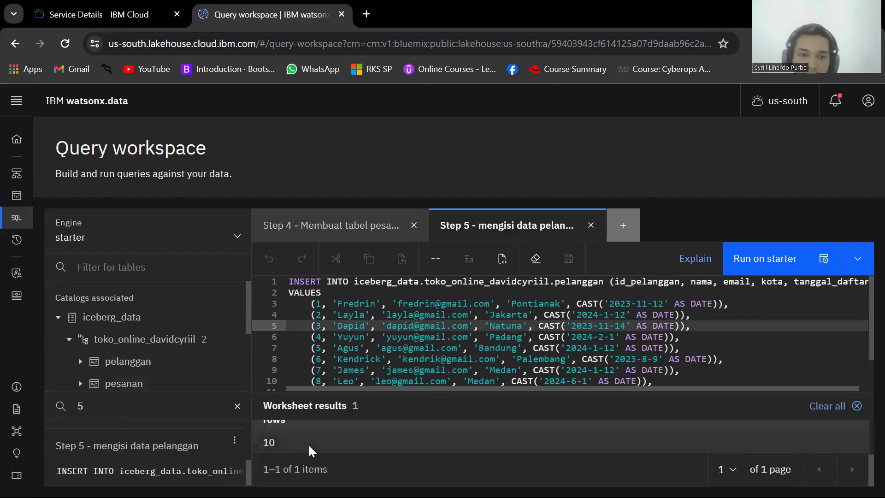
pyautogui.scroll(-3, 182, 338)
pyautogui.scroll(3, 182, 337)
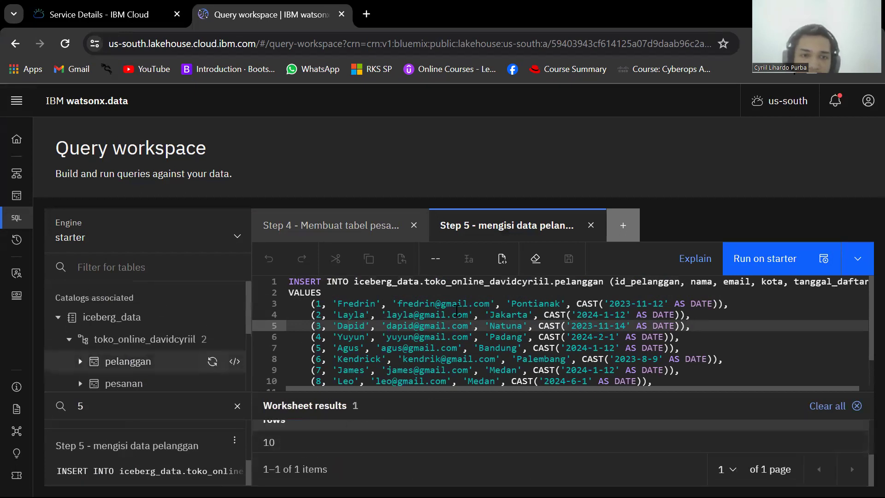
# Close the Step 4 worksheet and check the Step 6 "Menyisipkan Data Pesanan" section in MINI_PROJECT[1].pdf, ending in the query workspace
pyautogui.click(414, 225)
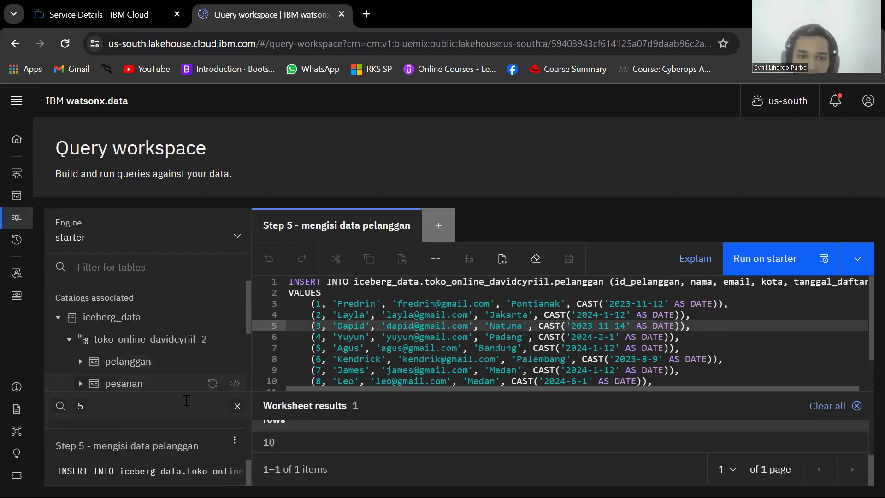
pyautogui.hotkey('alt', 'Tab')
pyautogui.scroll(-3, 357, 326)
pyautogui.moveTo(415, 315); pyautogui.dragTo(467, 315)
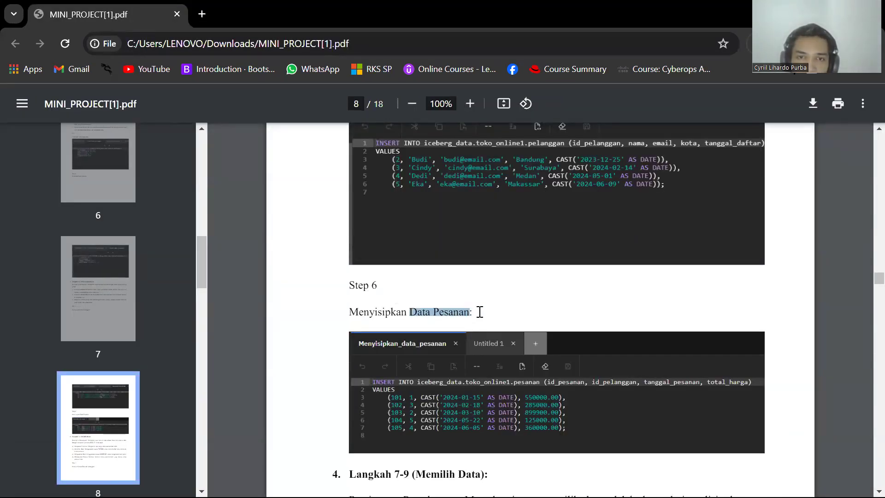
pyautogui.hotkey('alt', 'Tab')
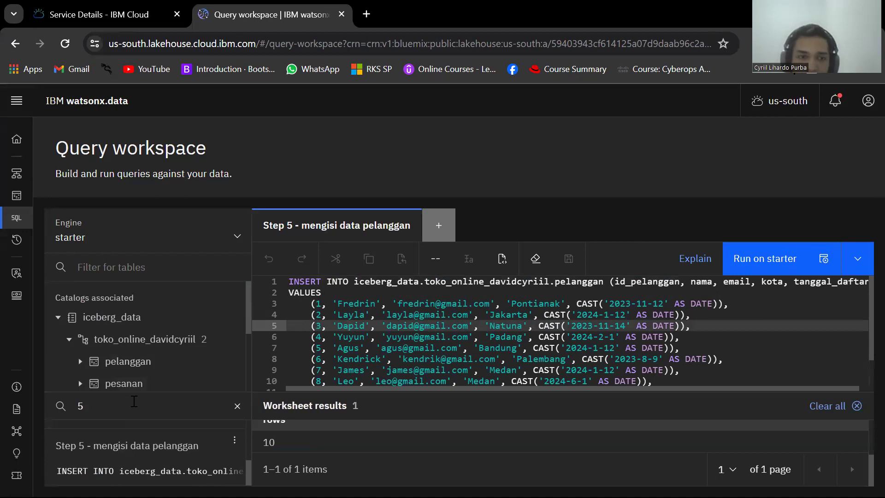
# Search the saved worksheets for "6" and open "Step 6 - Mengisi data pesanan"
pyautogui.click(132, 405)
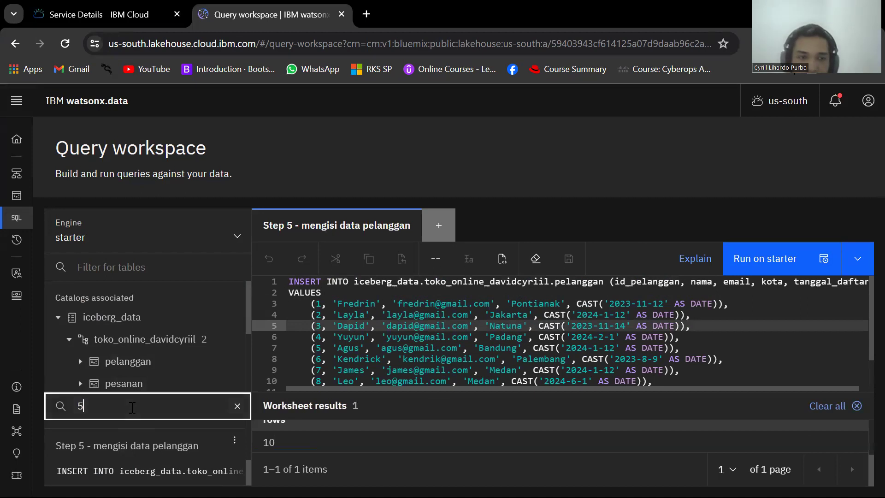
pyautogui.press('BackSpace')
pyautogui.write('6')
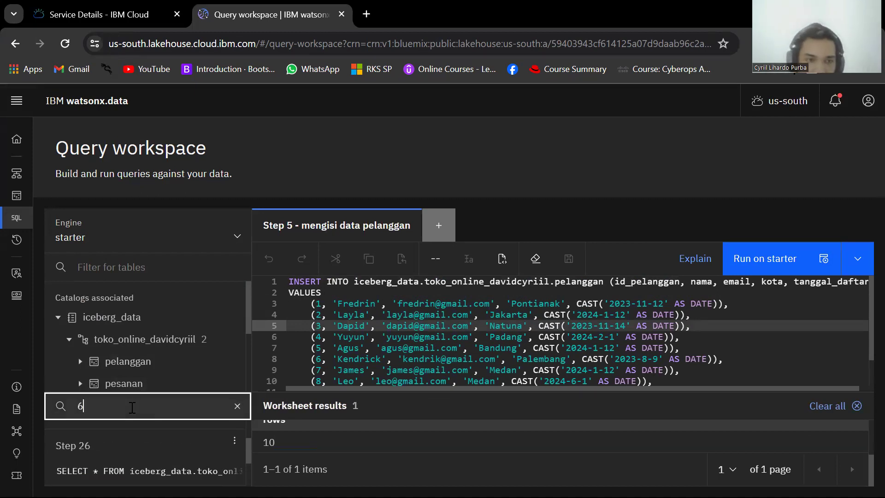
pyautogui.click(118, 447)
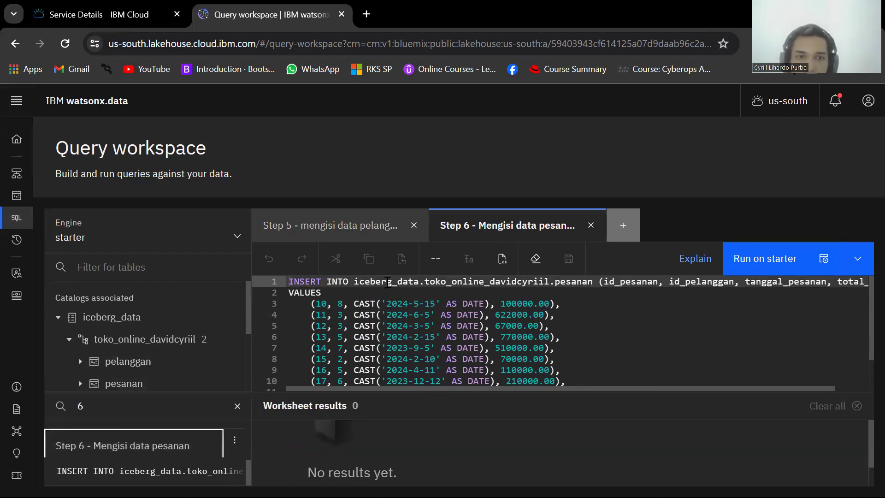
# Review the order rows in the Step 6 INSERT statement, run it on the starter engine to fill pesanan, and check its result
pyautogui.scroll(-1, 432, 296)
pyautogui.moveTo(562, 362); pyautogui.dragTo(420, 326)
pyautogui.click(639, 297)
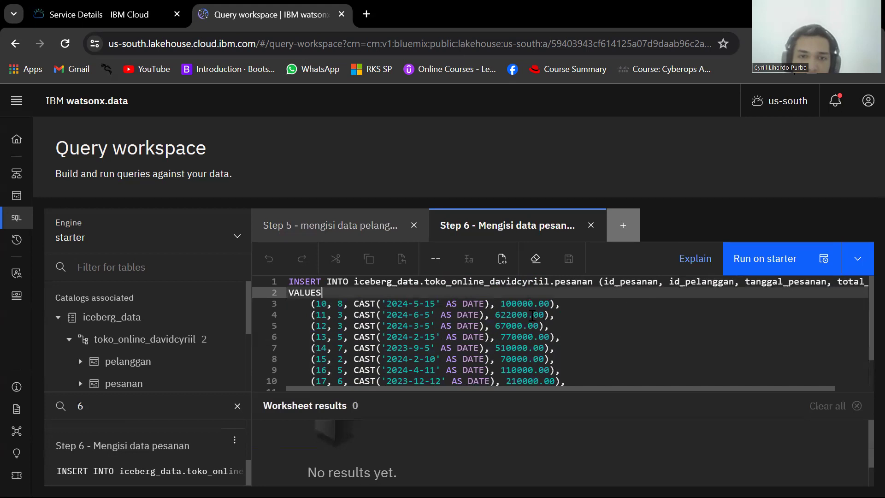
pyautogui.scroll(-1, 773, 309)
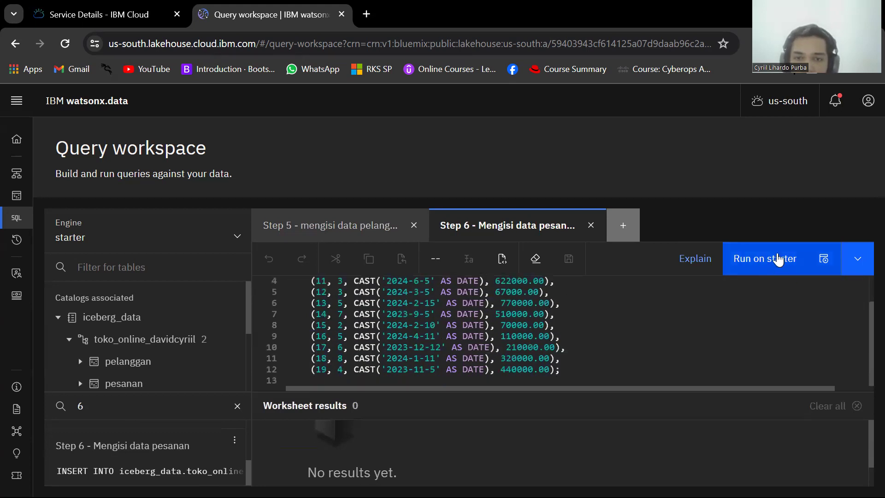
pyautogui.click(732, 257)
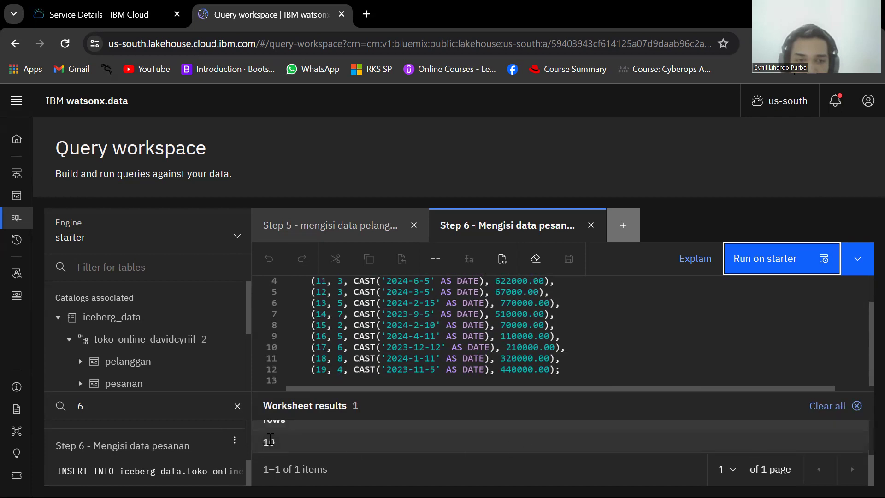
pyautogui.click(274, 442)
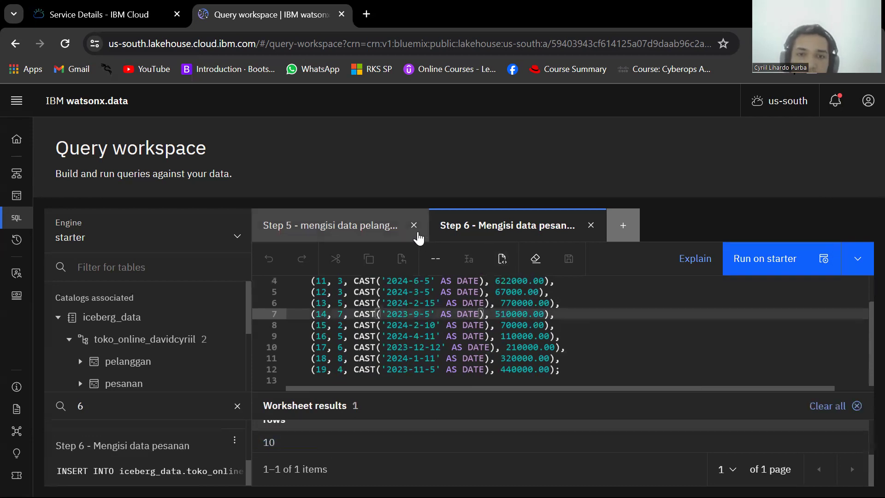
# Close the Step 5 worksheet, then search the saved worksheets for "7" and open the Step 7 worksheet that selects all pelanggan data
pyautogui.click(413, 225)
pyautogui.click(168, 418)
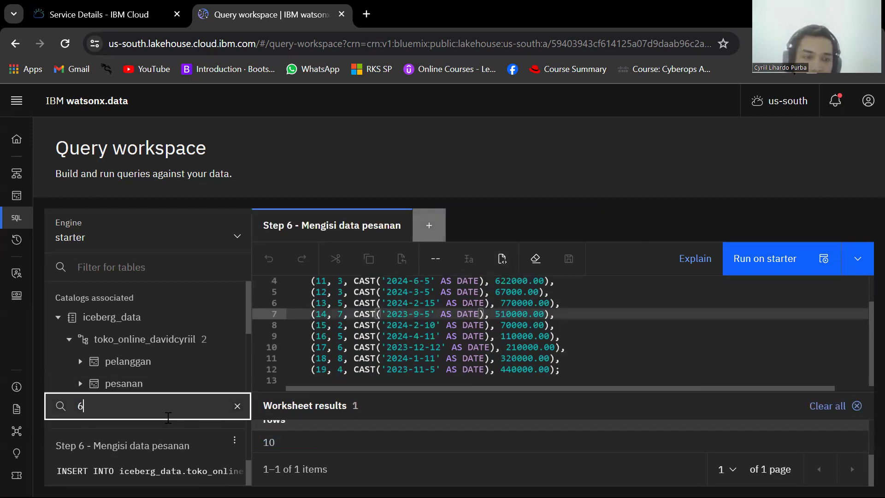
pyautogui.press('BackSpace')
pyautogui.write('7')
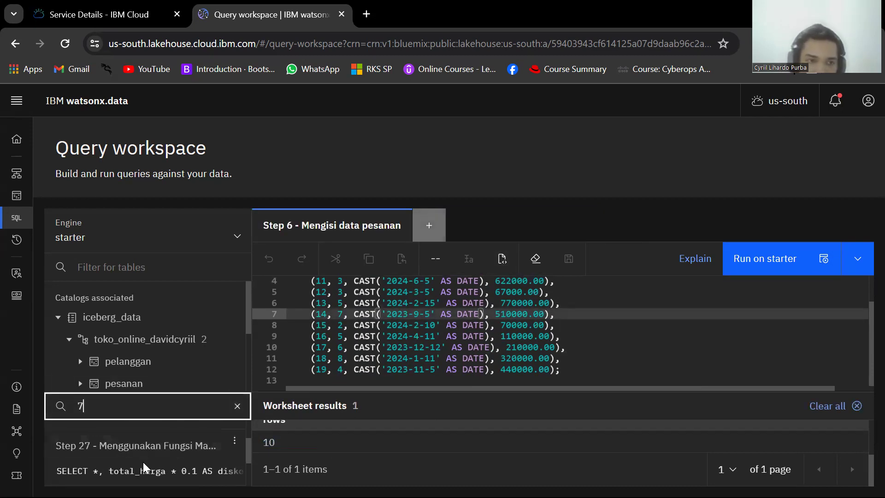
pyautogui.click(175, 445)
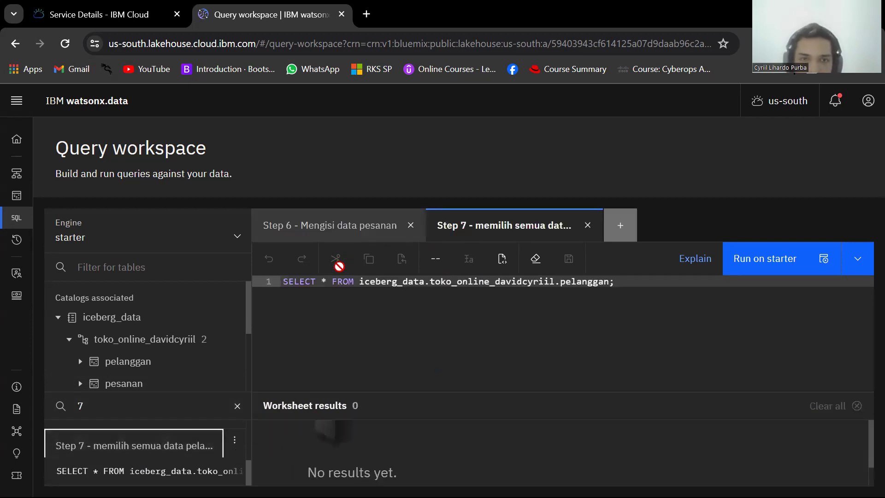
# Close the Step 6 worksheet and run SELECT * FROM iceberg_data.toko_online_davidcyriil.pelanggan on the starter engine
pyautogui.moveTo(291, 283); pyautogui.dragTo(323, 283)
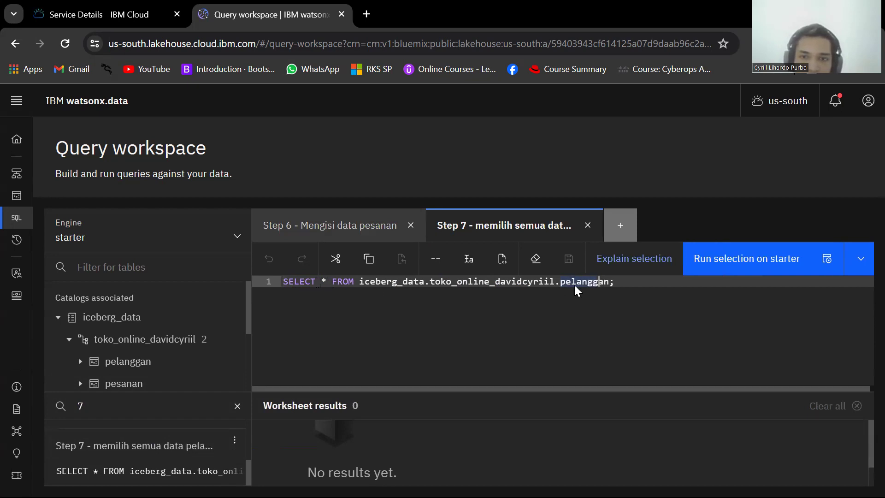
pyautogui.click(639, 312)
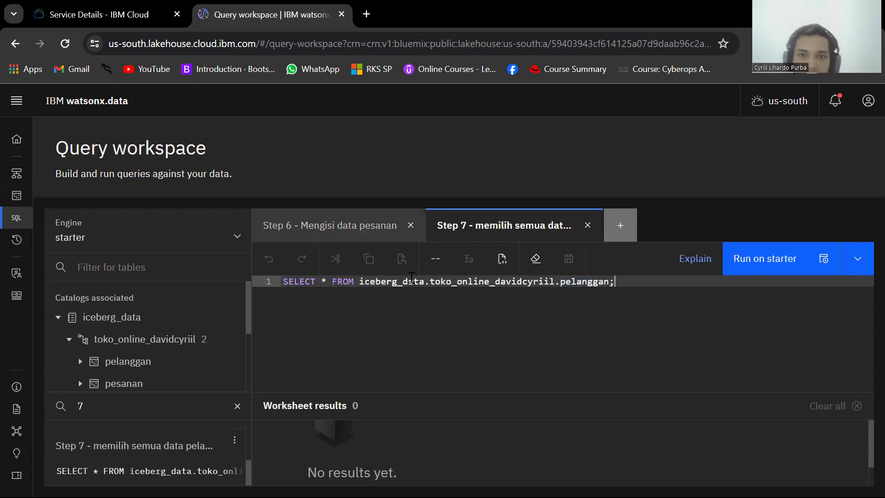
pyautogui.click(411, 225)
pyautogui.click(776, 265)
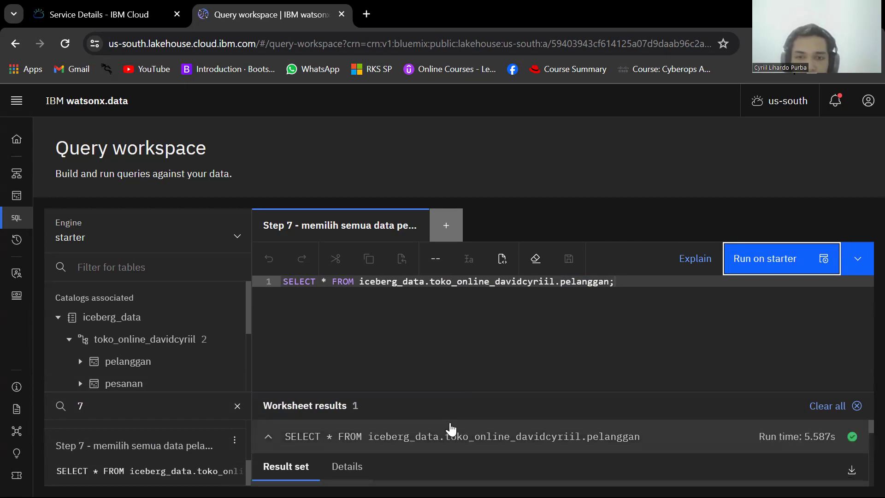
# Examine the returned pelanggan rows, temporarily enlarging the results area and restoring its height
pyautogui.scroll(-3, 450, 426)
pyautogui.scroll(3, 450, 422)
pyautogui.scroll(2, 451, 417)
pyautogui.scroll(-5, 440, 457)
pyautogui.click(451, 390)
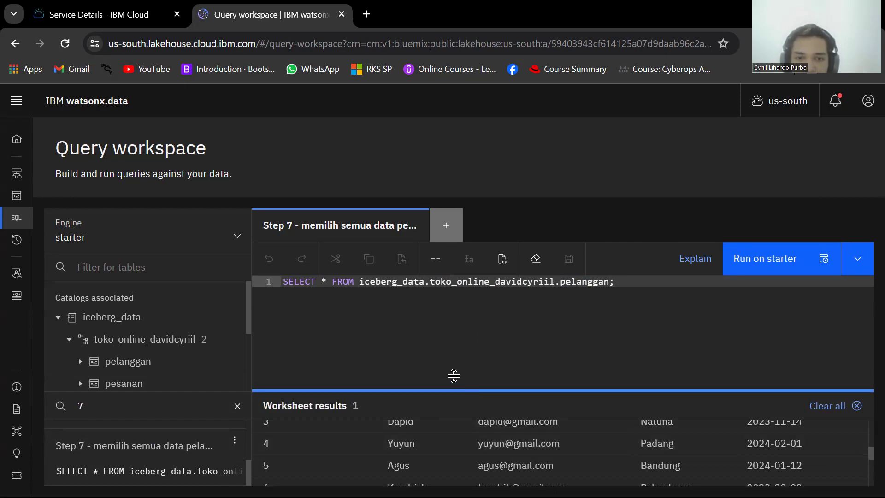
pyautogui.moveTo(453, 392); pyautogui.dragTo(446, 322)
pyautogui.scroll(-3, 444, 378)
pyautogui.scroll(4, 289, 433)
pyautogui.scroll(-3, 344, 383)
pyautogui.scroll(3, 386, 375)
pyautogui.scroll(-3, 385, 374)
pyautogui.scroll(1, 399, 405)
pyautogui.scroll(-1, 399, 410)
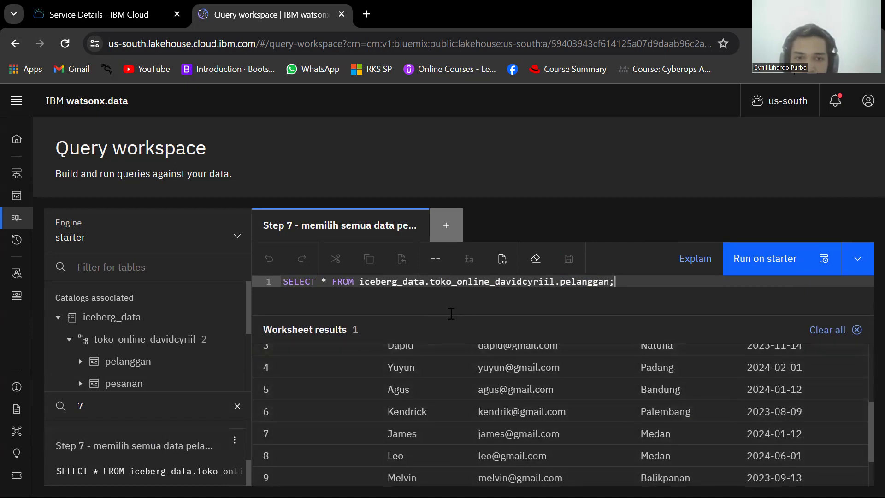
pyautogui.moveTo(450, 312); pyautogui.dragTo(465, 417)
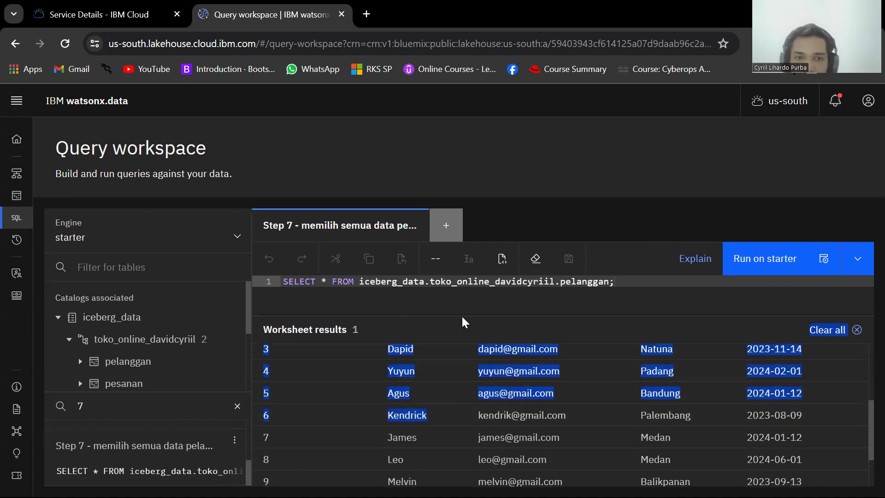
pyautogui.moveTo(463, 314); pyautogui.dragTo(463, 402)
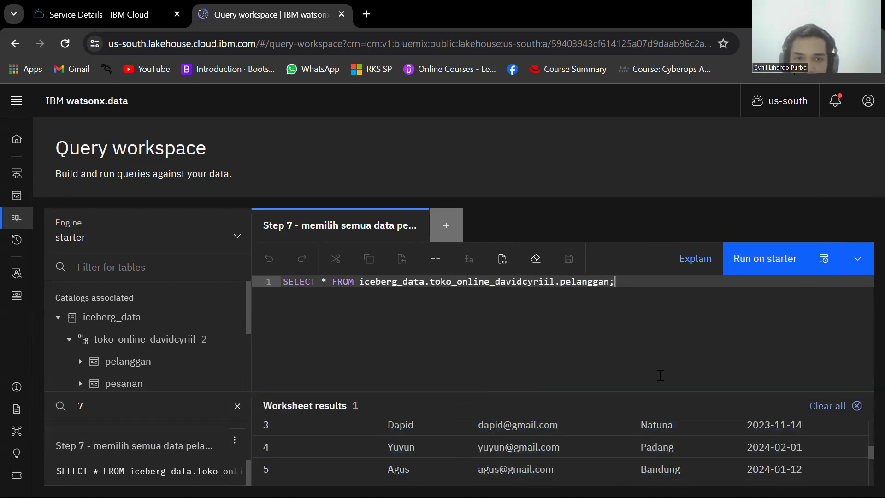
# Search the saved worksheets for "8"
pyautogui.click(155, 409)
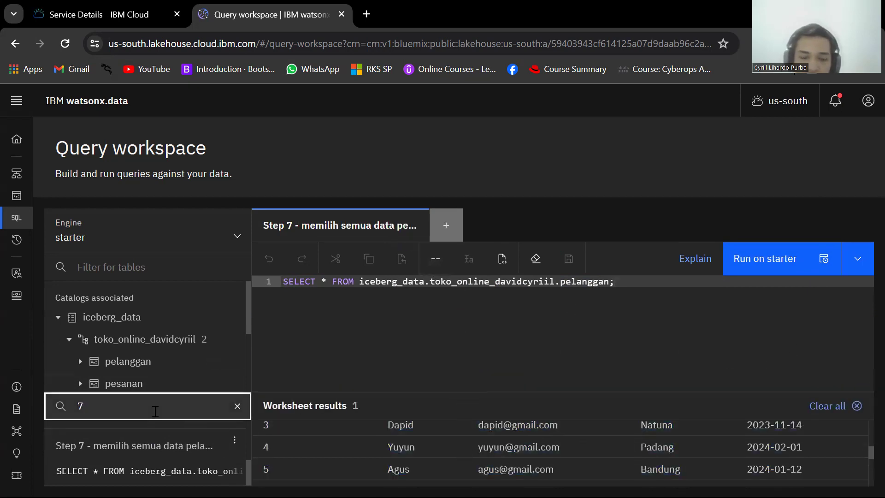
pyautogui.press('BackSpace')
pyautogui.write('8')
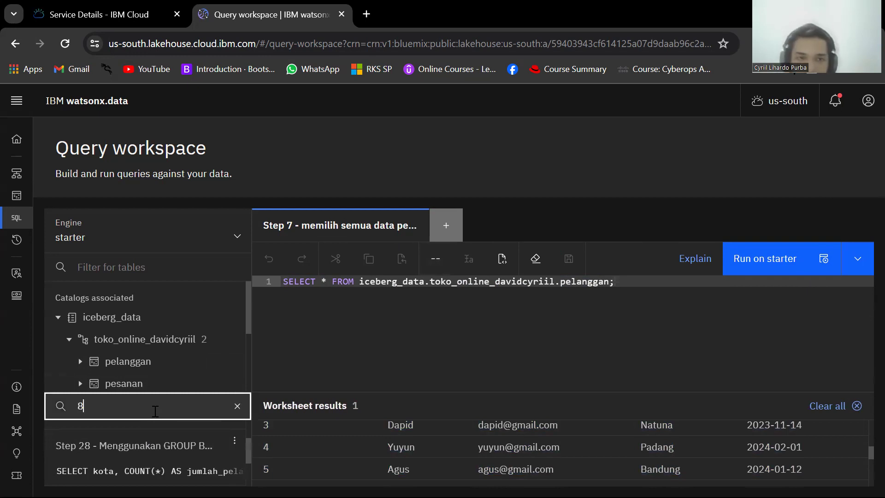
# Check the Step 8 "Memilih Semua Data dari pesanan" section in MINI_PROJECT[1].pdf and return to the query workspace
pyautogui.hotkey('alt', 'Tab')
pyautogui.scroll(-10, 429, 322)
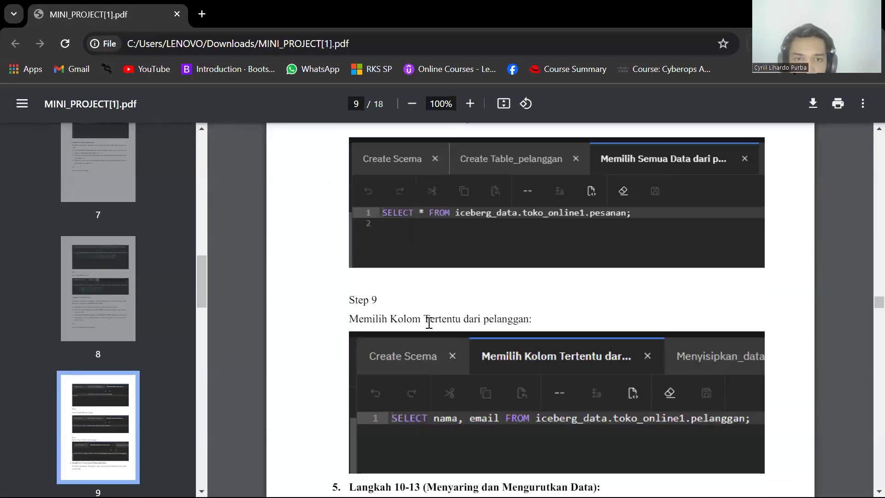
pyautogui.scroll(3, 428, 323)
pyautogui.moveTo(390, 258); pyautogui.dragTo(459, 257)
pyautogui.click(366, 252)
pyautogui.moveTo(389, 257); pyautogui.dragTo(510, 263)
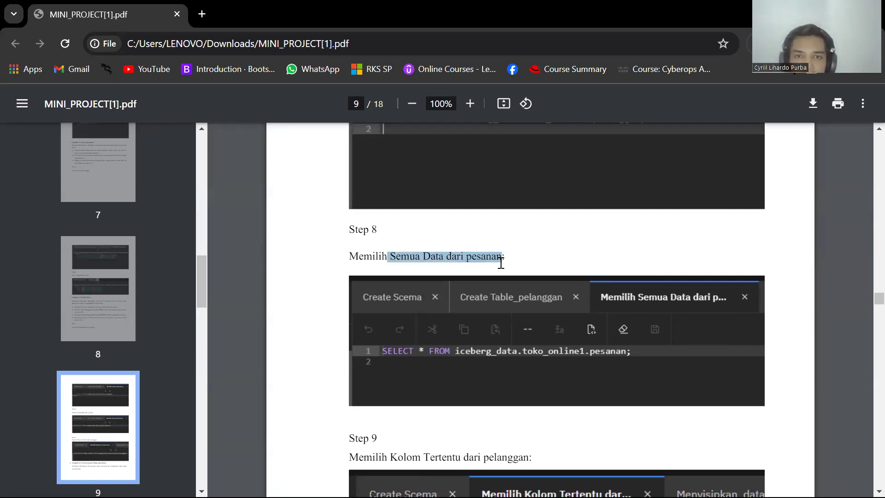
pyautogui.hotkey('alt', 'Tab')
pyautogui.click(390, 325)
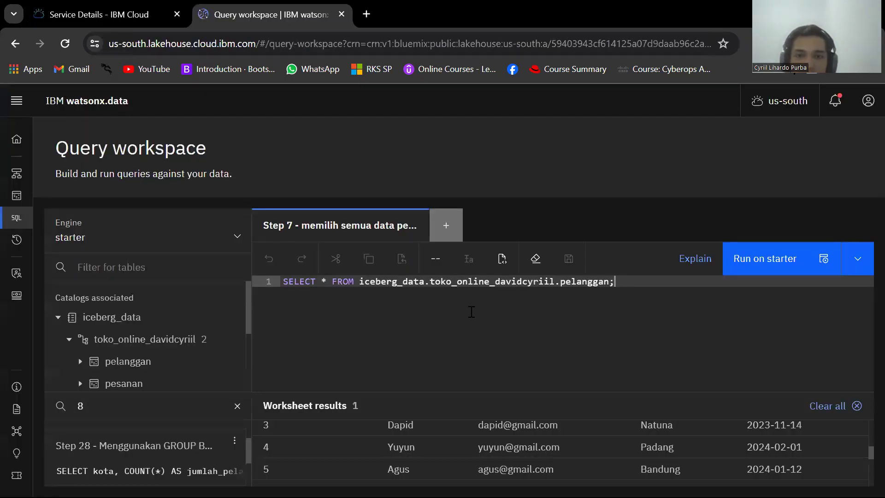
# Run the Step 7 query on the pelanggan table again on the starter engine, glancing at the project PDF while it executes
pyautogui.doubleClick(599, 281)
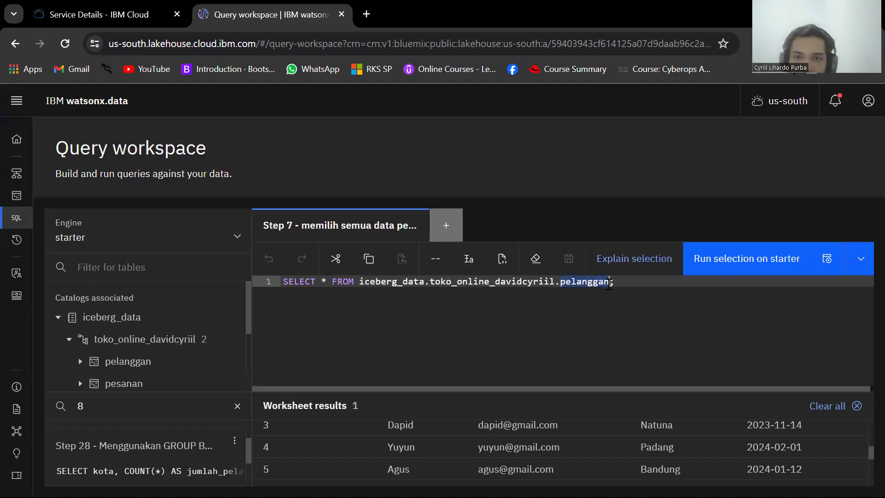
pyautogui.click(672, 301)
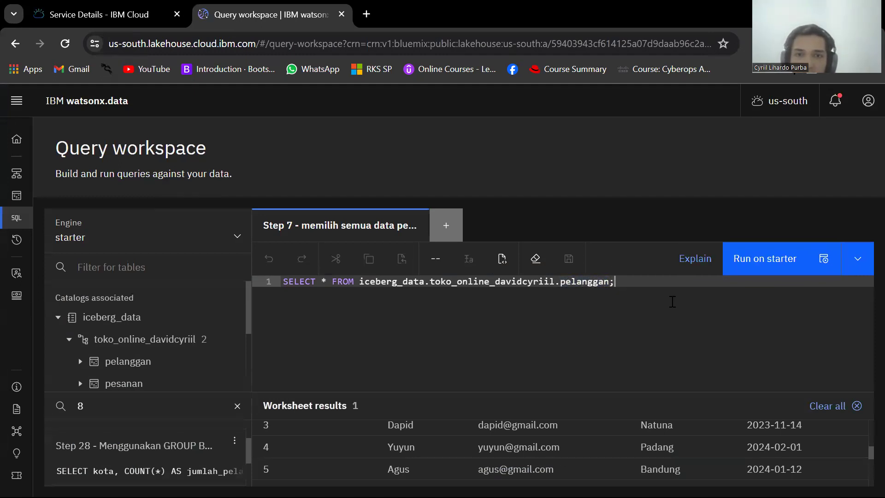
pyautogui.click(770, 272)
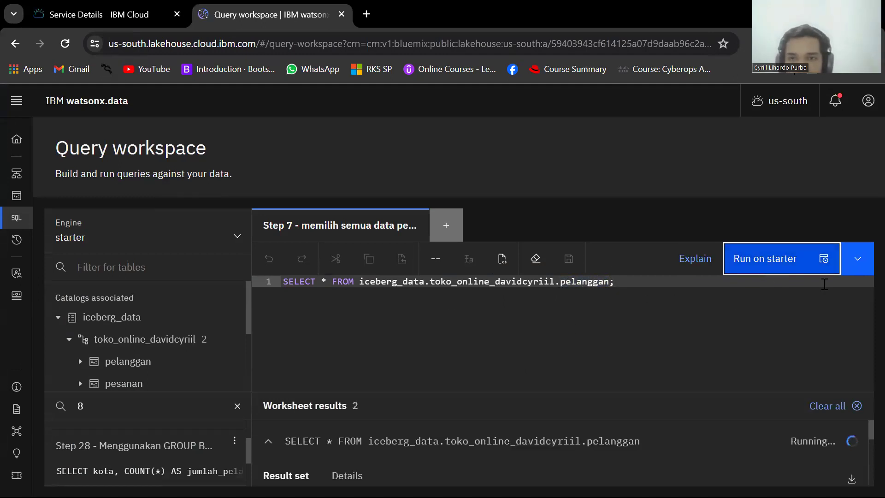
pyautogui.tripleClick(568, 390)
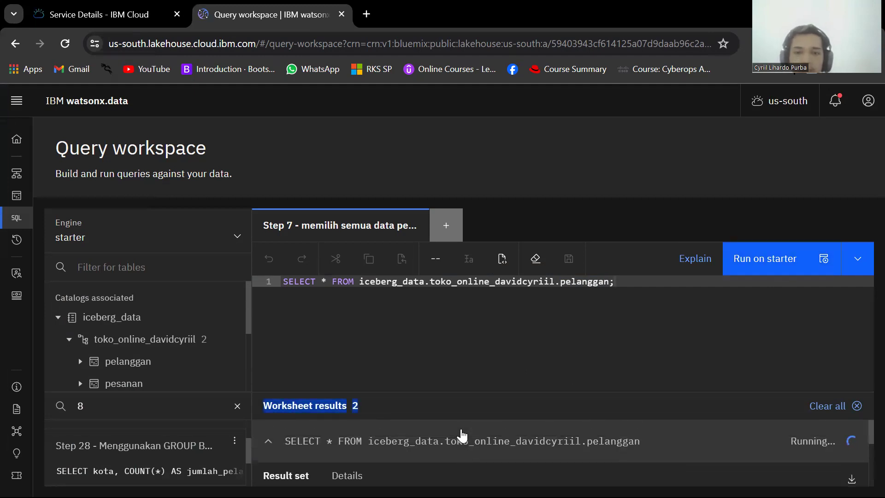
pyautogui.hotkey('alt', 'Tab')
pyautogui.hotkey('alt', 'Tab')
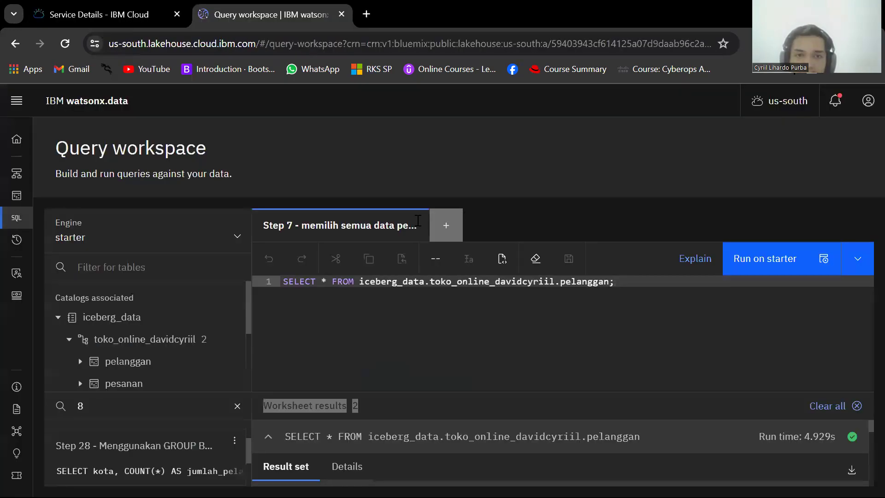
# Open the saved Step 8 worksheet for selecting all data from pesanan and close the Step 7 worksheet
pyautogui.click(138, 406)
pyautogui.scroll(-2, 139, 449)
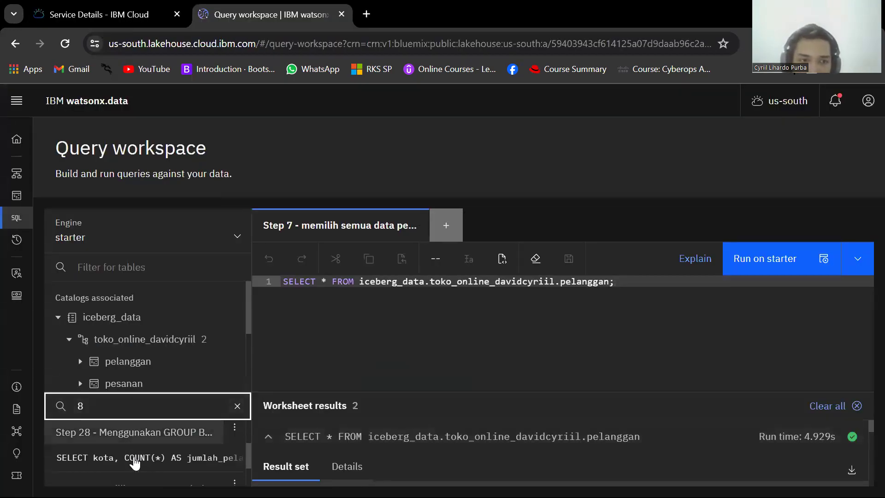
pyautogui.click(116, 447)
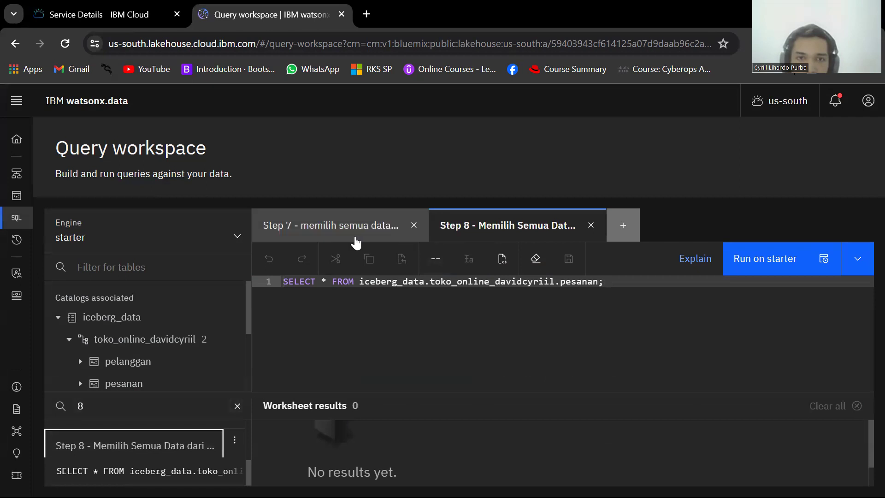
pyautogui.click(413, 225)
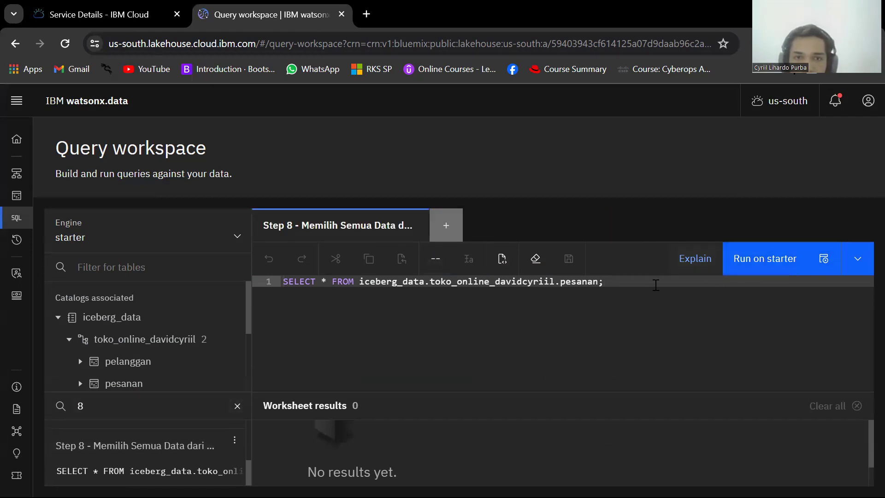
# Run the Step 8 query selecting all rows of the pesanan table on the starter engine
pyautogui.click(735, 271)
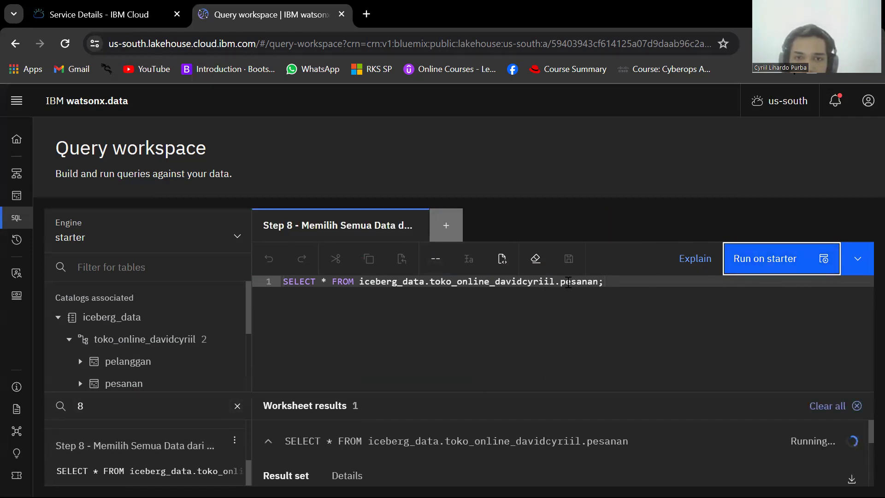
pyautogui.moveTo(560, 281); pyautogui.dragTo(597, 283)
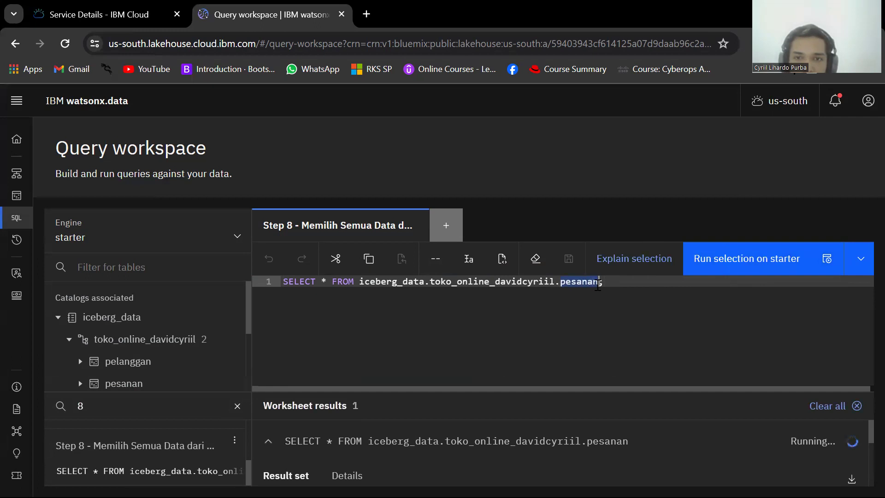
pyautogui.click(649, 292)
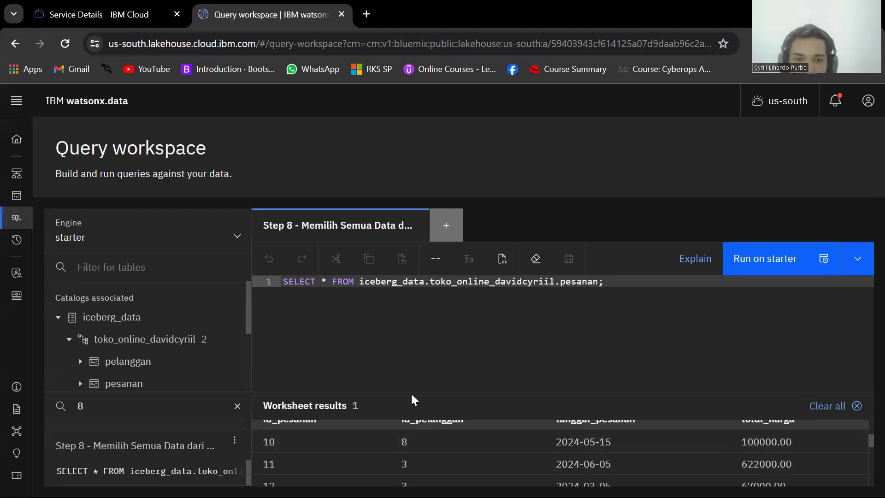
# Enlarge the results area and examine the returned pesanan rows from first to last
pyautogui.moveTo(414, 391); pyautogui.dragTo(415, 316)
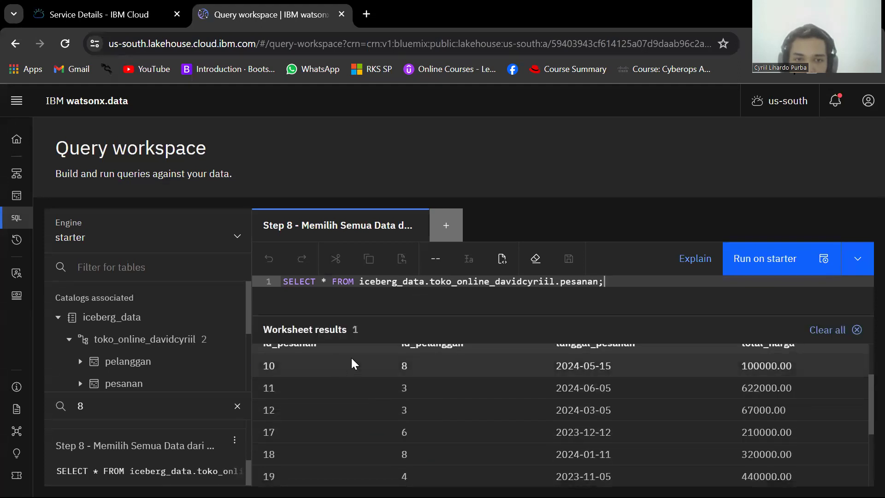
pyautogui.scroll(-3, 506, 364)
pyautogui.scroll(3, 636, 377)
pyautogui.scroll(-3, 657, 369)
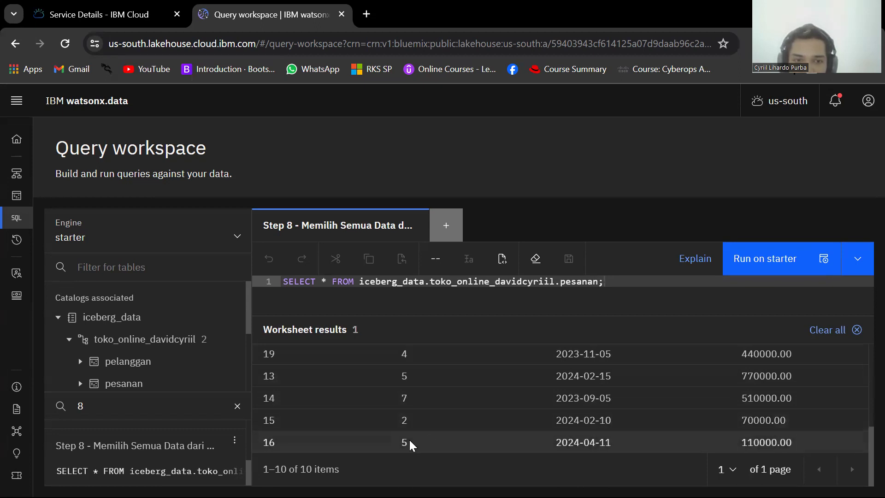
pyautogui.scroll(5, 474, 433)
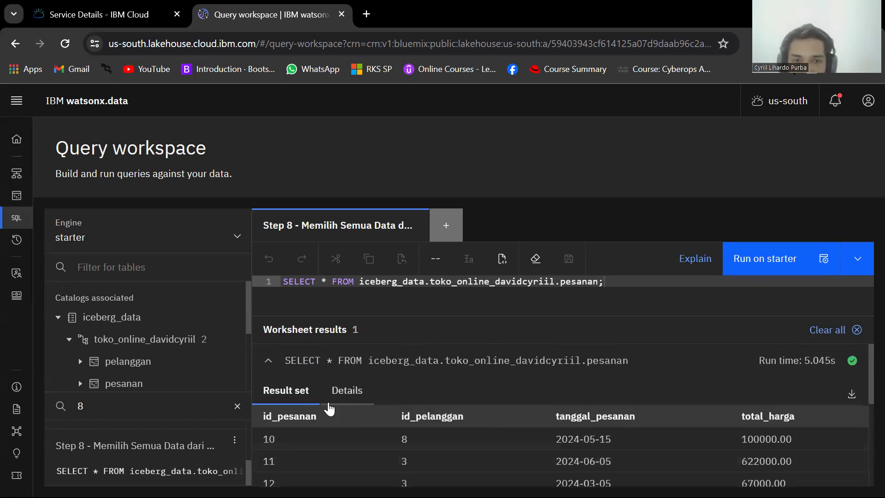
pyautogui.scroll(-5, 460, 369)
# Search the saved worksheets for "9", open the Step 9 "Memilih Kolom Tertentu" worksheet and close the Step 8 worksheet
pyautogui.click(146, 408)
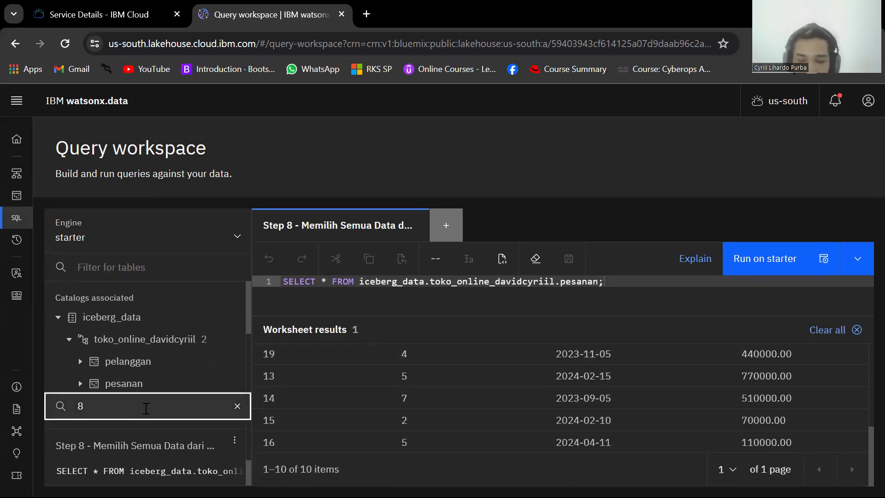
pyautogui.press('BackSpace')
pyautogui.write('9')
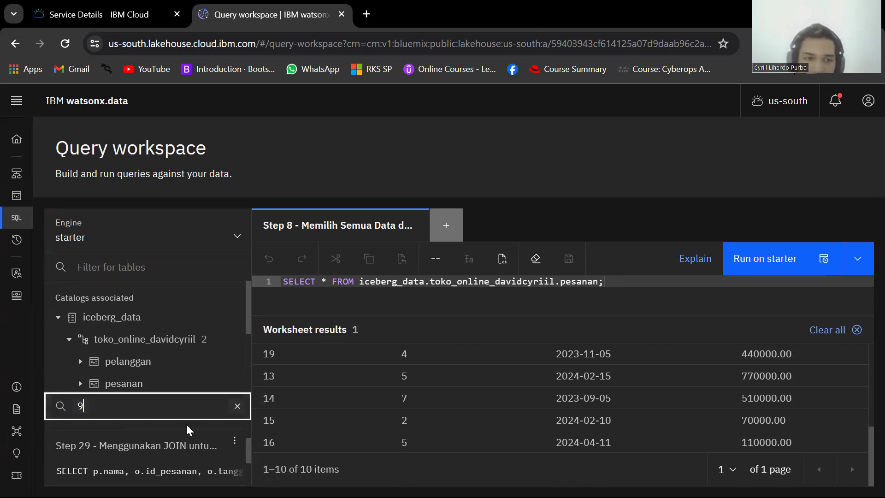
pyautogui.scroll(-2, 188, 442)
pyautogui.click(190, 457)
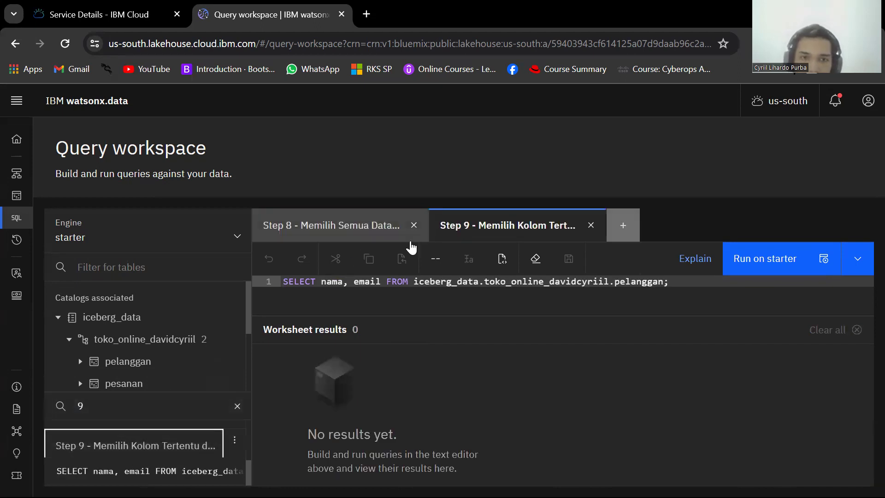
pyautogui.click(414, 225)
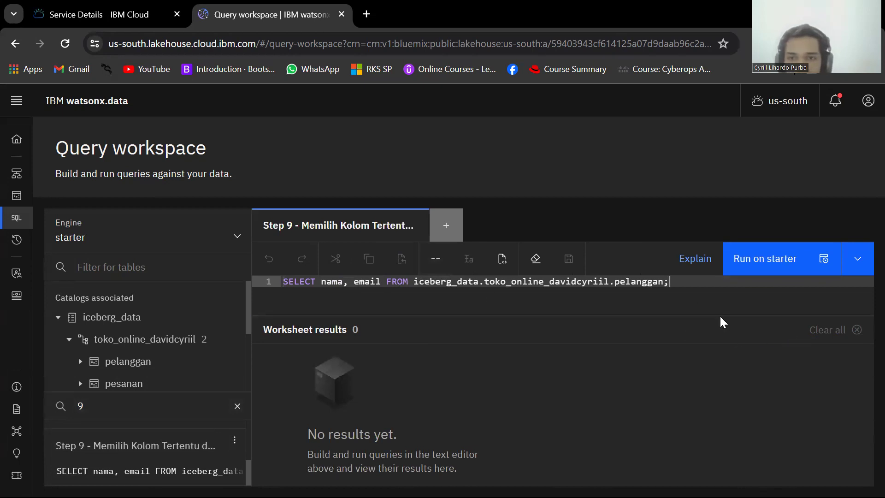
# Shrink the results area and run the Step 9 query selecting nama and email from pelanggan on the starter engine
pyautogui.moveTo(719, 314); pyautogui.dragTo(598, 391)
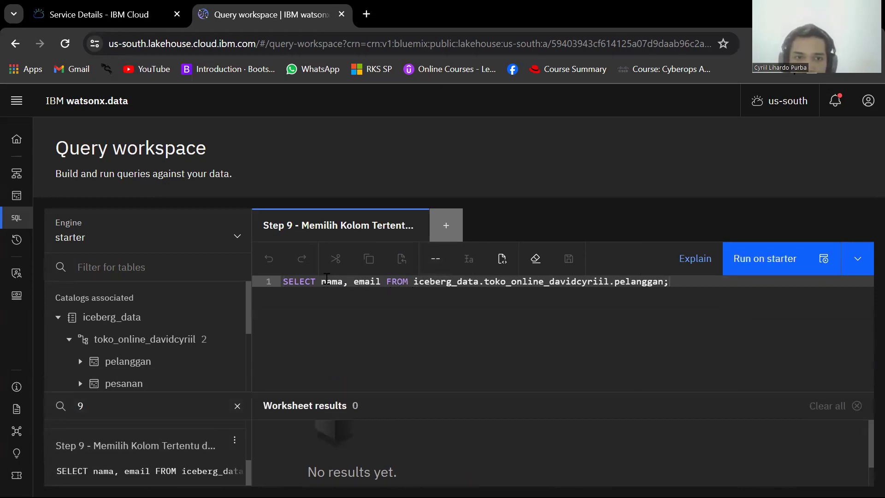
pyautogui.moveTo(323, 281); pyautogui.dragTo(385, 289)
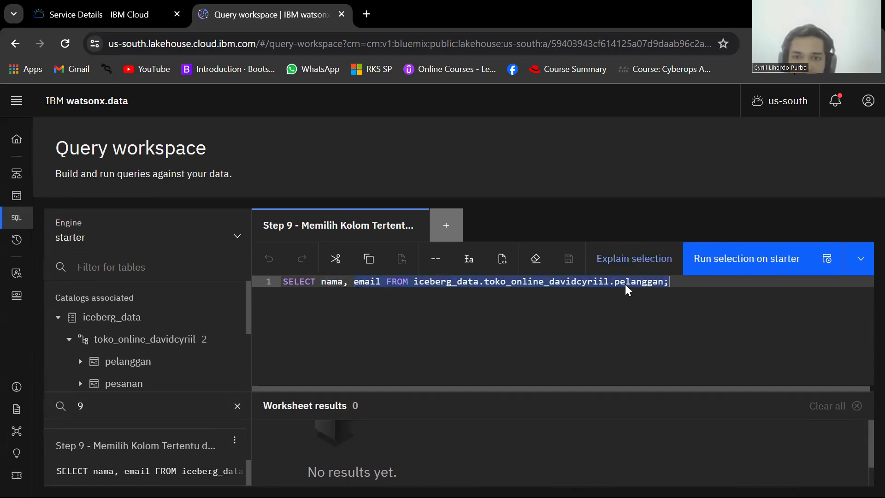
pyautogui.click(751, 294)
pyautogui.click(765, 271)
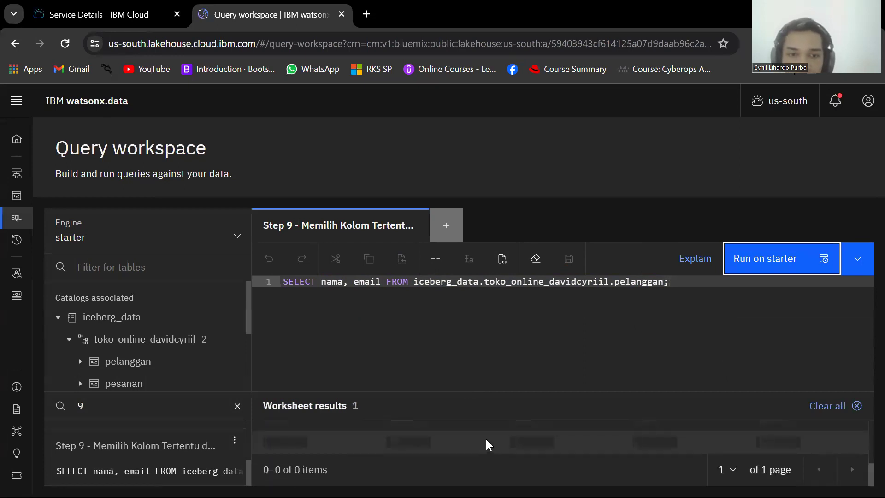
# Look through the nama and email rows returned by the Step 9 query
pyautogui.scroll(-2, 490, 455)
pyautogui.scroll(2, 380, 454)
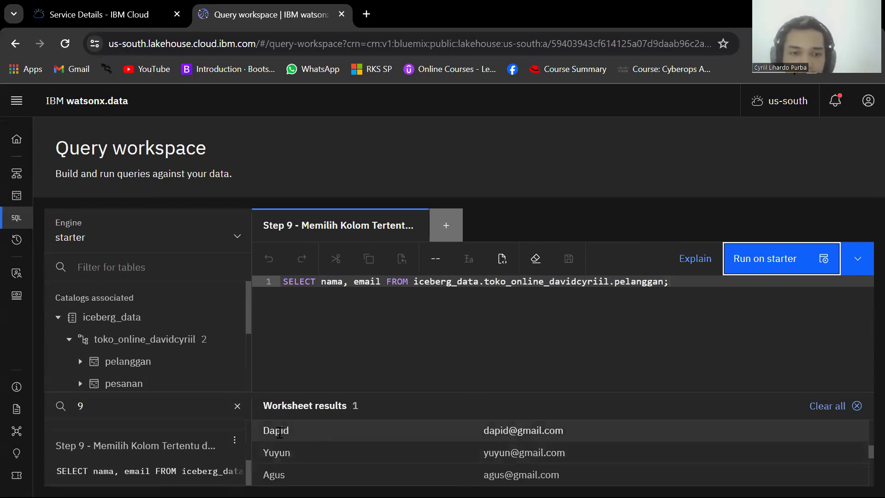
pyautogui.scroll(-4, 547, 458)
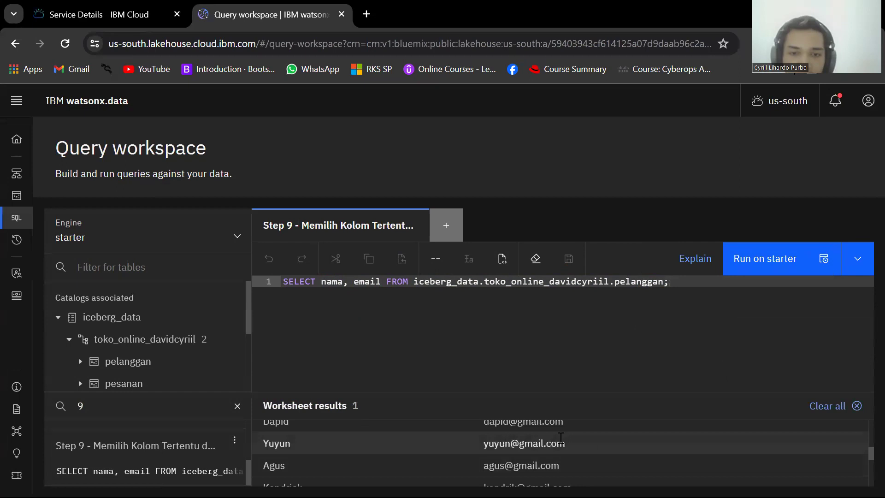
# Search the saved worksheets for "10"
pyautogui.click(137, 409)
pyautogui.press('BackSpace')
pyautogui.write('10')
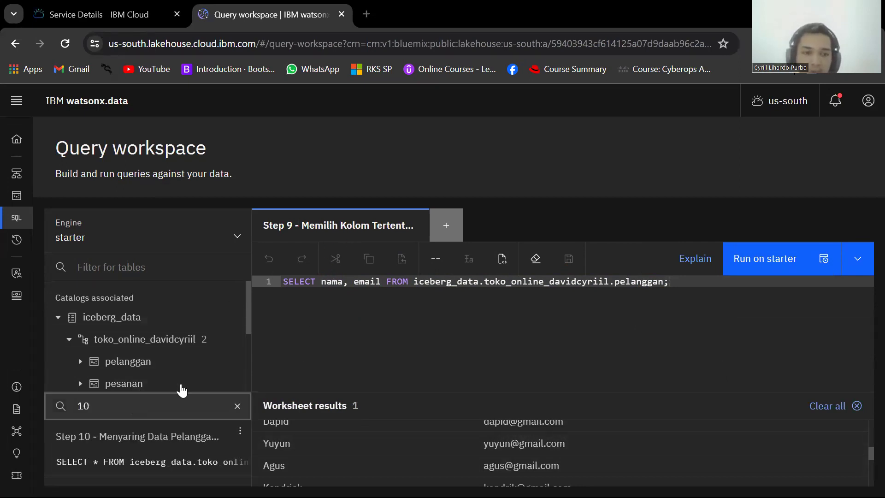
# Check the Step 10 "Menyaring Data Pelanggan Berdasarkan Kota" section in MINI_PROJECT[1].pdf and return to the query workspace
pyautogui.hotkey('alt', 'Tab')
pyautogui.scroll(-7, 367, 335)
pyautogui.scroll(4, 367, 335)
pyautogui.scroll(-8, 367, 335)
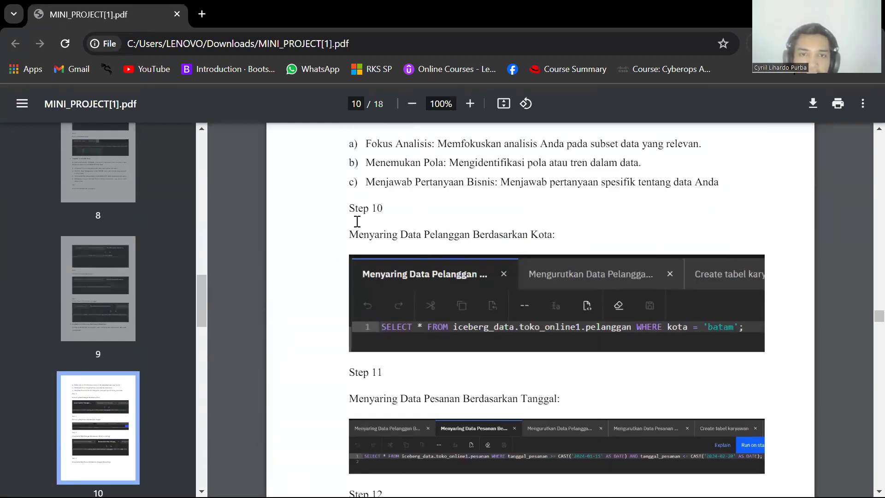
pyautogui.moveTo(402, 233); pyautogui.dragTo(414, 234)
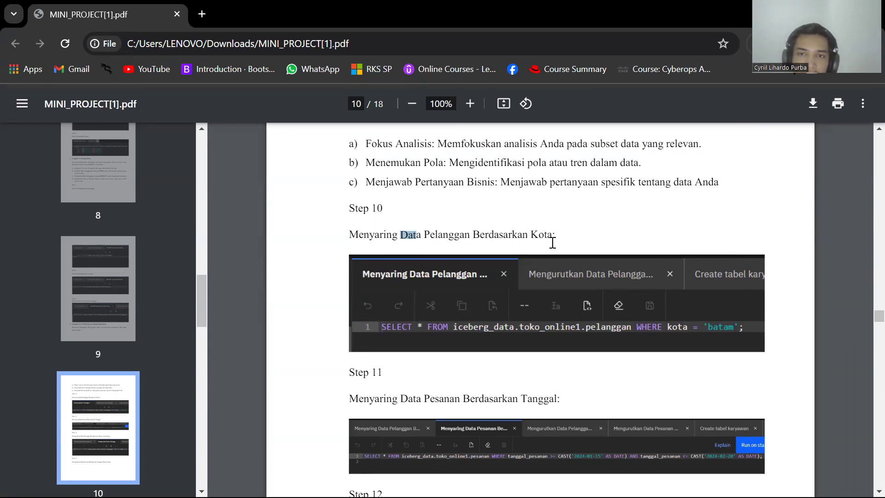
pyautogui.hotkey('alt', 'Tab')
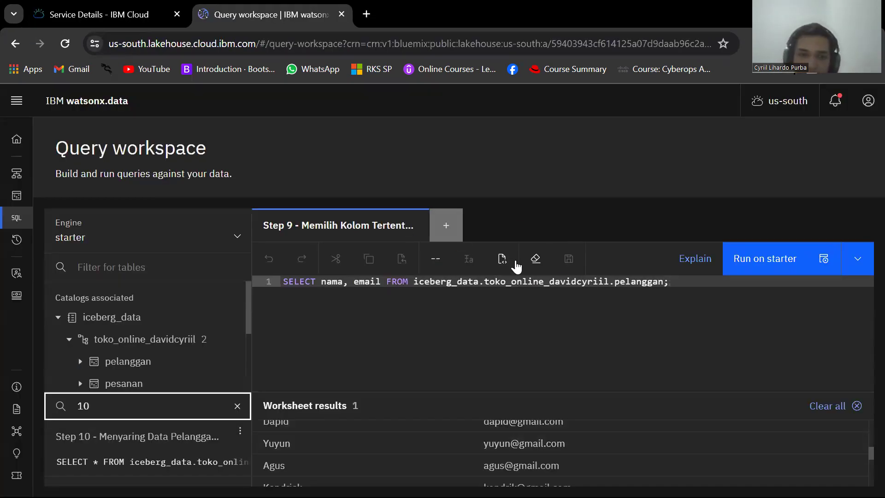
# Open the Step 10 worksheet in place of Step 9 and run its pelanggan query filtered by kota 'Medan' on starter
pyautogui.click(182, 436)
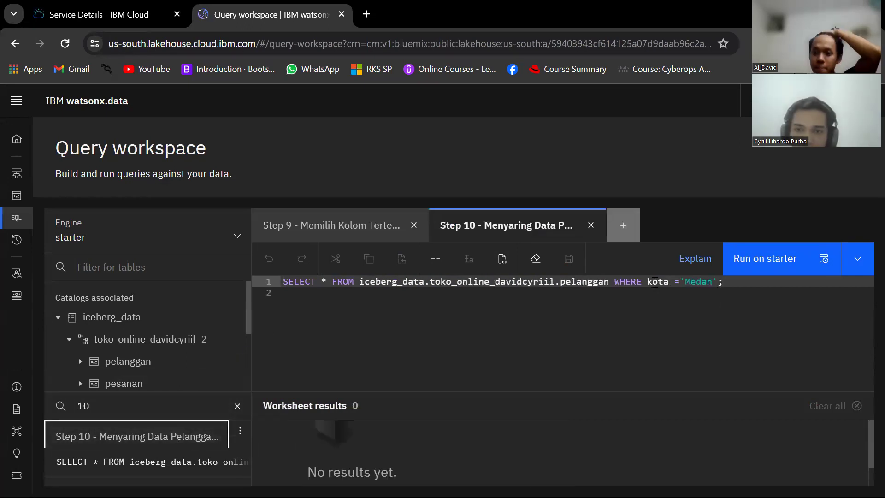
pyautogui.click(414, 225)
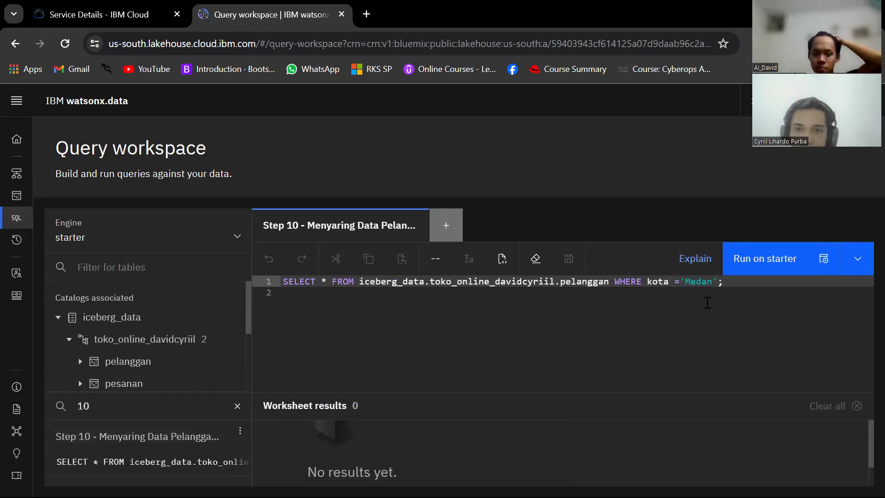
pyautogui.click(633, 327)
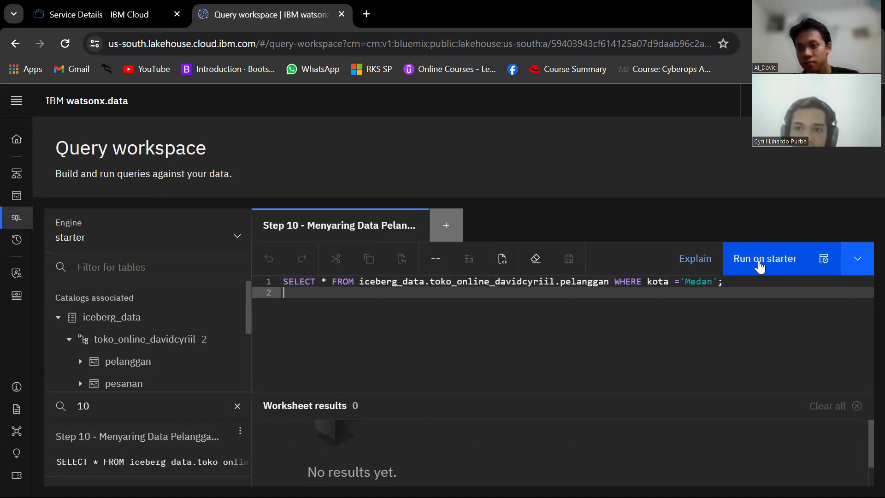
pyautogui.click(777, 270)
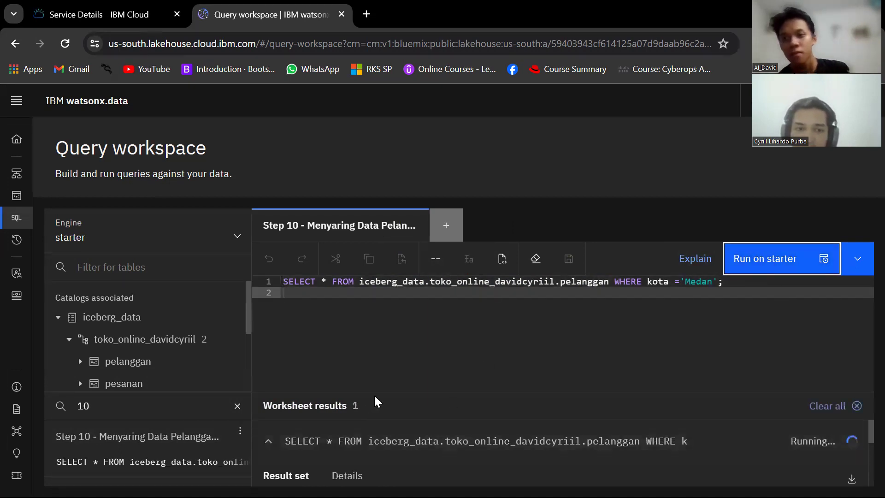
# Enlarge the results area and examine the pelanggan rows returned for the city Medan
pyautogui.moveTo(389, 392); pyautogui.dragTo(404, 345)
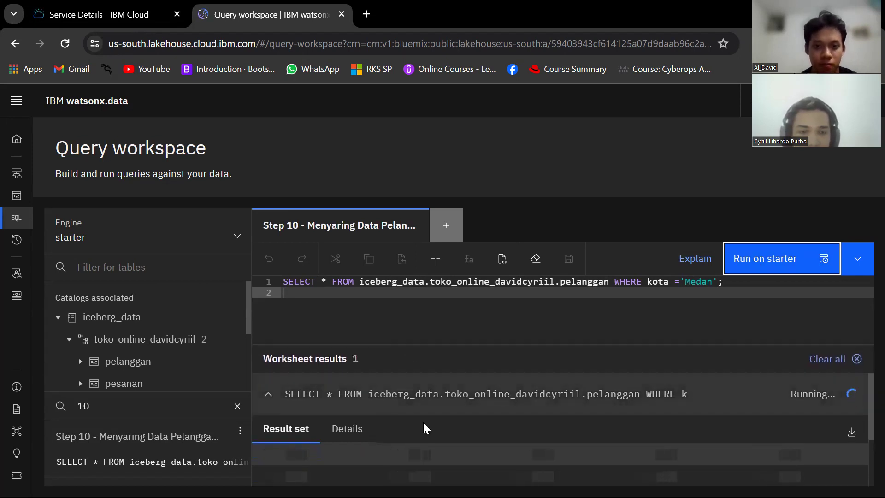
pyautogui.scroll(-2, 398, 426)
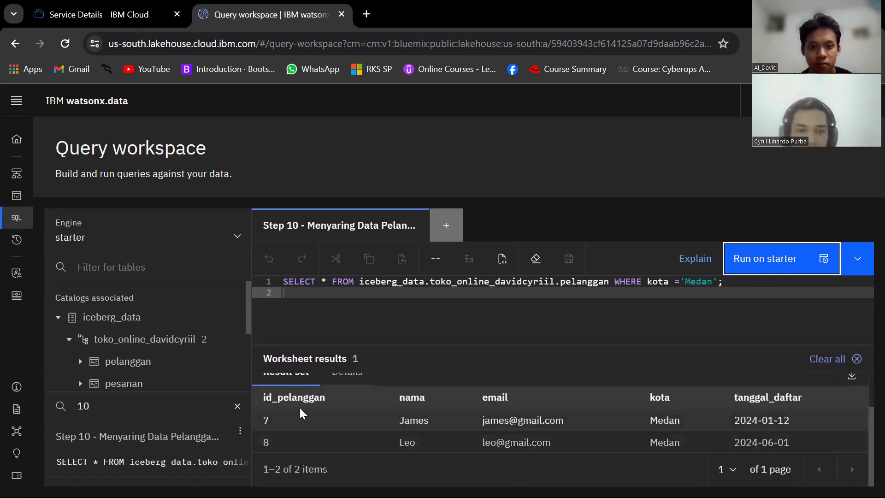
pyautogui.doubleClick(400, 422)
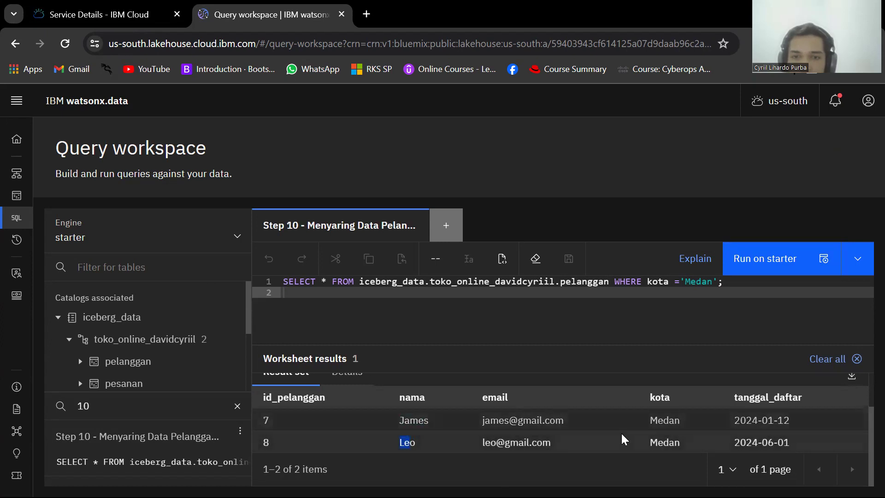
# Check the Step 11 "Menyaring Data Pesanan Berdasarkan Tanggal" section in MINI_PROJECT[1].pdf and return to the query workspace
pyautogui.hotkey('alt', 'Tab')
pyautogui.scroll(-6, 416, 277)
pyautogui.scroll(3, 438, 240)
pyautogui.moveTo(358, 261); pyautogui.dragTo(494, 265)
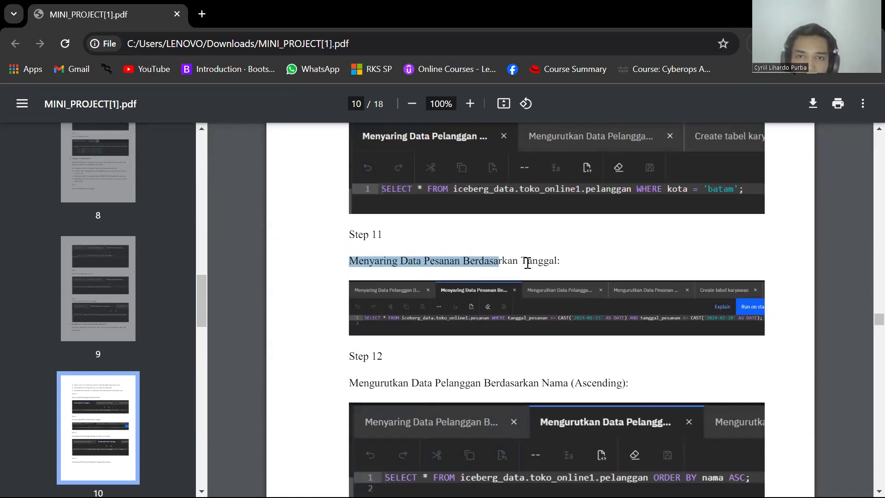
pyautogui.hotkey('alt', 'Tab')
# Search the saved worksheets for "11", open the Step 11 pesanan date-filter worksheet and close the Step 10 worksheet
pyautogui.click(124, 385)
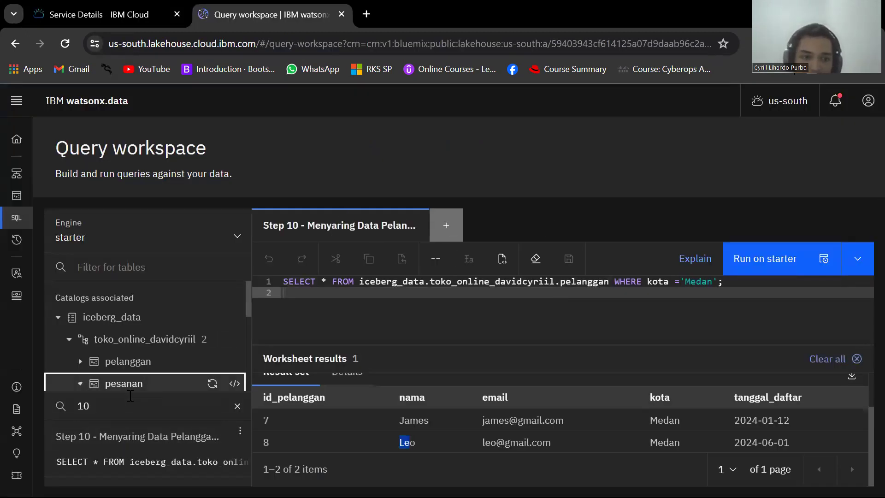
pyautogui.click(116, 395)
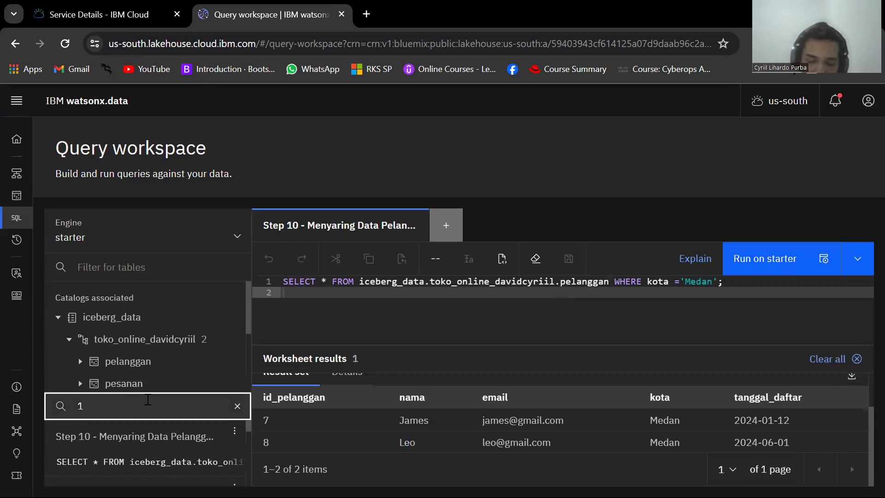
pyautogui.press('BackSpace')
pyautogui.write('1')
pyautogui.press('BackSpace')
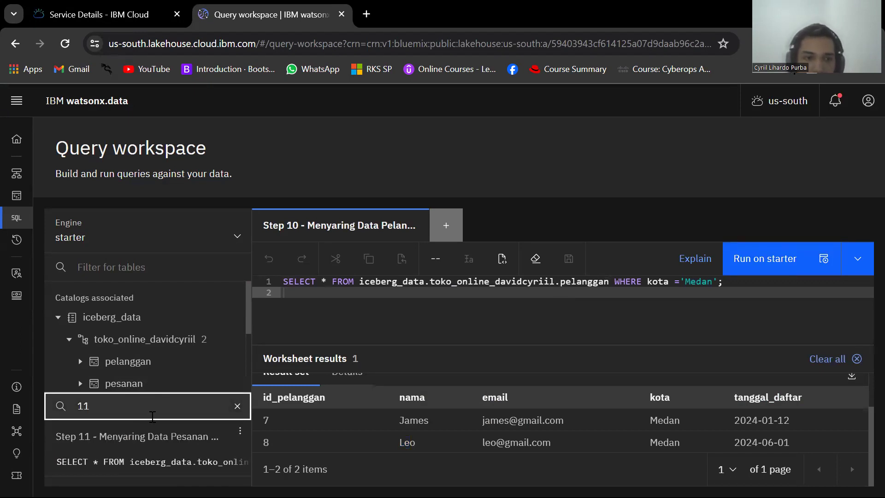
pyautogui.click(152, 436)
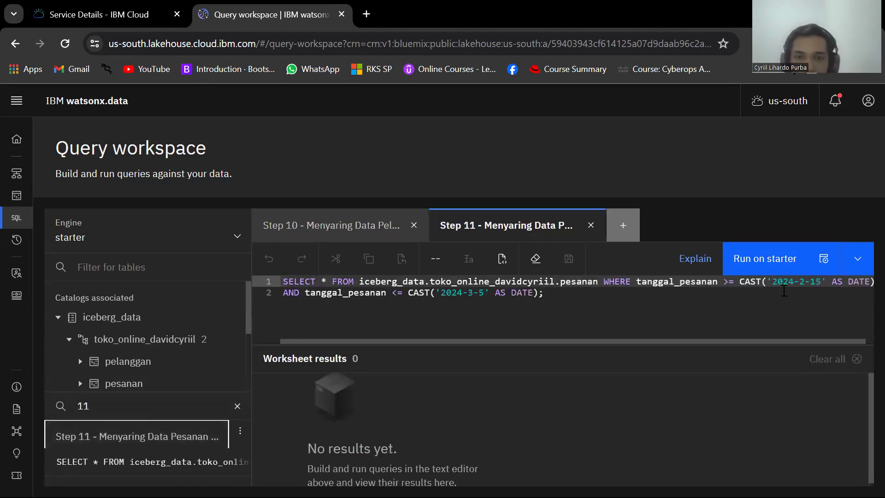
pyautogui.click(414, 225)
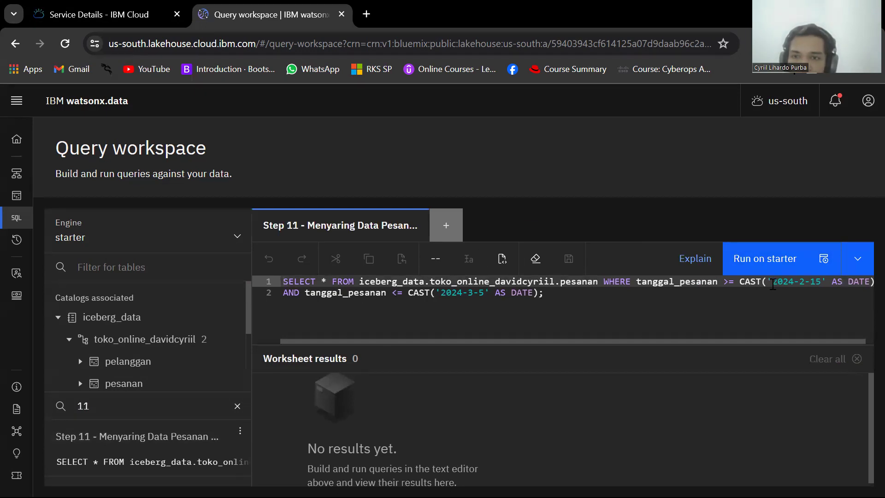
# Review the '2024-2-15' and '2024-3-5' date bounds in the Step 11 pesanan query and run it on starter
pyautogui.moveTo(774, 283); pyautogui.dragTo(817, 282)
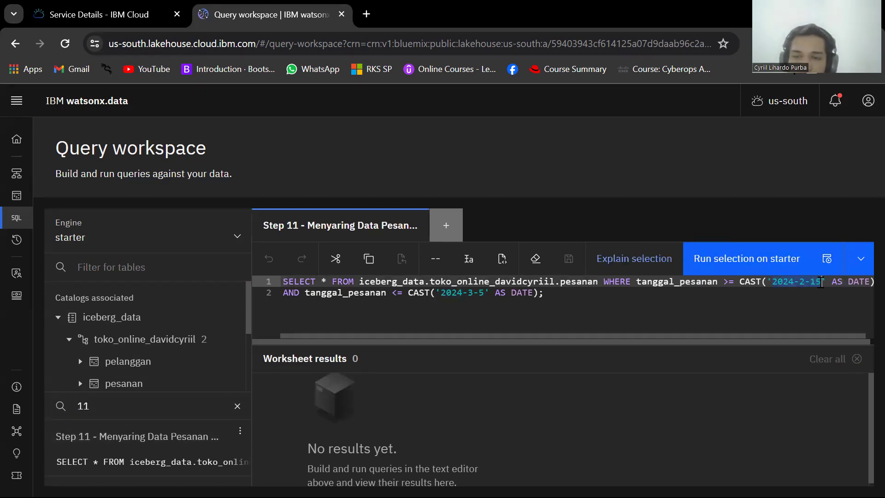
pyautogui.click(480, 295)
pyautogui.moveTo(480, 295); pyautogui.dragTo(467, 296)
pyautogui.click(615, 306)
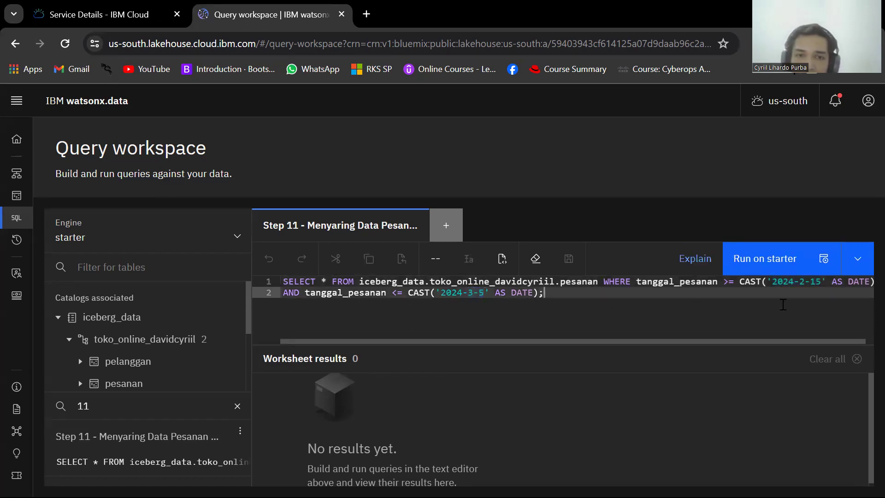
pyautogui.click(771, 258)
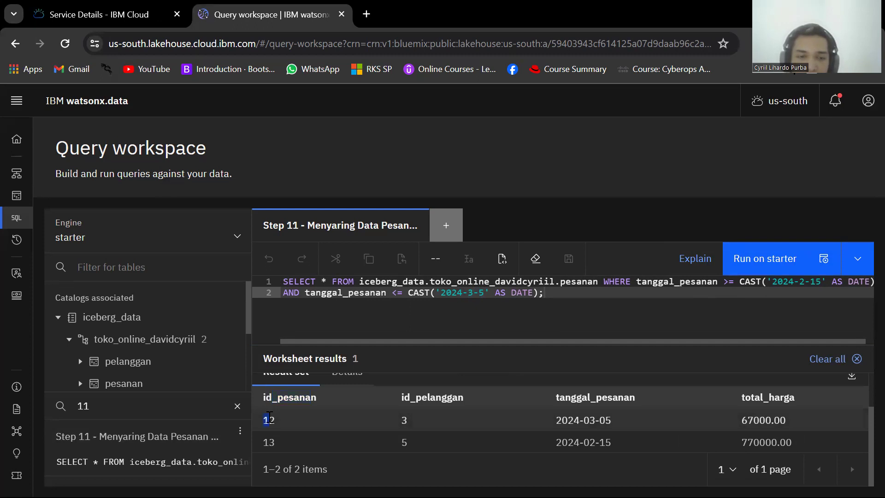
# Examine the tanggal_pesanan values in the pesanan rows returned by the date-filter query
pyautogui.click(710, 419)
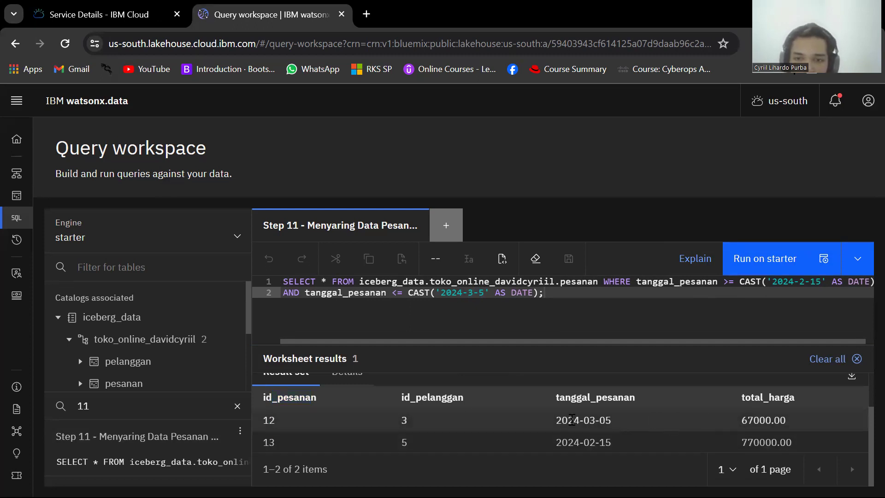
pyautogui.moveTo(599, 442); pyautogui.dragTo(623, 447)
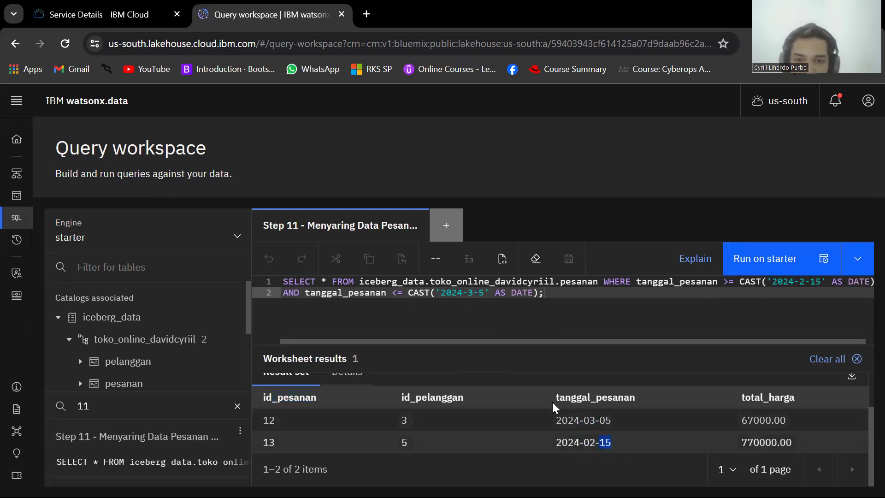
pyautogui.click(595, 359)
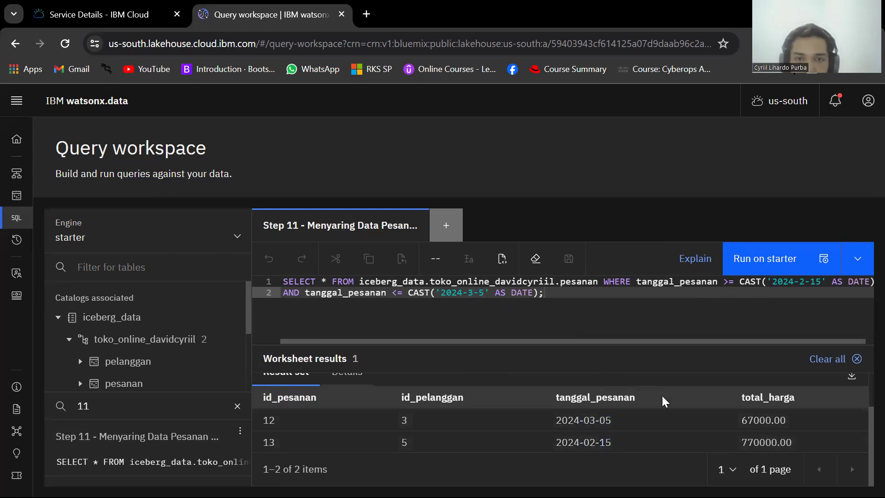
pyautogui.scroll(1, 663, 401)
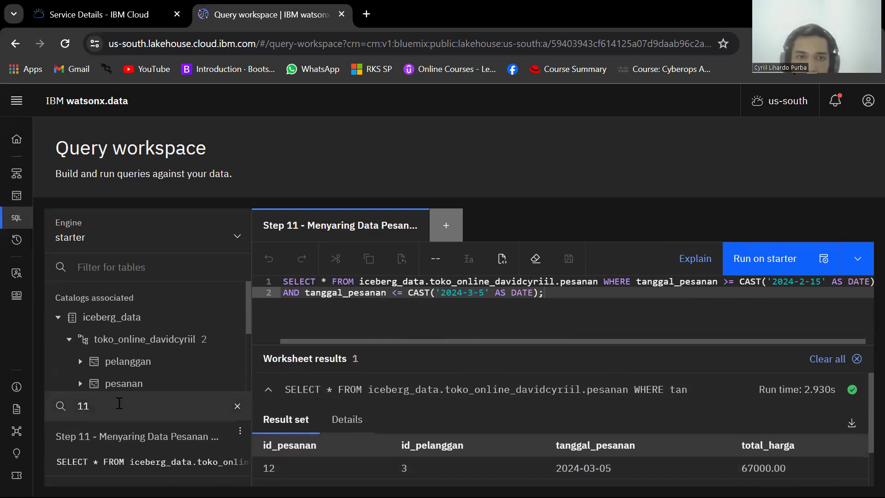
# Search the saved worksheets for "12", open the Step 12 pelanggan sorting worksheet and close the Step 11 worksheet
pyautogui.click(100, 405)
pyautogui.press('BackSpace')
pyautogui.write('2')
pyautogui.click(146, 436)
pyautogui.click(414, 225)
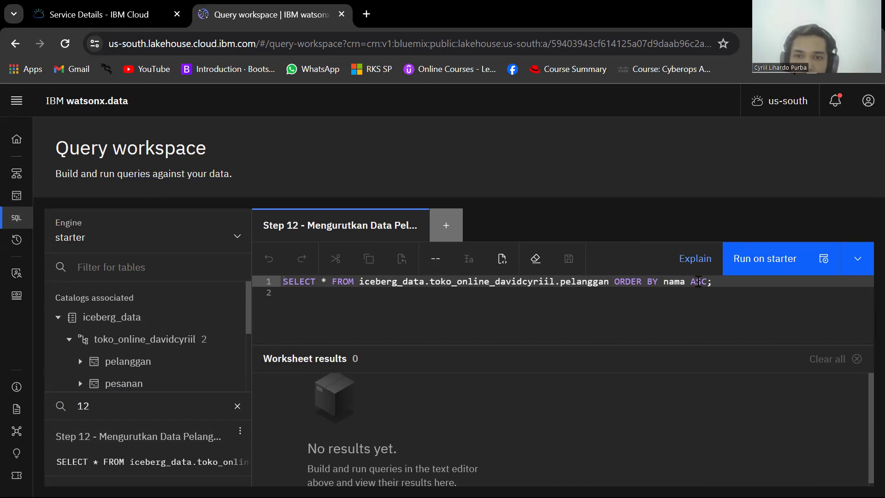
# Run the Step 12 pelanggan query ordered by nama ASC on starter and check the Step 12 section in MINI_PROJECT[1].pdf
pyautogui.click(744, 258)
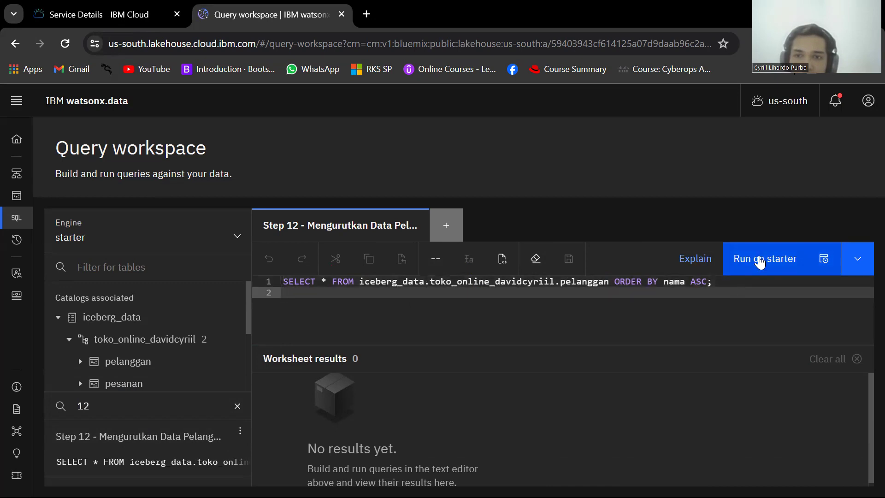
pyautogui.hotkey('alt', 'Tab')
pyautogui.scroll(-5, 415, 315)
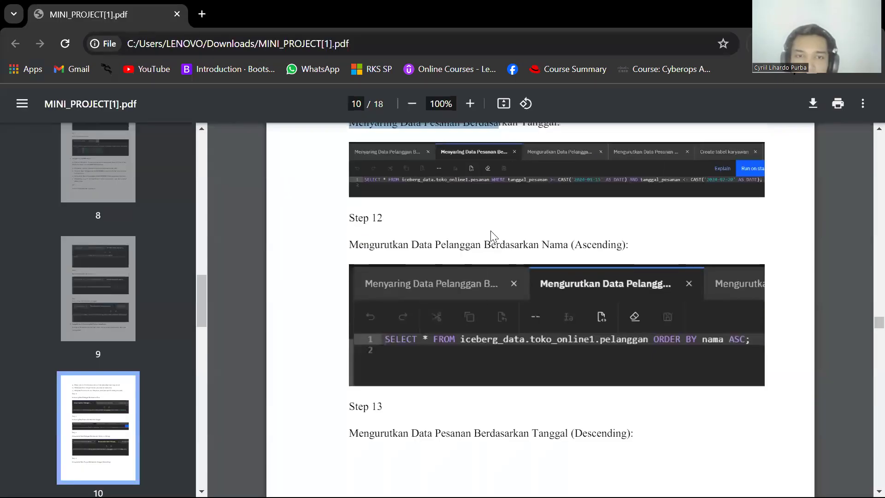
pyautogui.hotkey('alt', 'Tab')
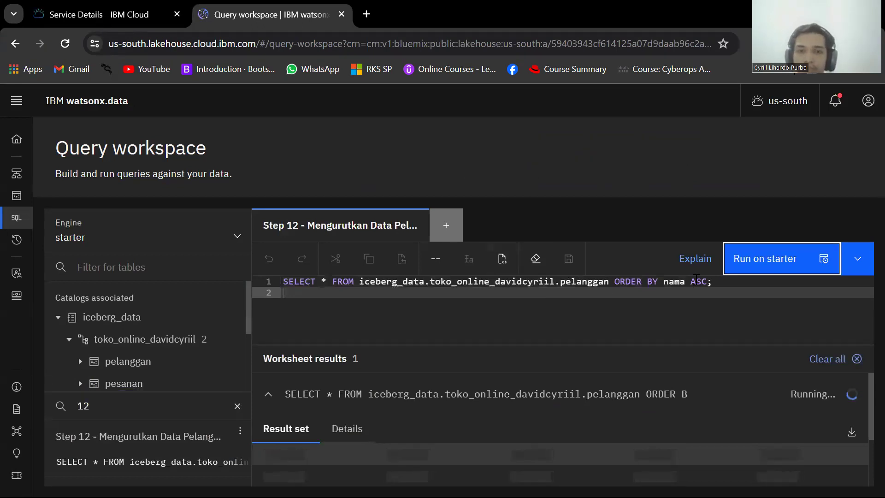
# Examine the pelanggan result rows for their ascending order by nama, from first to last
pyautogui.scroll(-5, 593, 365)
pyautogui.scroll(5, 562, 430)
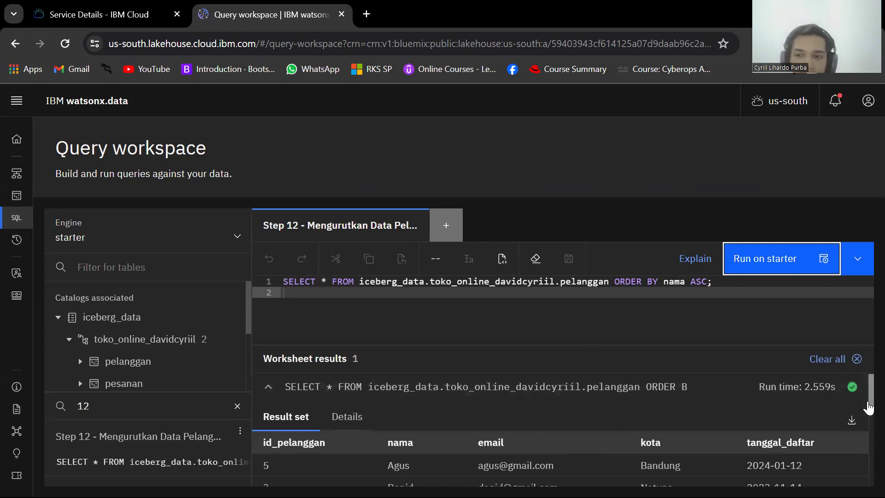
pyautogui.scroll(-1, 742, 413)
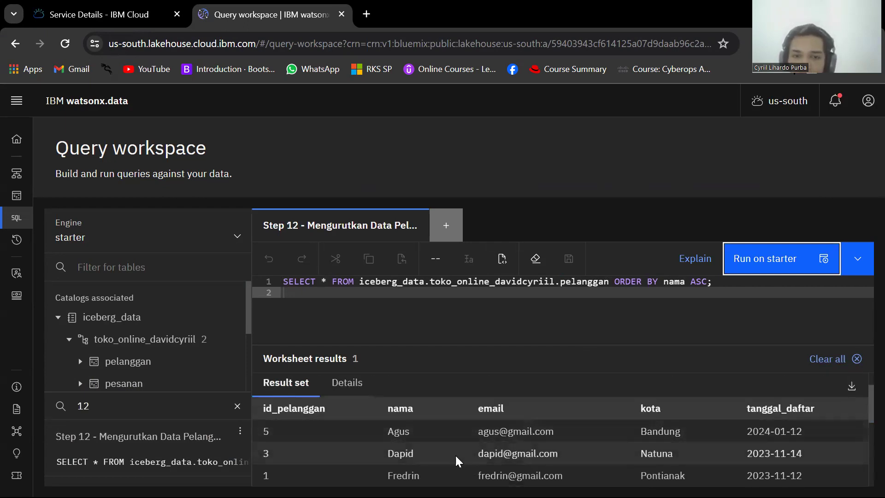
pyautogui.scroll(-3, 402, 461)
pyautogui.scroll(-2, 394, 453)
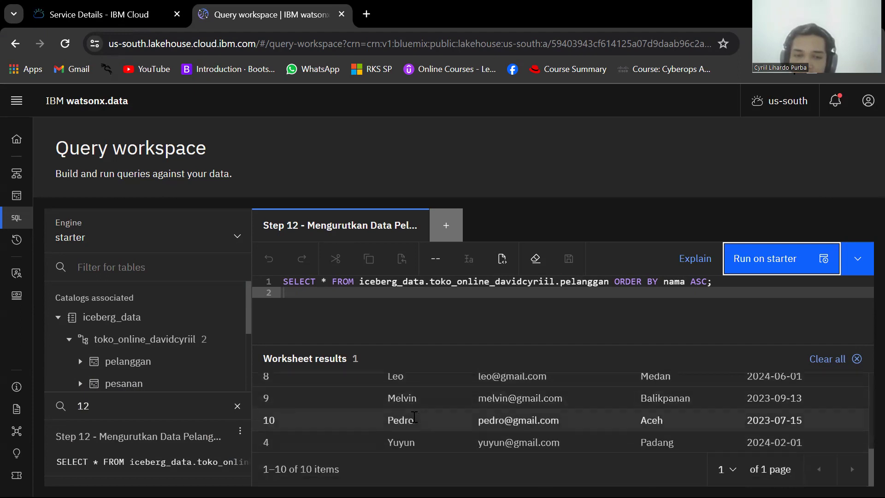
pyautogui.scroll(6, 453, 428)
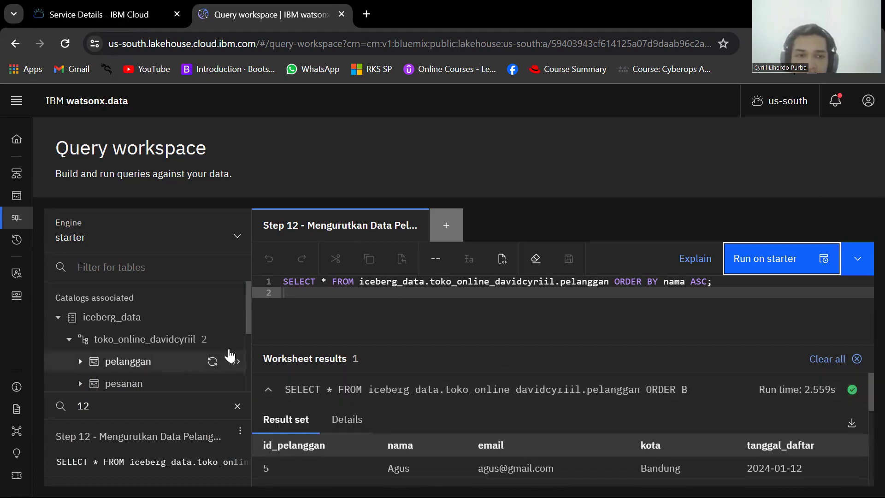
# Search the saved worksheets for "13", open the Step 13 pesanan sorting worksheet and close the Step 12 worksheet
pyautogui.click(117, 407)
pyautogui.press('BackSpace')
pyautogui.write('3')
pyautogui.click(118, 435)
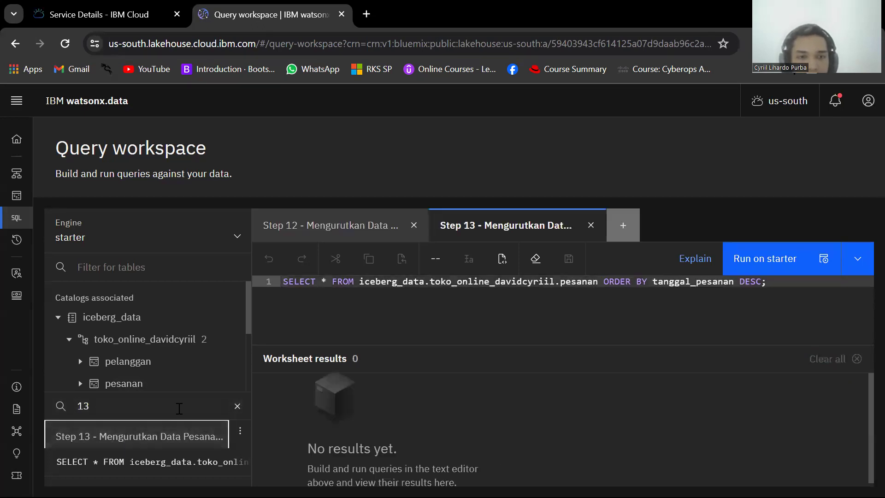
pyautogui.click(364, 226)
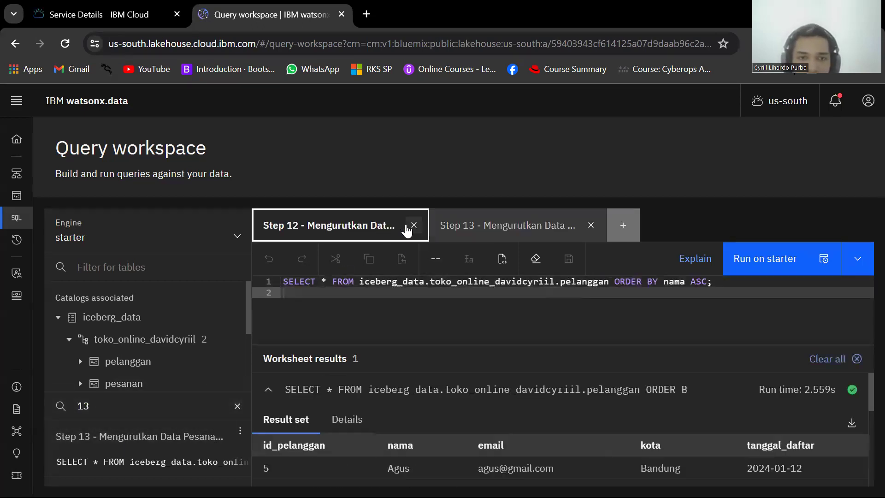
pyautogui.click(408, 225)
# Check the Step 13 section in MINI_PROJECT[1].pdf and run the pesanan query ordered by tanggal_pesanan DESC on starter
pyautogui.hotkey('alt', 'Tab')
pyautogui.scroll(1, 390, 276)
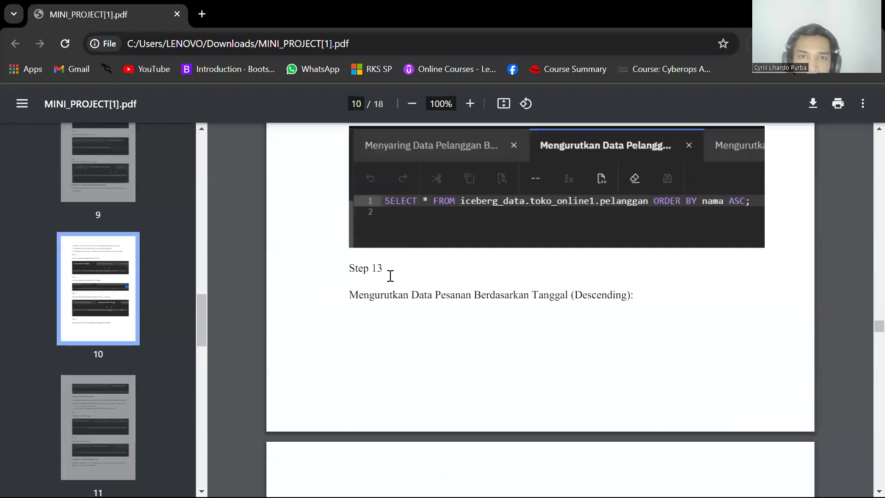
pyautogui.moveTo(448, 297); pyautogui.dragTo(619, 293)
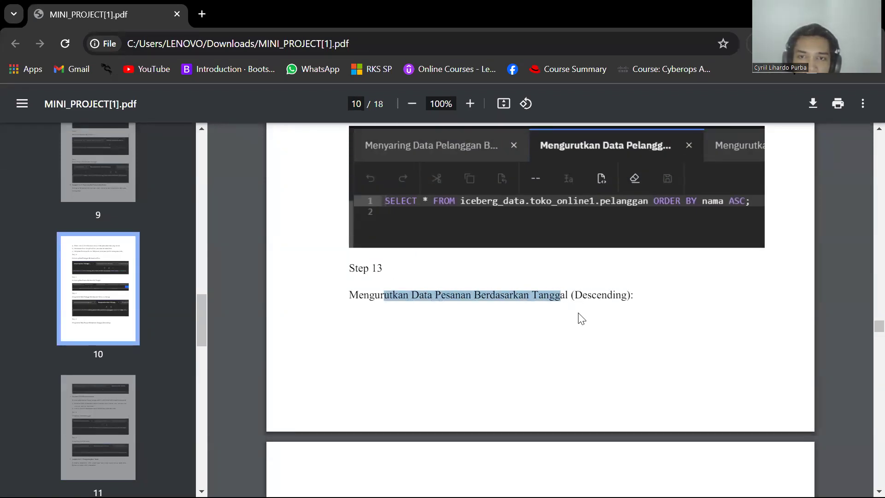
pyautogui.click(577, 295)
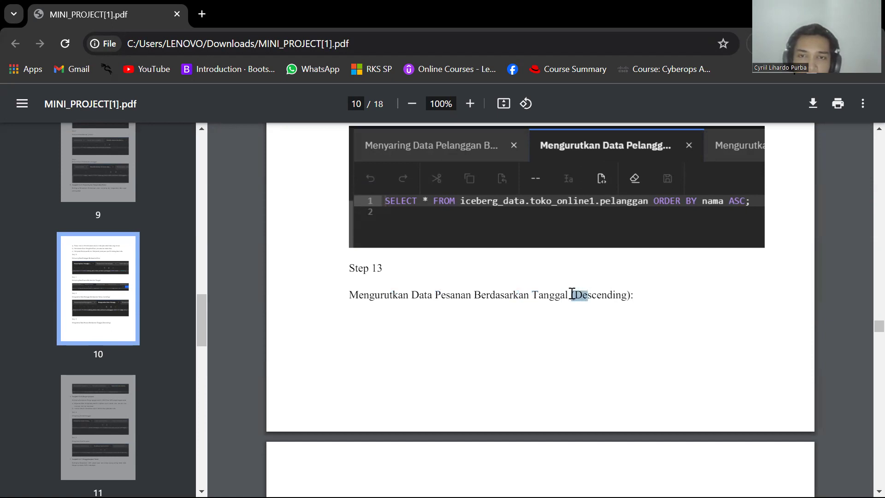
pyautogui.hotkey('alt', 'Tab')
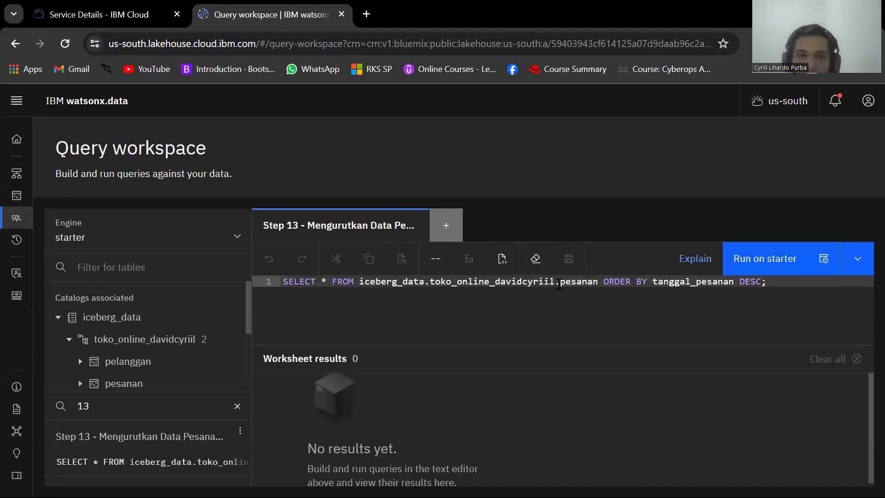
pyautogui.hotkey('ctrl', 'Return')
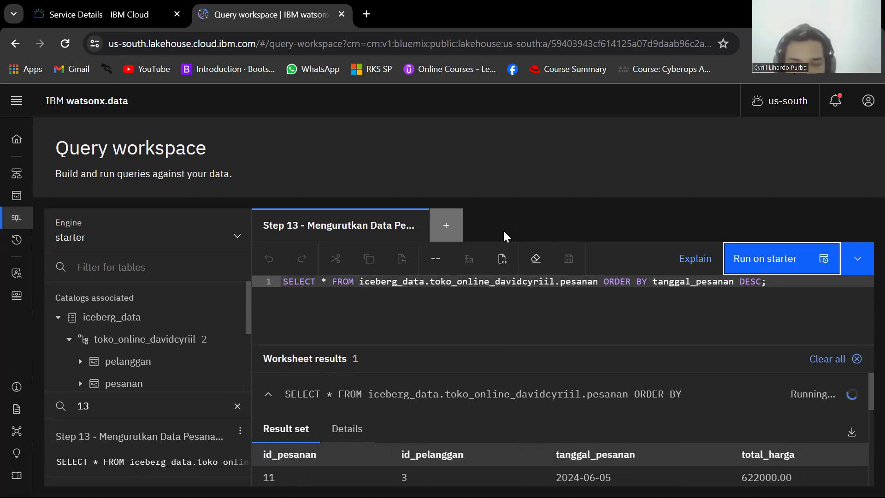
# Examine the pesanan result rows for their descending order by tanggal_pesanan, from first to last
pyautogui.scroll(-5, 447, 419)
pyautogui.scroll(5, 447, 419)
pyautogui.scroll(-3, 507, 410)
pyautogui.scroll(3, 615, 416)
pyautogui.scroll(-3, 599, 405)
pyautogui.scroll(4, 559, 392)
pyautogui.moveTo(580, 468); pyautogui.dragTo(613, 466)
pyautogui.scroll(-5, 594, 428)
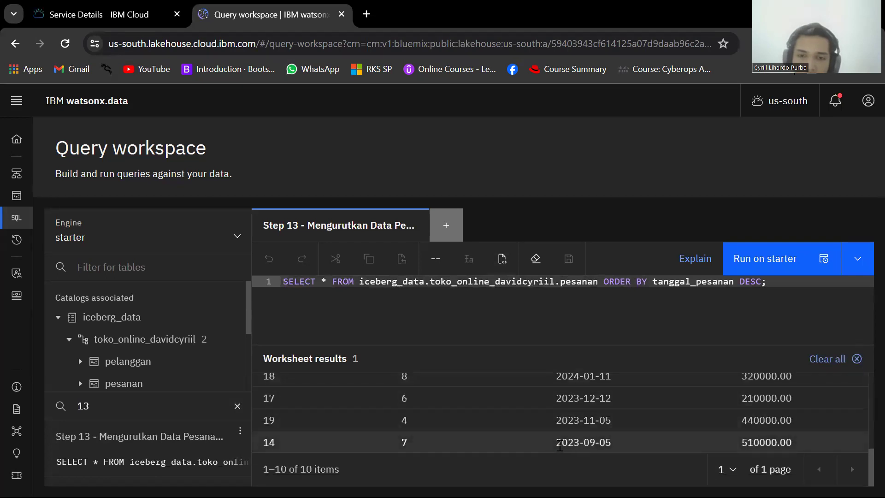
pyautogui.scroll(3, 496, 421)
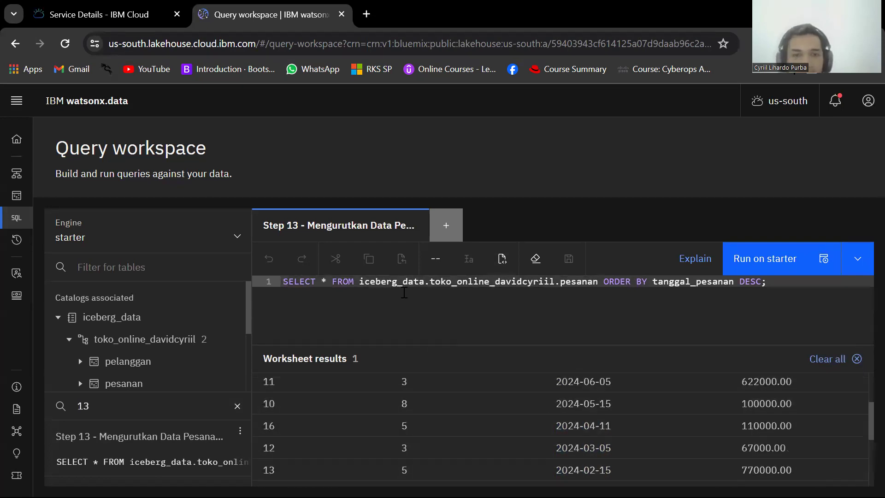
# Search the saved worksheets for "14", open the Step 14 customer-count worksheet and close the Step 13 worksheet
pyautogui.click(124, 404)
pyautogui.press('BackSpace')
pyautogui.write('4')
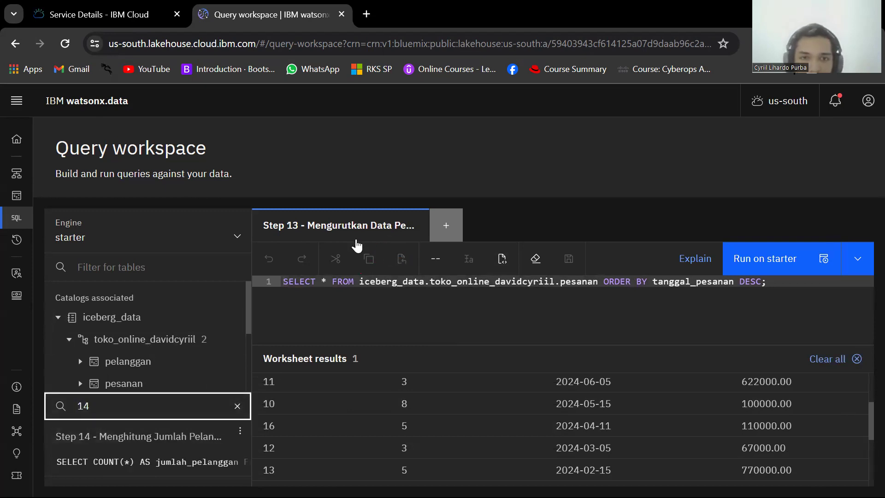
pyautogui.click(138, 437)
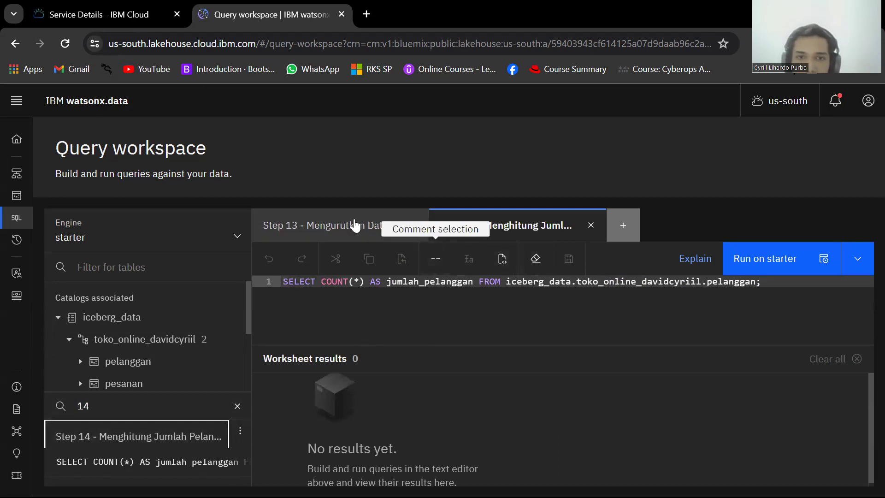
pyautogui.click(414, 225)
# Check the Step 14 "Menghitung Jumlah Pelanggan" section in MINI_PROJECT[1].pdf and run the jumlah_pelanggan count query on starter
pyautogui.hotkey('alt', 'Tab')
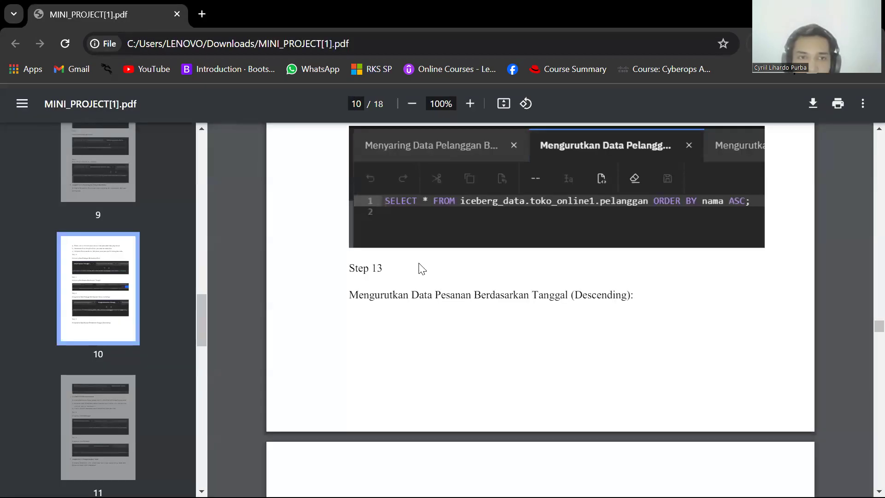
pyautogui.scroll(-5, 453, 301)
pyautogui.scroll(-6, 430, 321)
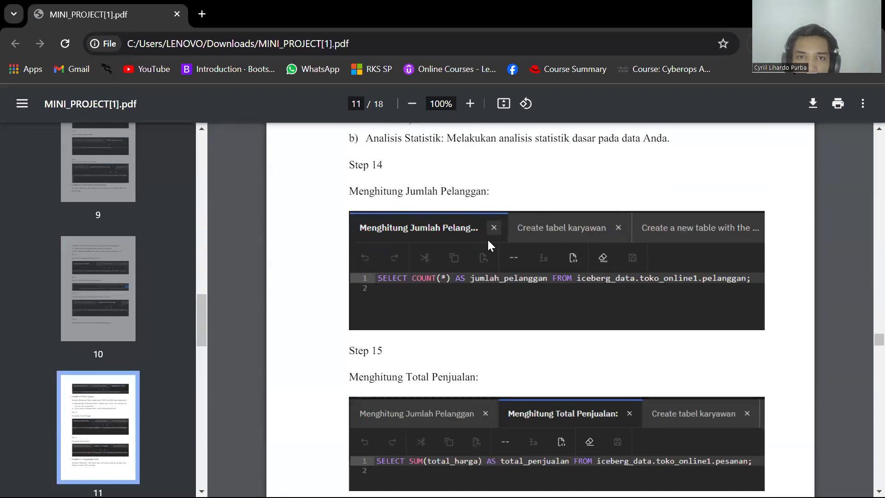
pyautogui.hotkey('alt', 'Tab')
pyautogui.click(755, 272)
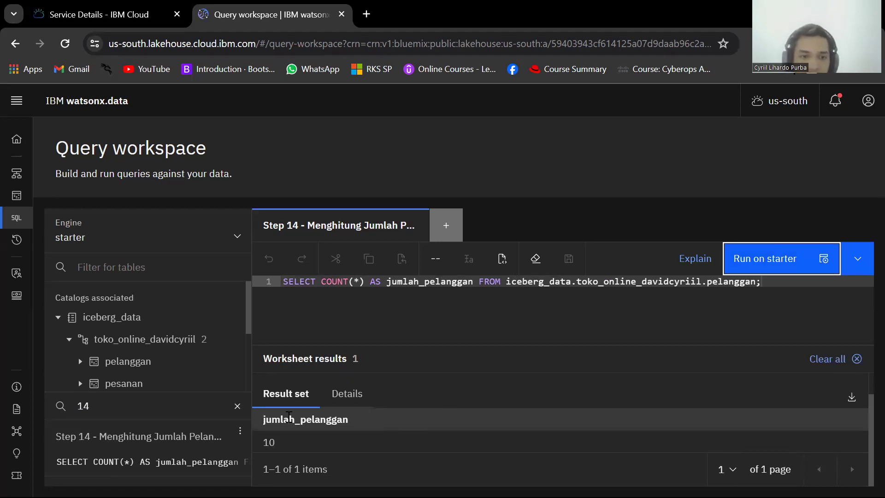
pyautogui.click(273, 446)
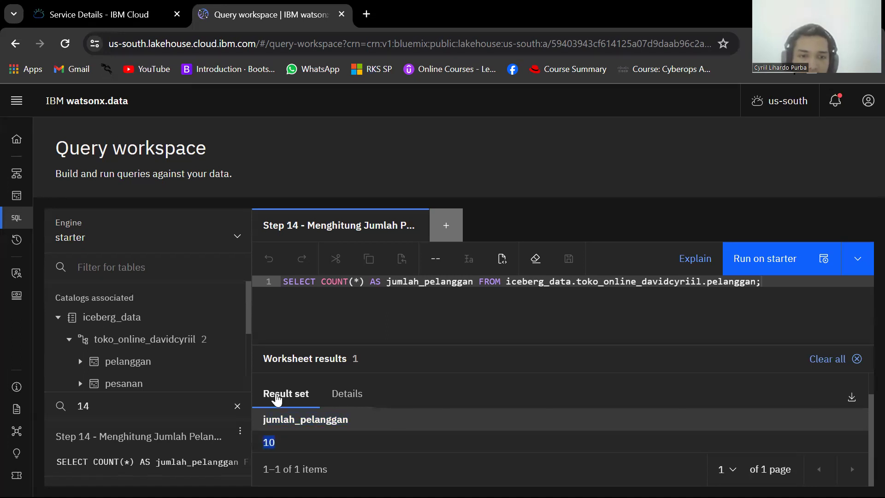
# Search the saved worksheets for "15", open the Step 15 "Menghitung Total Penjualan" worksheet and close the Step 14 worksheet
pyautogui.click(158, 406)
pyautogui.press('BackSpace')
pyautogui.write('5')
pyautogui.click(180, 444)
pyautogui.click(414, 225)
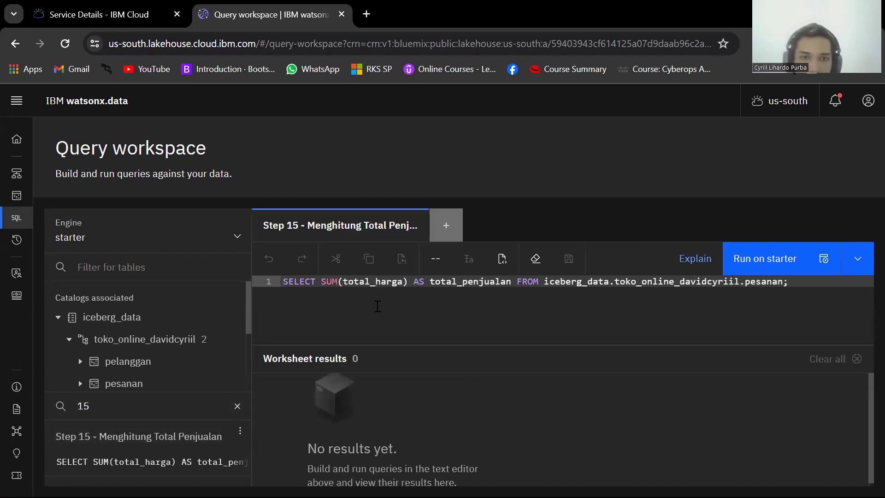
# Run the SUM(total_harga) AS total_penjualan query on starter and check the Step 15 section in MINI_PROJECT[1].pdf
pyautogui.doubleClick(320, 282)
pyautogui.click(326, 291)
pyautogui.moveTo(324, 285); pyautogui.dragTo(393, 285)
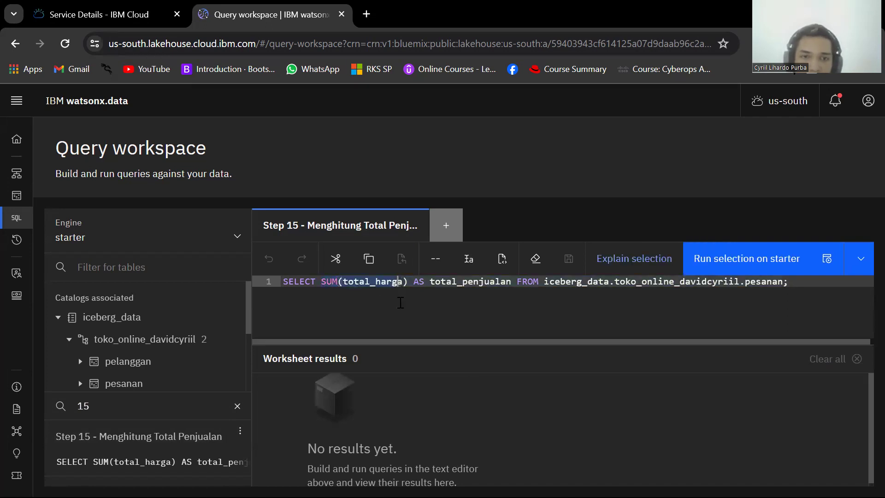
pyautogui.click(343, 288)
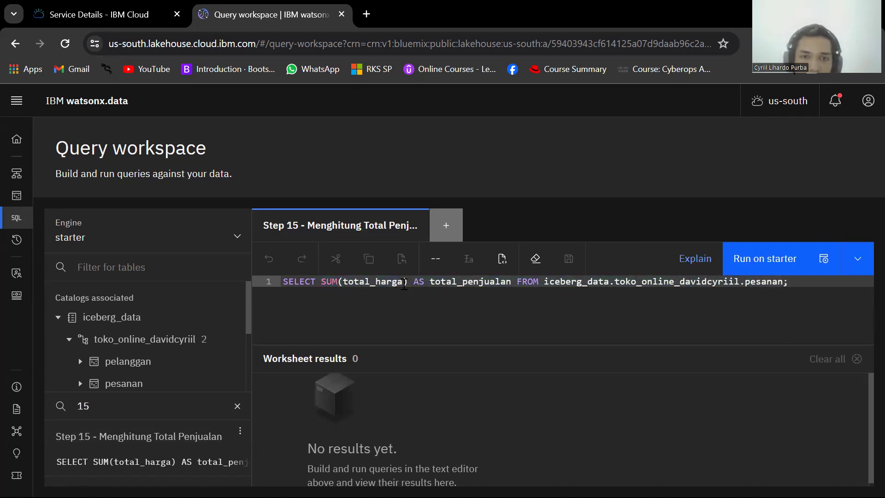
pyautogui.moveTo(421, 281); pyautogui.dragTo(437, 281)
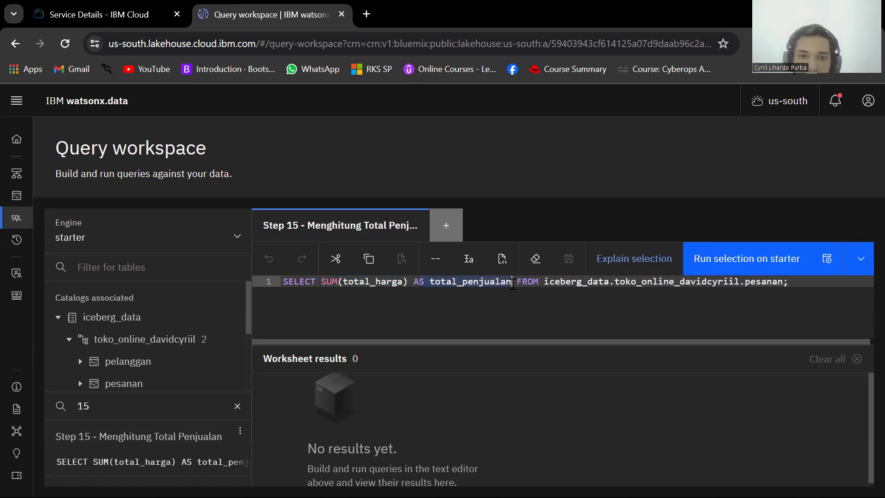
pyautogui.click(741, 316)
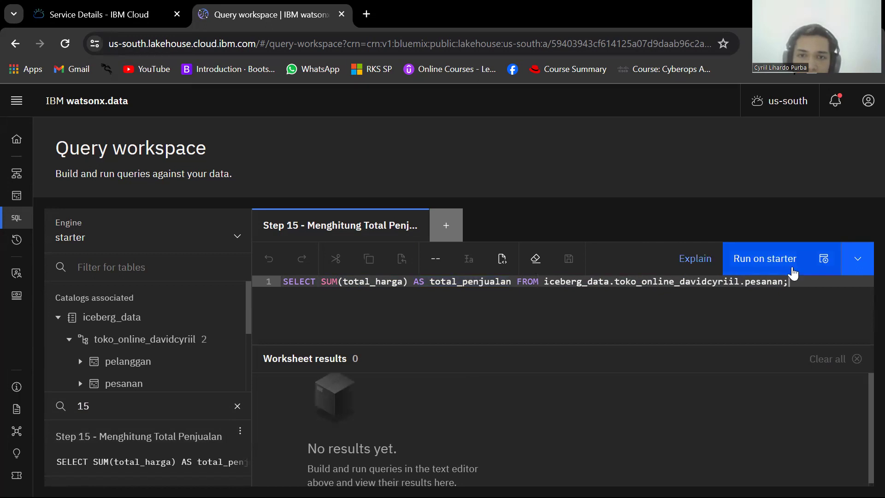
pyautogui.click(762, 259)
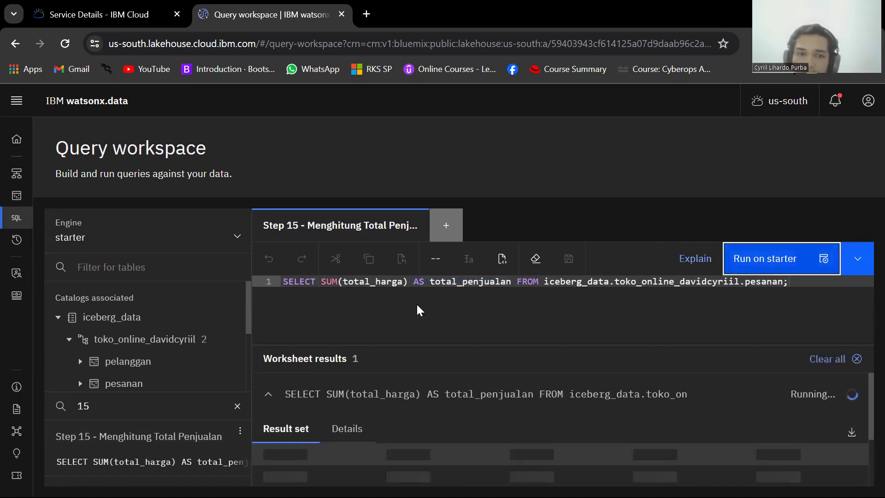
pyautogui.hotkey('alt', 'Tab')
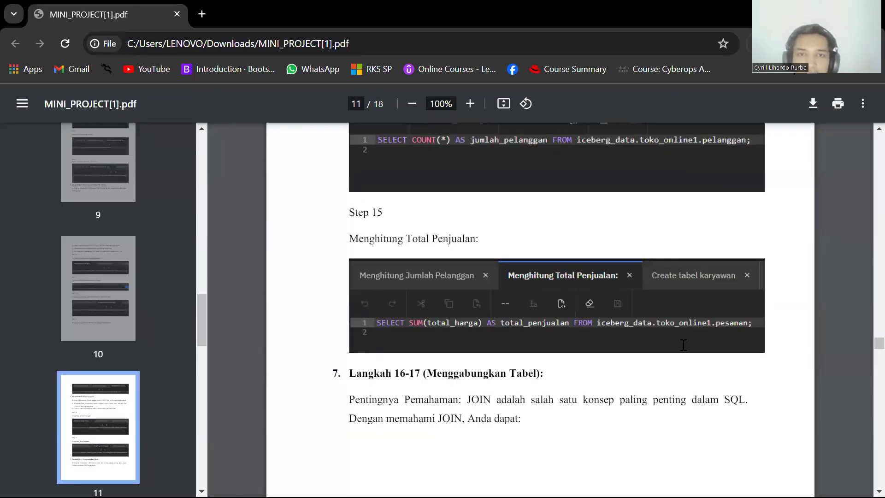
pyautogui.hotkey('alt', 'Tab')
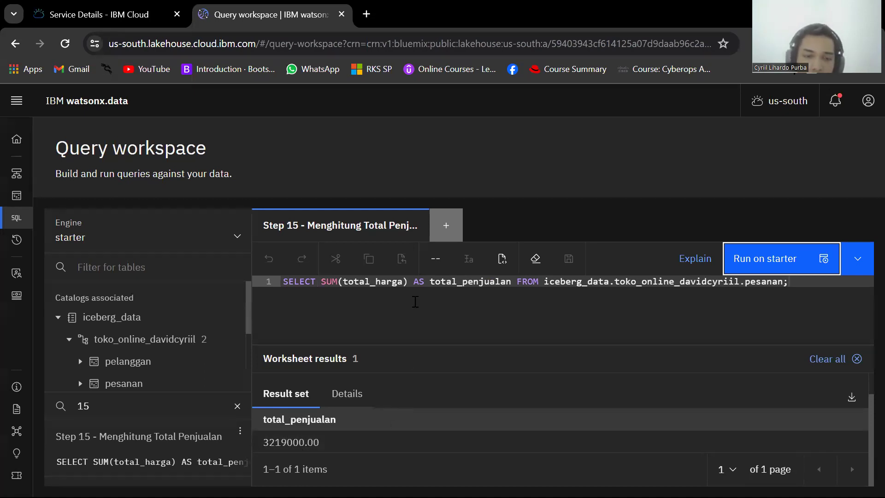
# Search the saved worksheets for "16" and open the Step 16 "Menampilkan Pelanggan" worksheet
pyautogui.click(169, 407)
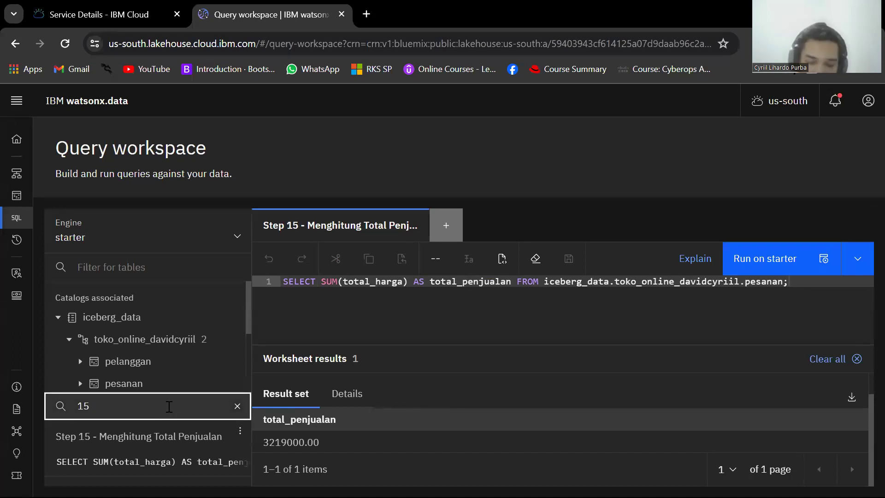
pyautogui.press('BackSpace')
pyautogui.write('6')
pyautogui.click(164, 435)
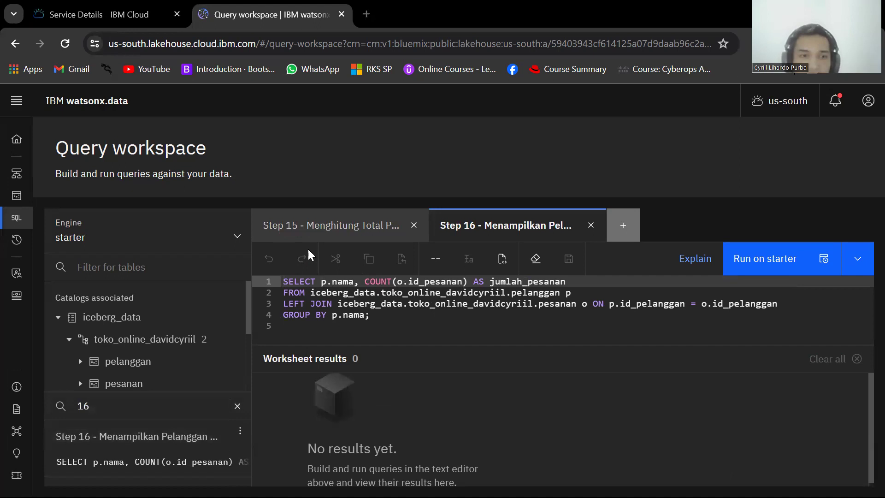
# Switch to MINI_PROJECT[1].pdf and examine the Step 16 "Menampilkan Pelanggan dan Jumlah Pesanan Mereka" section
pyautogui.hotkey('alt', 'Tab')
pyautogui.scroll(-8, 433, 322)
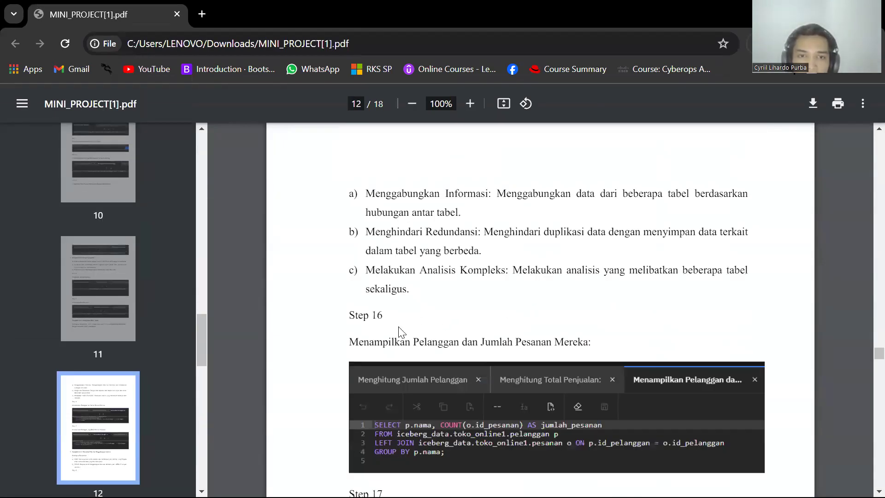
pyautogui.scroll(-3, 402, 220)
pyautogui.moveTo(419, 203); pyautogui.dragTo(582, 201)
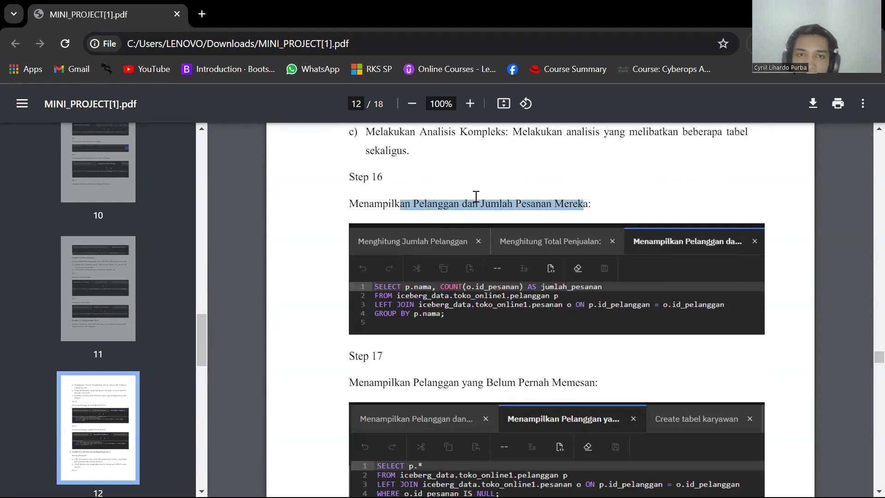
pyautogui.moveTo(500, 203); pyautogui.dragTo(440, 197)
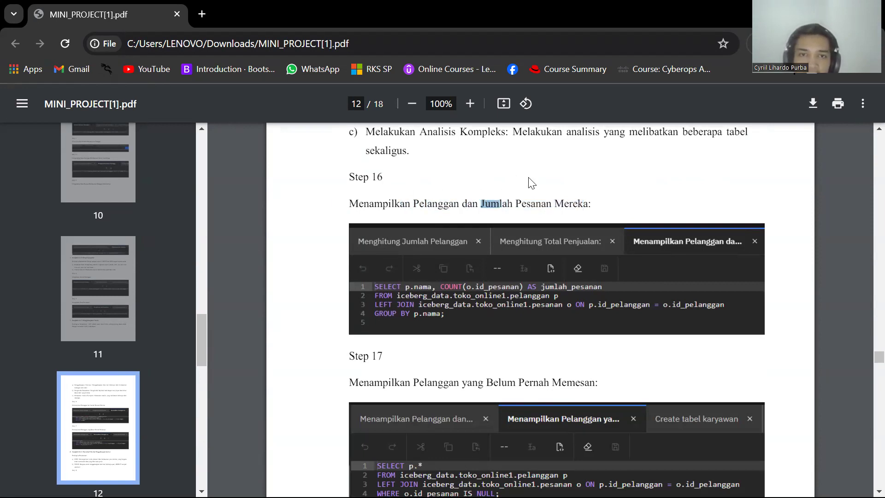
pyautogui.click(482, 203)
pyautogui.moveTo(405, 207); pyautogui.dragTo(553, 205)
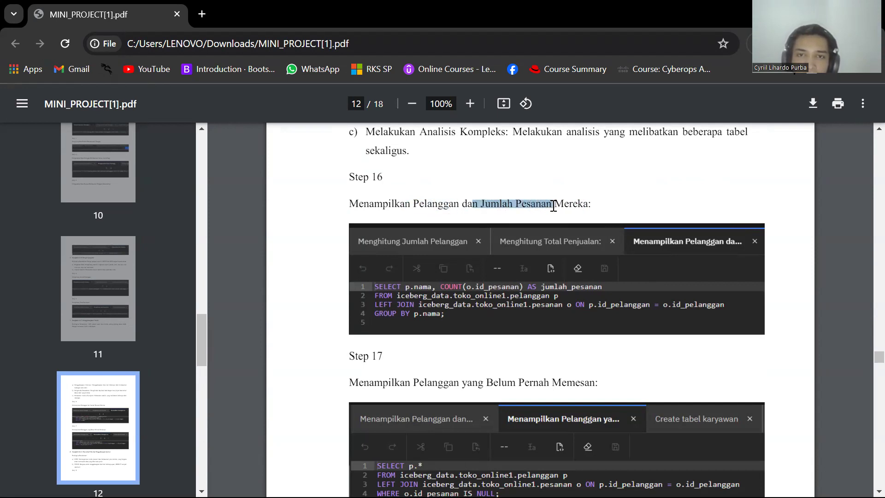
pyautogui.click(596, 207)
# Return to the query workspace, close the Step 15 worksheet and run the Step 16 jumlah_pesanan LEFT JOIN query on starter
pyautogui.hotkey('alt', 'Tab')
pyautogui.click(441, 303)
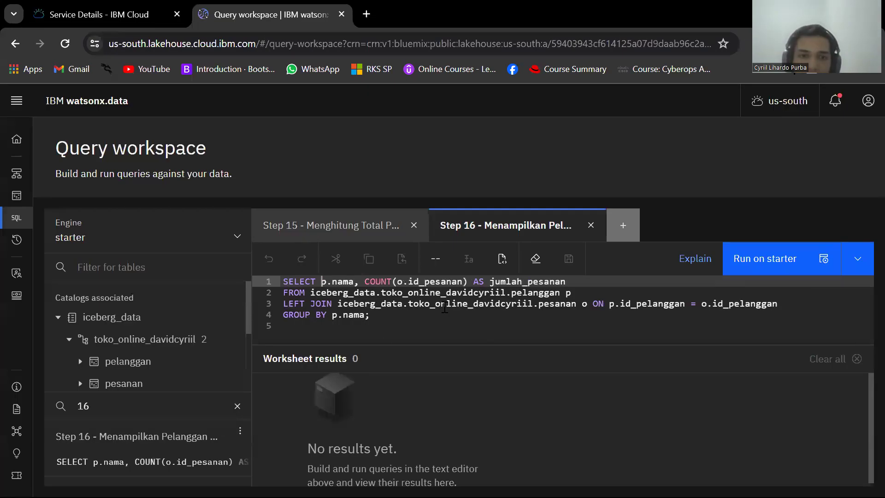
pyautogui.click(413, 225)
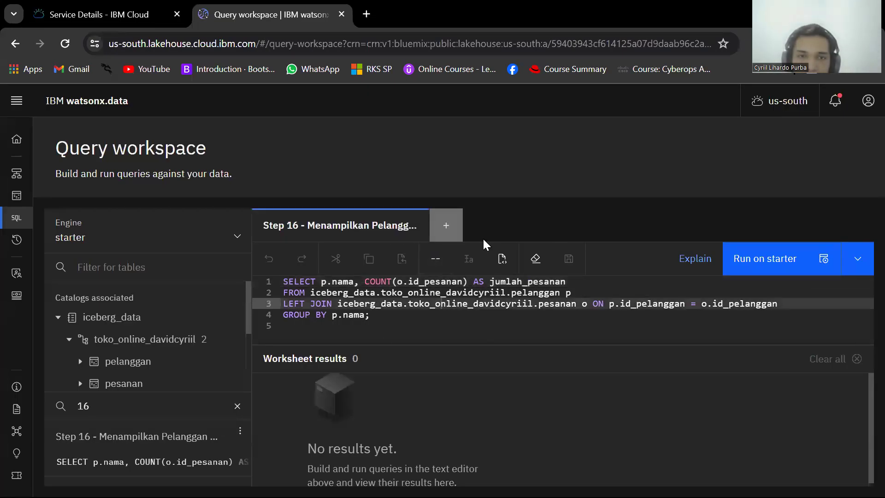
pyautogui.click(776, 266)
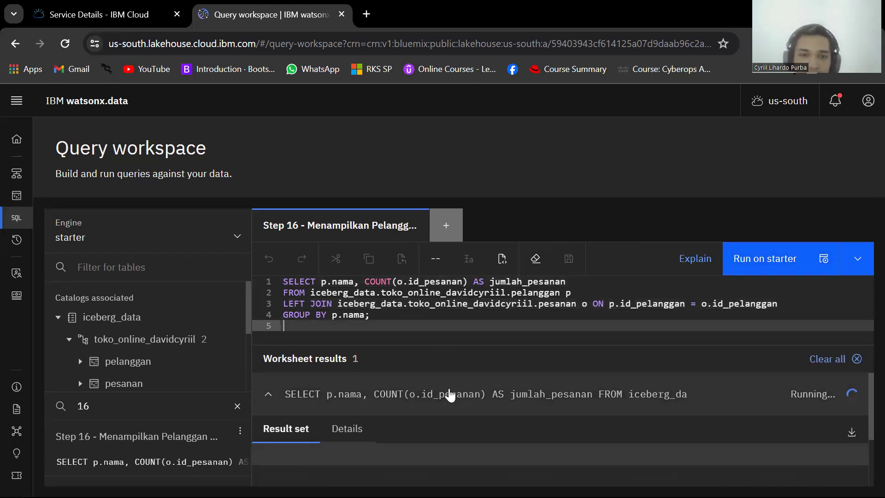
# Compare Step 16 in the PDF with the query results, examining each customer's jumlah_pesanan value down to the last rows
pyautogui.hotkey('alt', 'Tab')
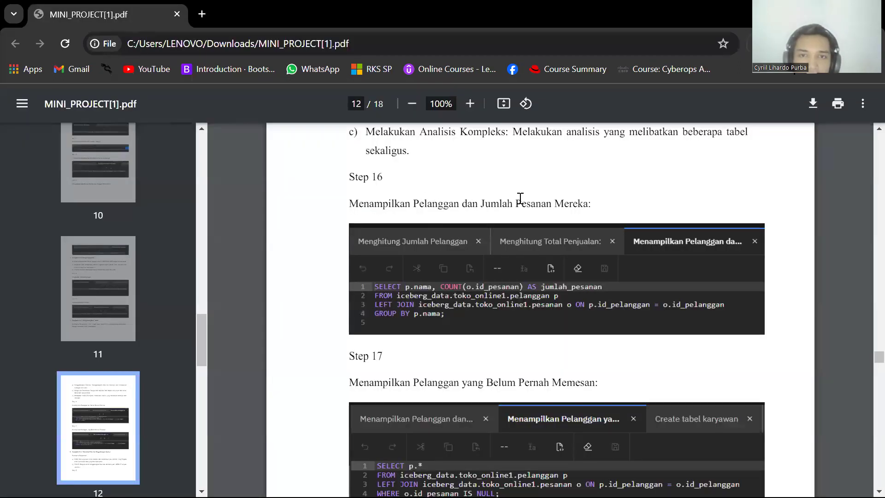
pyautogui.hotkey('alt', 'Tab')
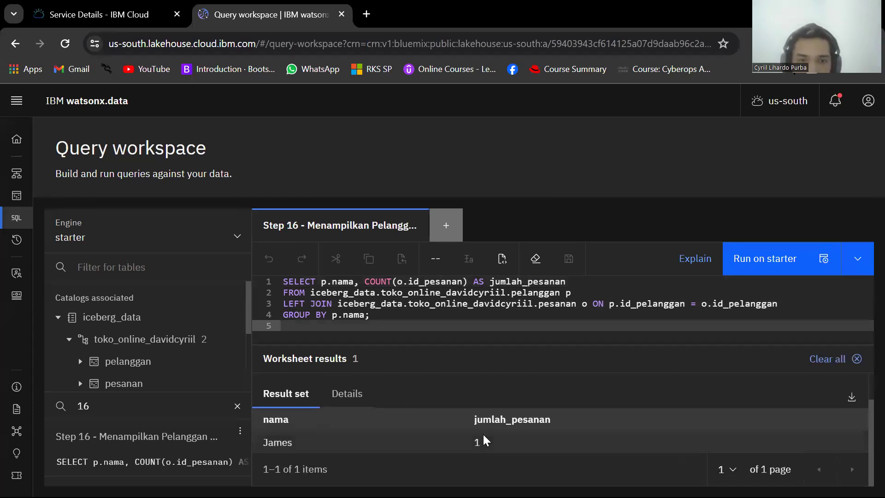
pyautogui.scroll(-5, 352, 428)
pyautogui.scroll(5, 361, 424)
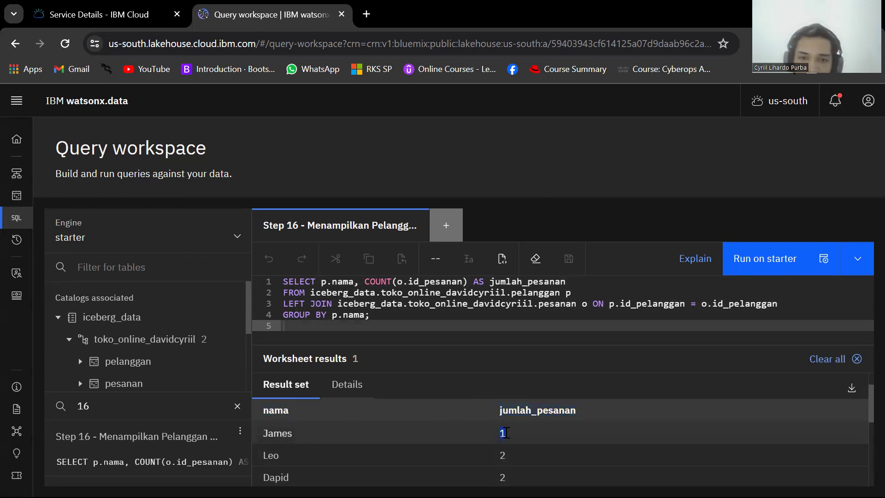
pyautogui.scroll(-5, 286, 405)
pyautogui.scroll(5, 518, 445)
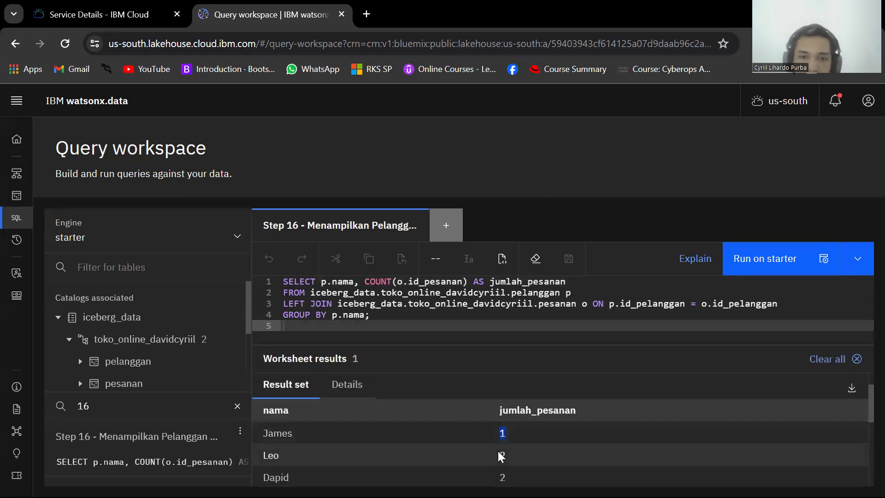
pyautogui.scroll(-5, 507, 449)
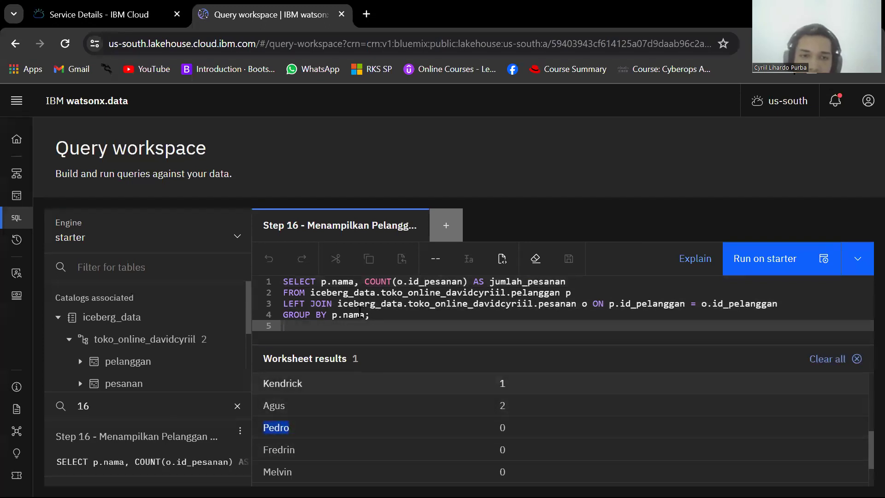
pyautogui.click(384, 233)
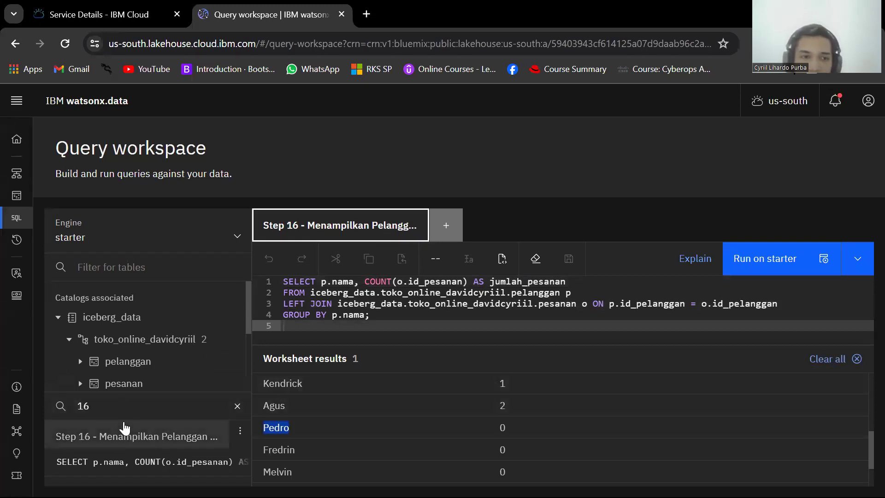
# Search the saved worksheets for "17", open the Step 17 worksheet and close the Step 16 worksheet
pyautogui.click(132, 401)
pyautogui.press('BackSpace')
pyautogui.write('7')
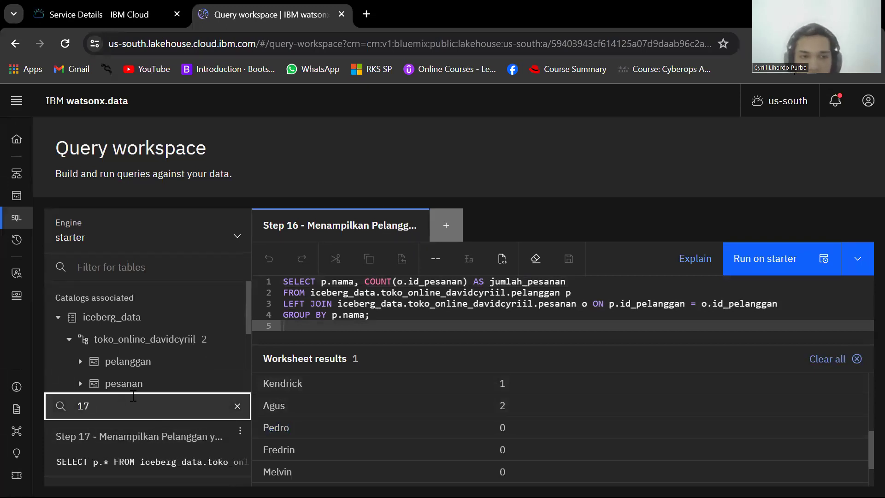
pyautogui.click(130, 450)
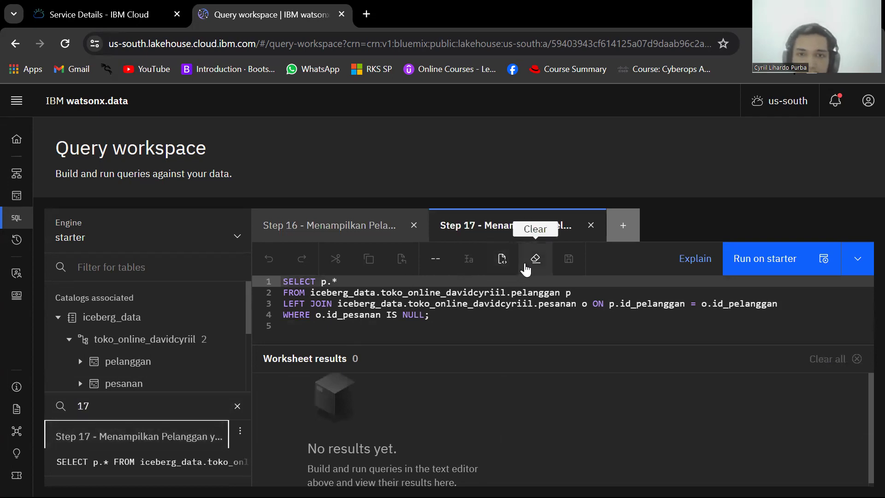
pyautogui.click(413, 225)
pyautogui.click(446, 329)
# Check the Step 17 "Menampilkan Pelanggan yang Belum Pernah Memesan" section in MINI_PROJECT[1].pdf and run the matching LEFT JOIN query on starter
pyautogui.hotkey('alt', 'Tab')
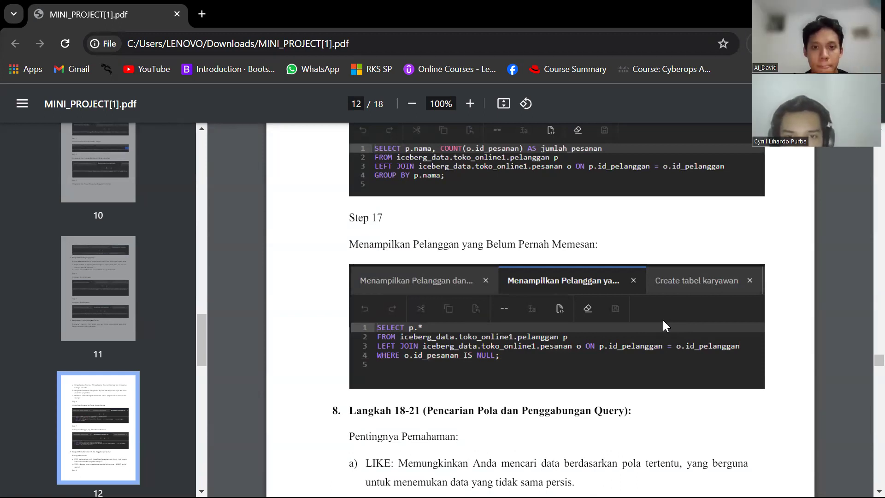
pyautogui.hotkey('alt', 'Tab')
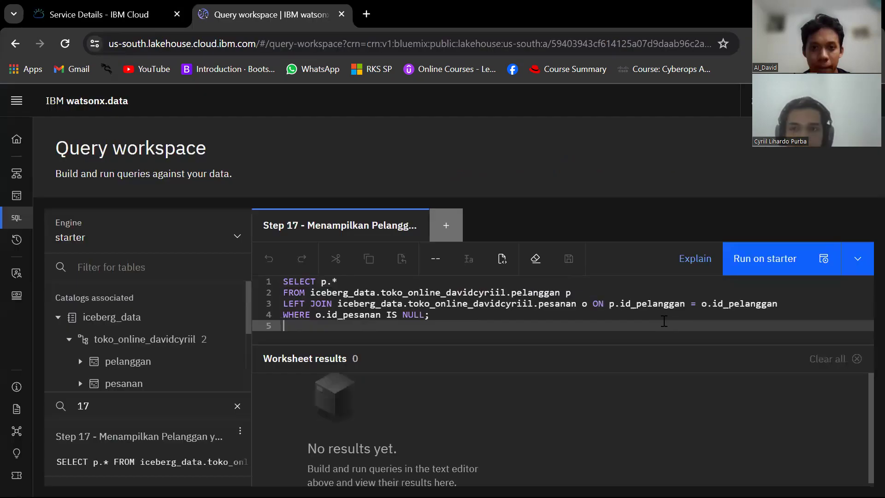
pyautogui.click(654, 338)
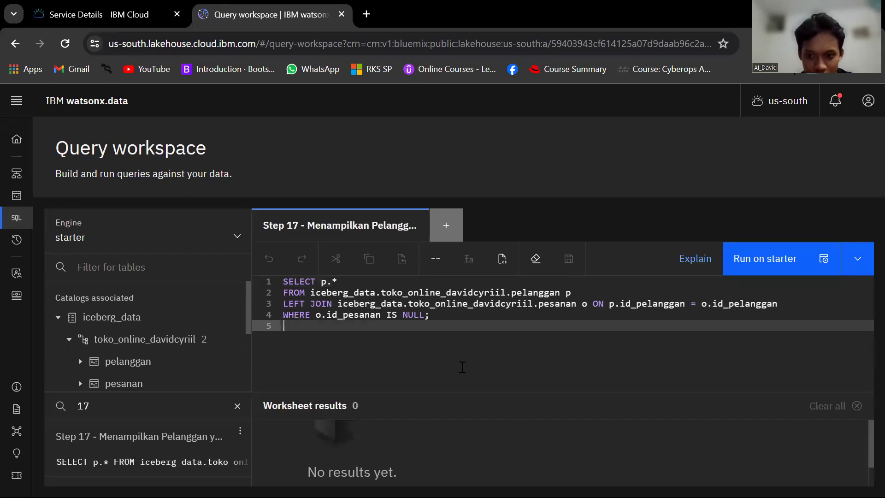
pyautogui.click(784, 264)
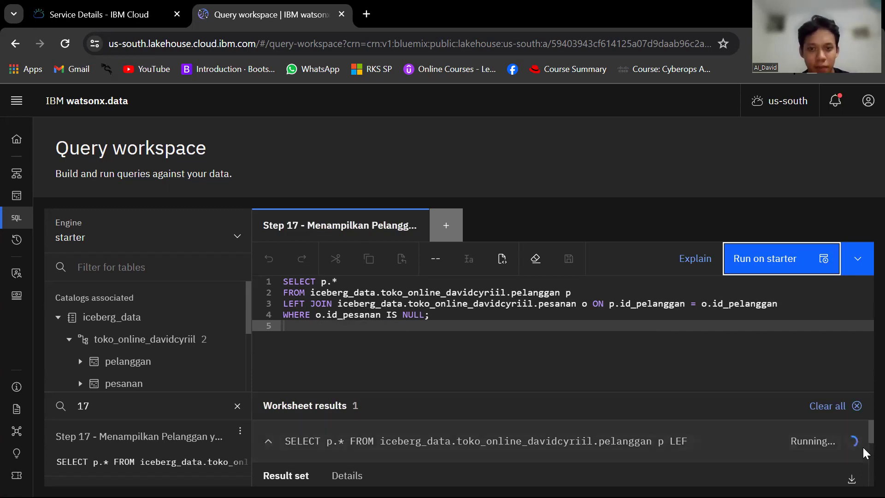
# Examine the Step 17 result rows for the customers who have never ordered
pyautogui.scroll(-1, 868, 446)
pyautogui.scroll(1, 868, 442)
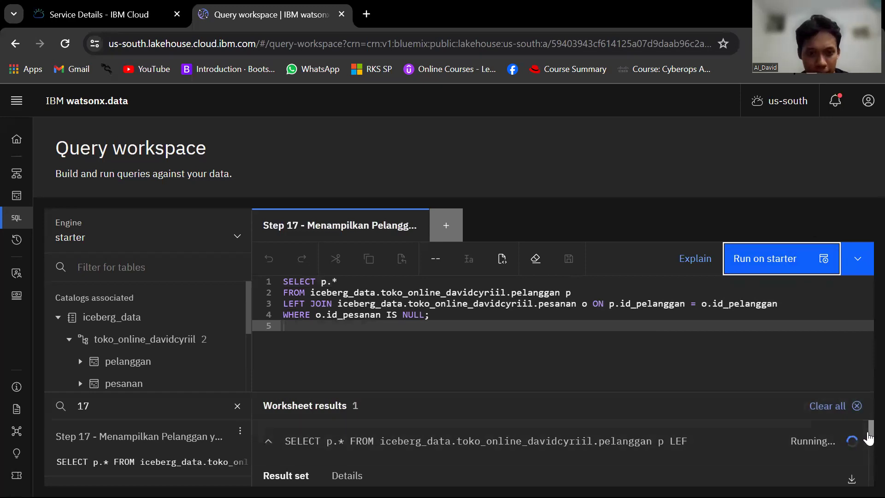
pyautogui.scroll(-2, 868, 444)
pyautogui.scroll(-2, 868, 444)
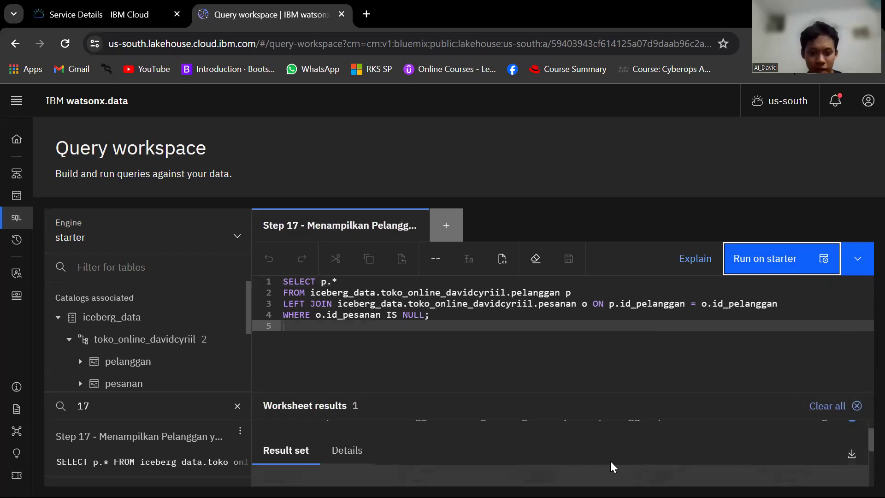
pyautogui.moveTo(868, 445); pyautogui.dragTo(868, 468)
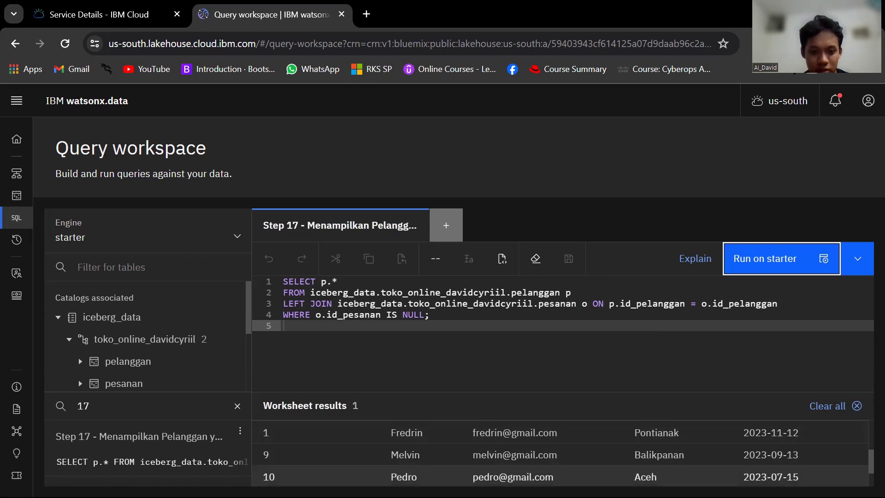
# Search the saved worksheets for "18", open the Step 18 customer query limited to 2 rows and close the Step 17 worksheet
pyautogui.click(226, 399)
pyautogui.press('BackSpace')
pyautogui.write('8')
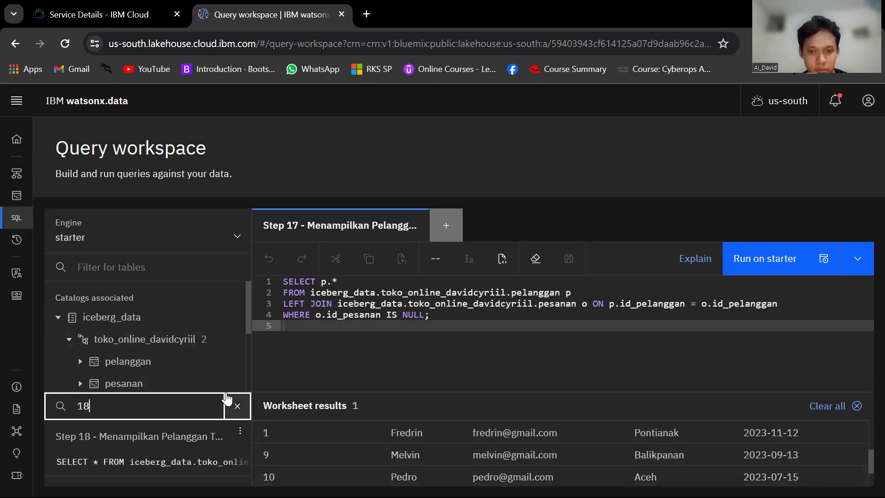
pyautogui.click(173, 435)
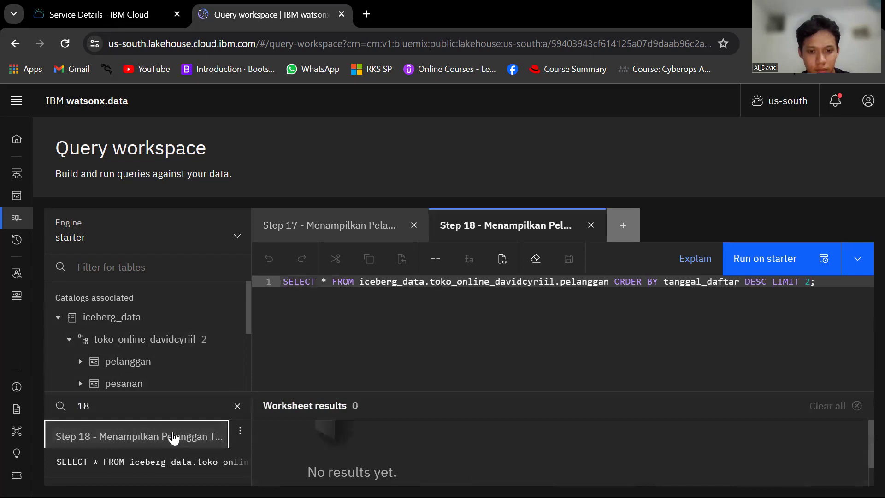
pyautogui.click(414, 225)
pyautogui.click(691, 318)
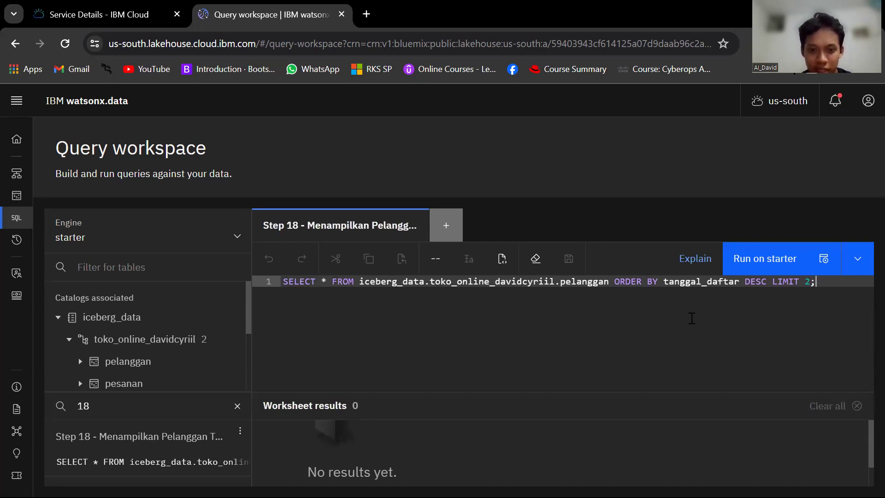
pyautogui.click(805, 282)
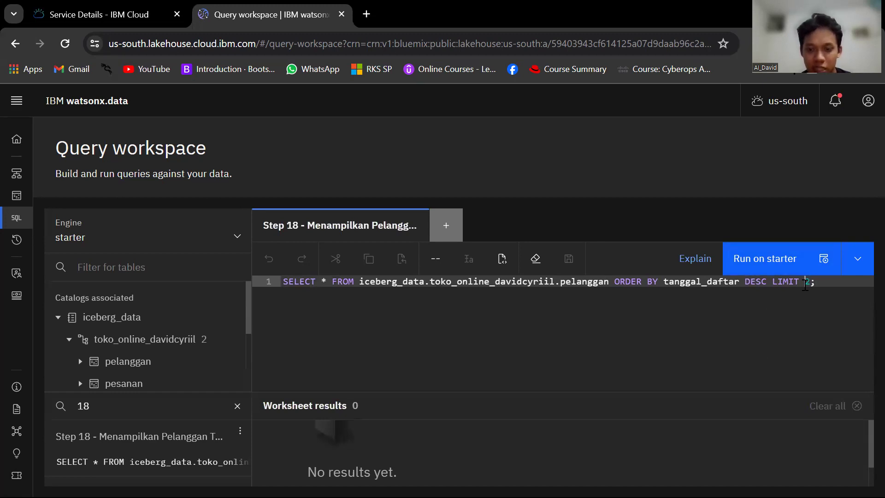
# Run the Step 18 query for the 2 most recently registered customers on starter and view its result rows
pyautogui.doubleClick(806, 282)
pyautogui.click(805, 282)
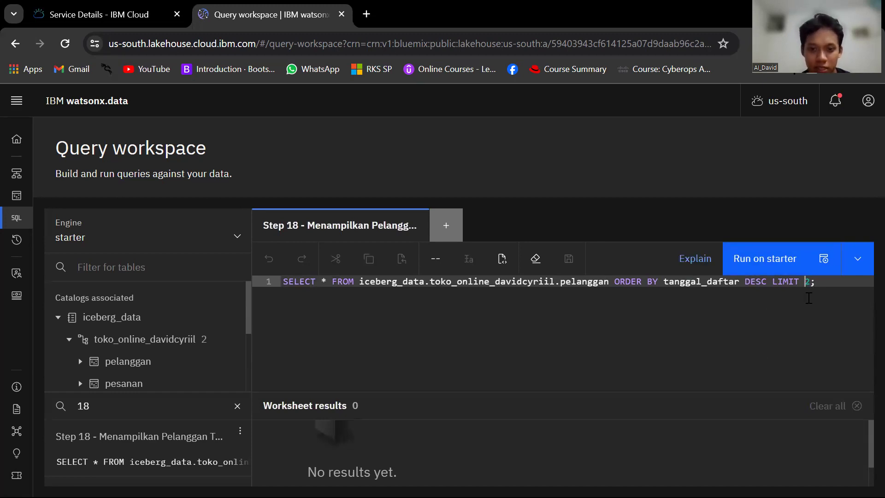
pyautogui.click(782, 272)
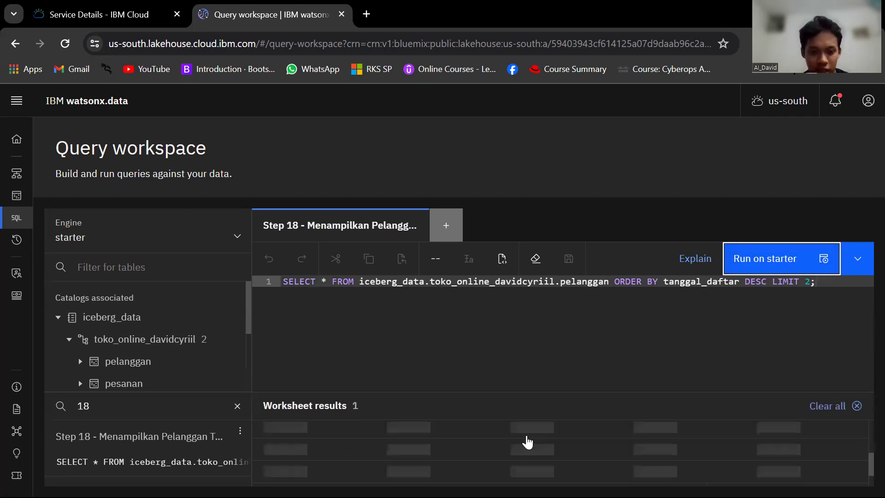
pyautogui.moveTo(868, 445); pyautogui.dragTo(869, 463)
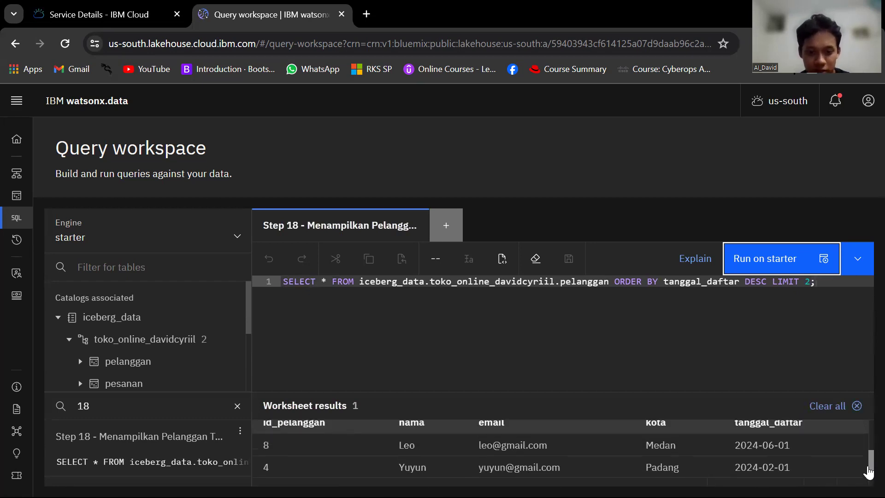
pyautogui.moveTo(868, 471); pyautogui.dragTo(868, 469)
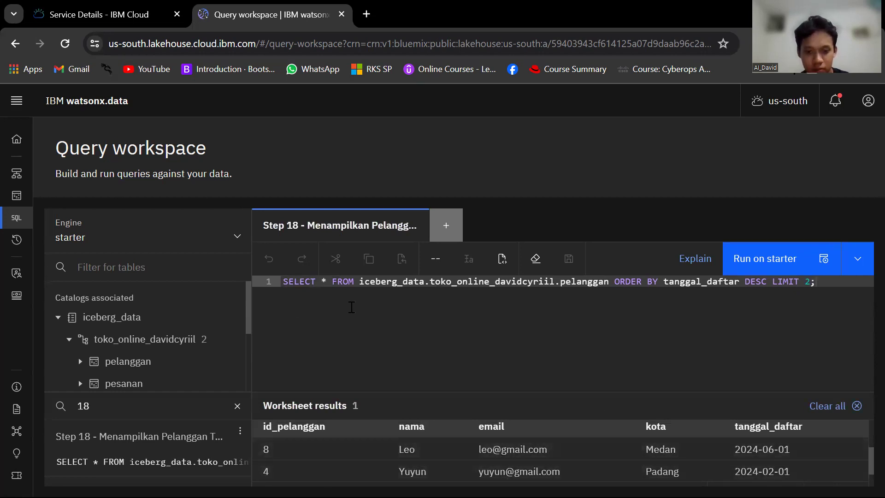
# Search the saved worksheets for "19", open the Step 19 customer name query and close the Step 18 worksheet
pyautogui.click(142, 400)
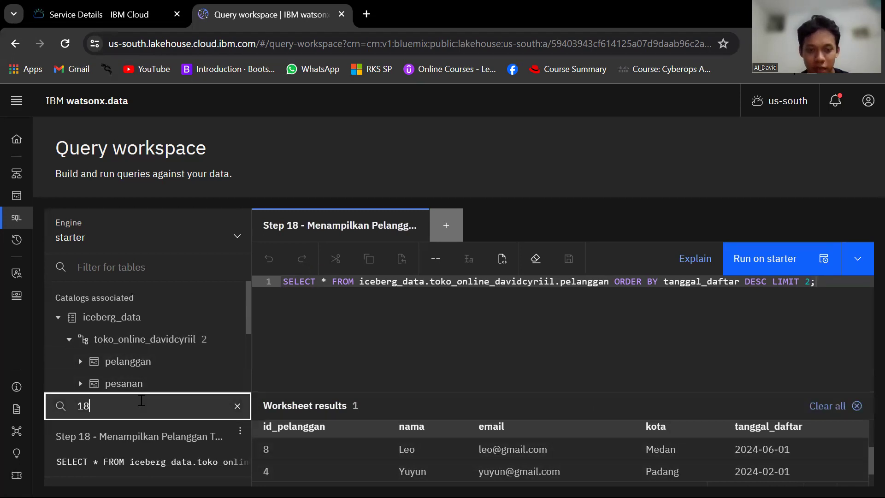
pyautogui.press('BackSpace')
pyautogui.write('9')
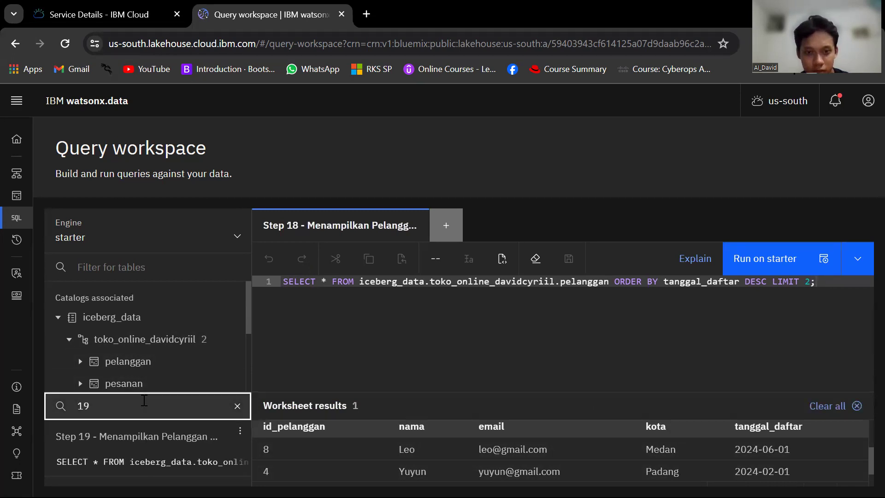
pyautogui.moveTo(138, 450); pyautogui.dragTo(411, 331)
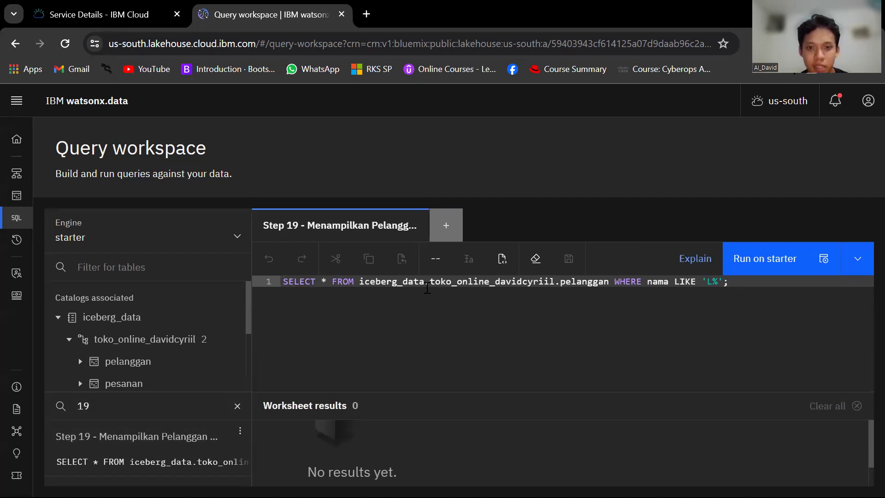
# Run the Step 19 query selecting pelanggan rows with nama LIKE 'L%' on starter and view its result rows
pyautogui.doubleClick(708, 282)
pyautogui.click(722, 293)
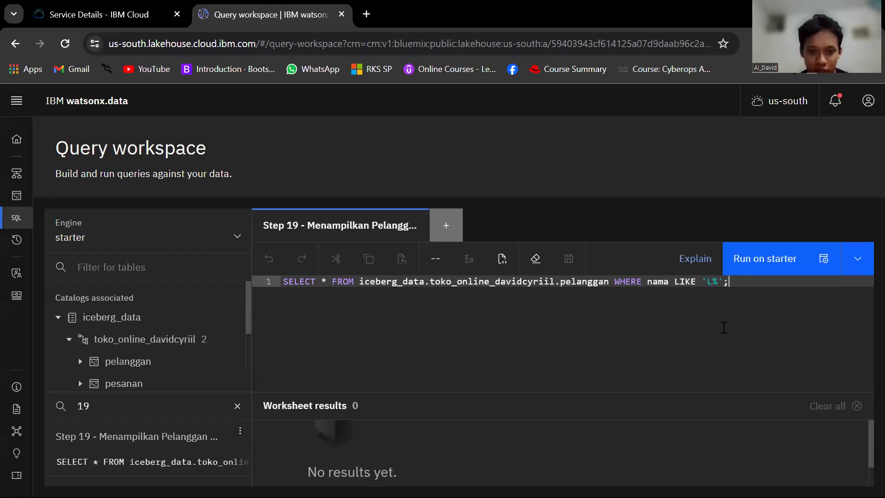
pyautogui.click(761, 271)
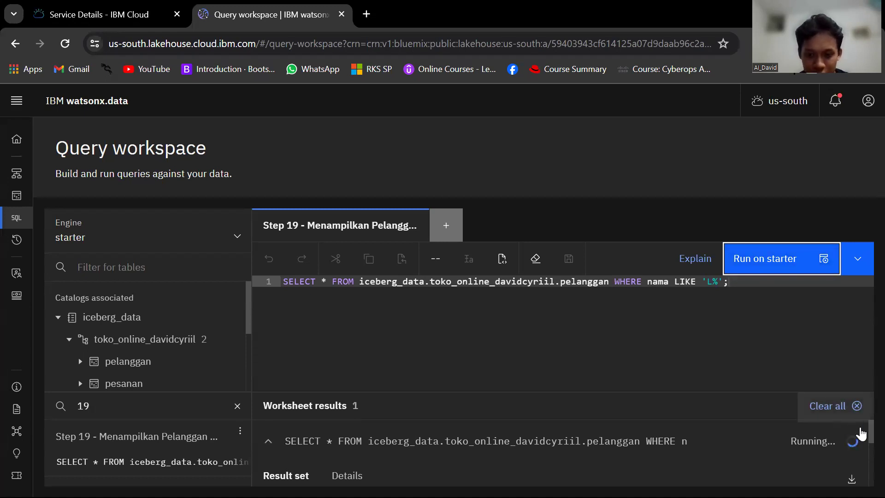
pyautogui.moveTo(868, 437); pyautogui.dragTo(868, 461)
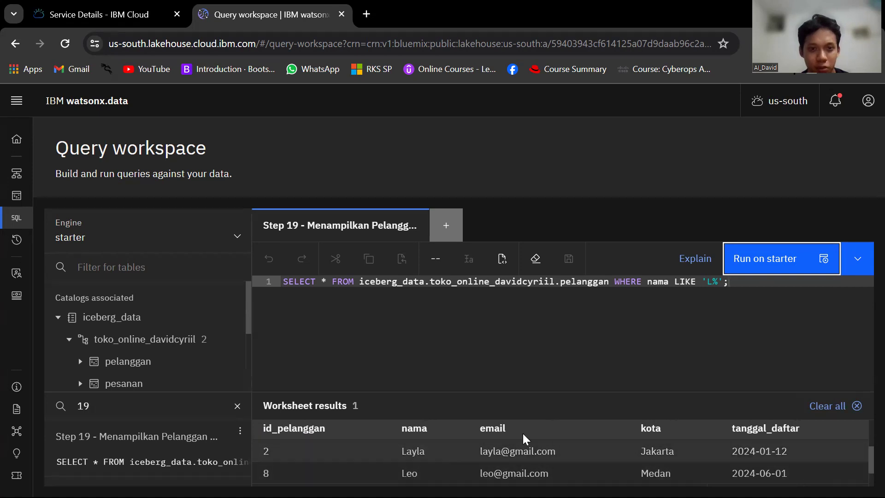
# Search the saved worksheets for "20", open Step 20 - Membuat table Karyawan and close the Step 19 worksheet
pyautogui.doubleClick(61, 397)
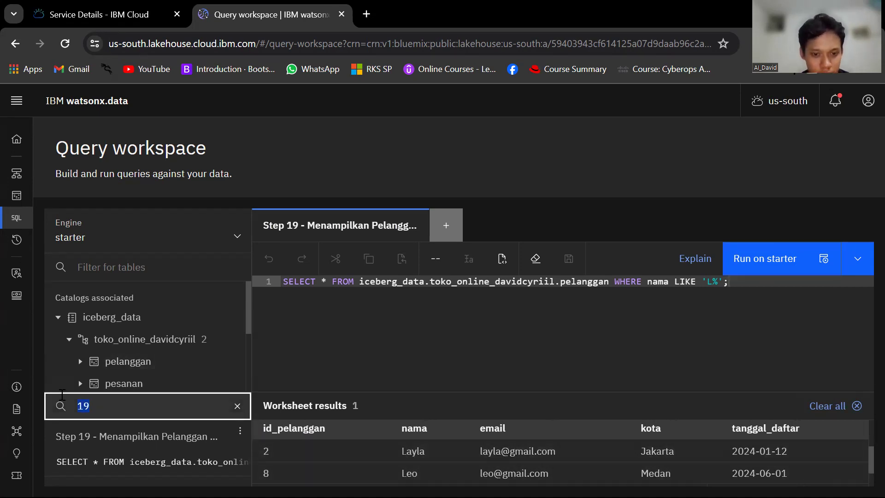
pyautogui.write('20')
pyautogui.click(103, 438)
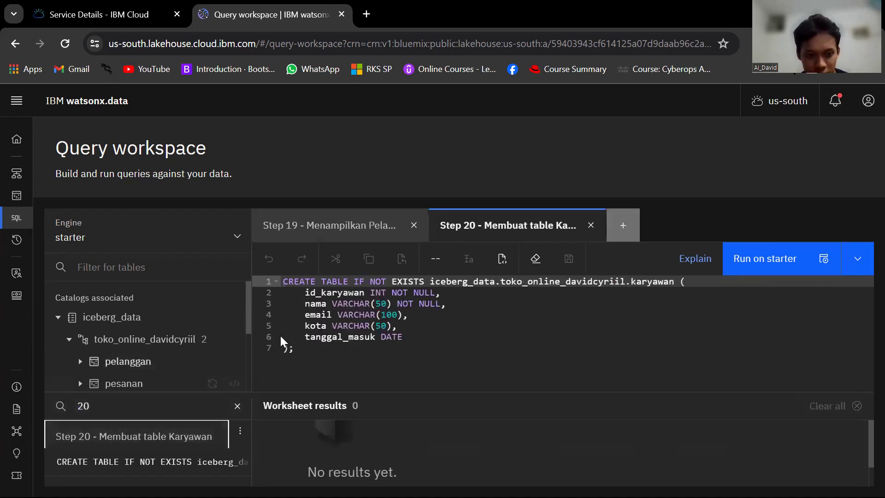
pyautogui.click(405, 233)
pyautogui.click(414, 224)
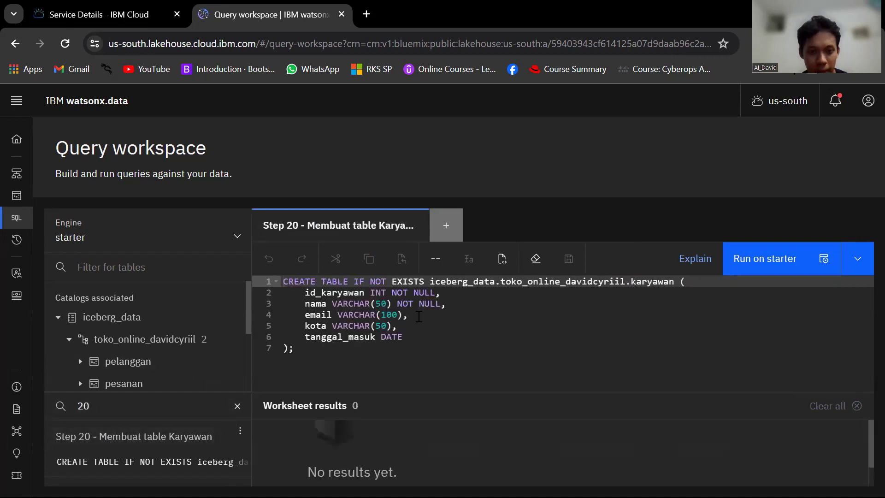
# Run the Step 20 CREATE TABLE statement for karyawan on starter and check for the table under the iceberg_data catalog
pyautogui.click(418, 315)
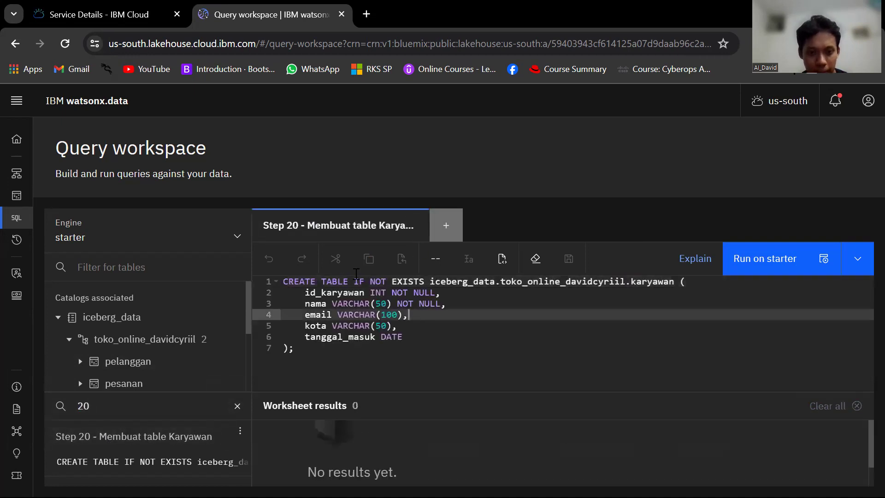
pyautogui.click(524, 328)
pyautogui.click(524, 333)
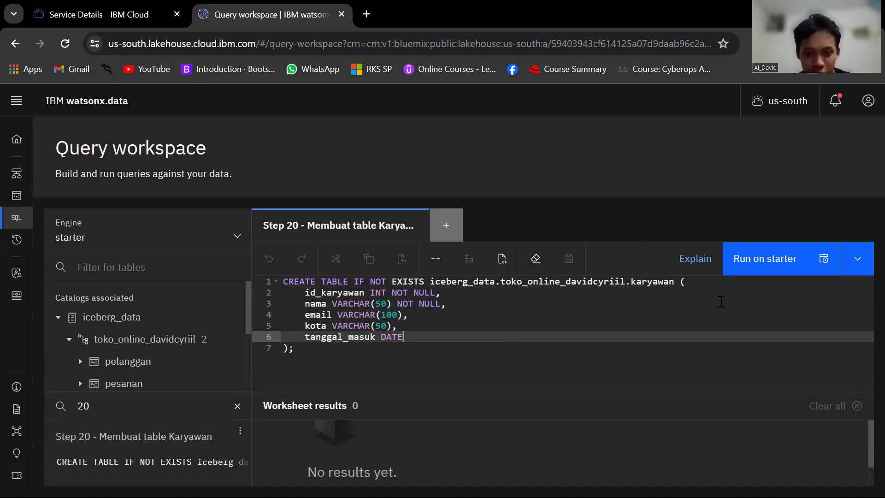
pyautogui.click(769, 267)
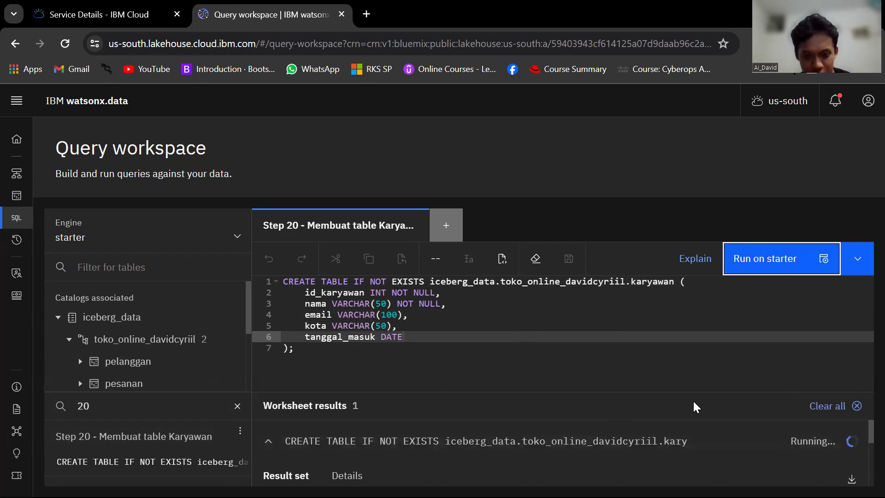
pyautogui.moveTo(868, 442); pyautogui.dragTo(868, 461)
pyautogui.scroll(-3, 94, 354)
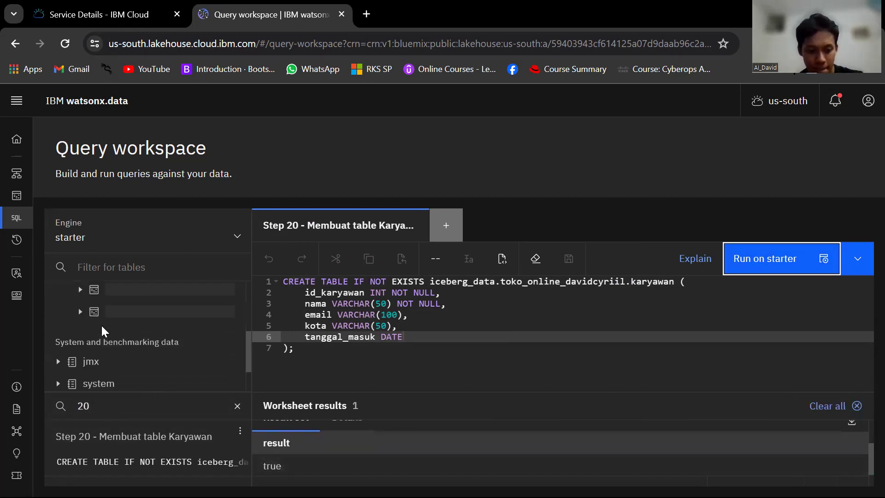
pyautogui.moveTo(245, 349); pyautogui.dragTo(249, 349)
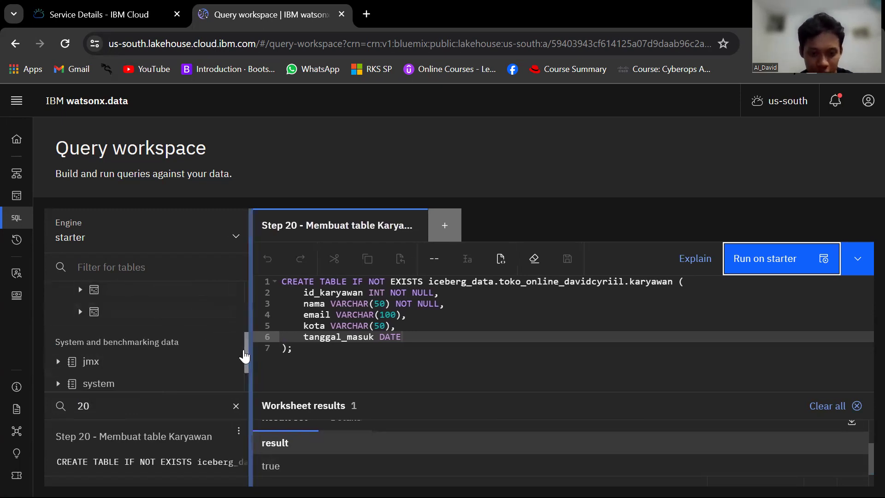
pyautogui.scroll(2, 122, 322)
pyautogui.scroll(-3, 121, 378)
pyautogui.scroll(3, 121, 323)
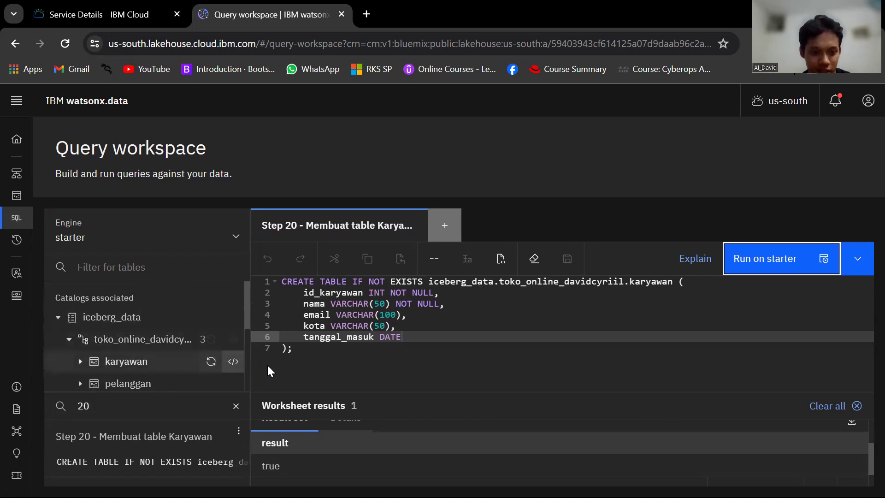
# Search the saved worksheets for "21", open the Step 21 karyawan data insertion worksheet and close the Step 20 worksheet
pyautogui.click(167, 407)
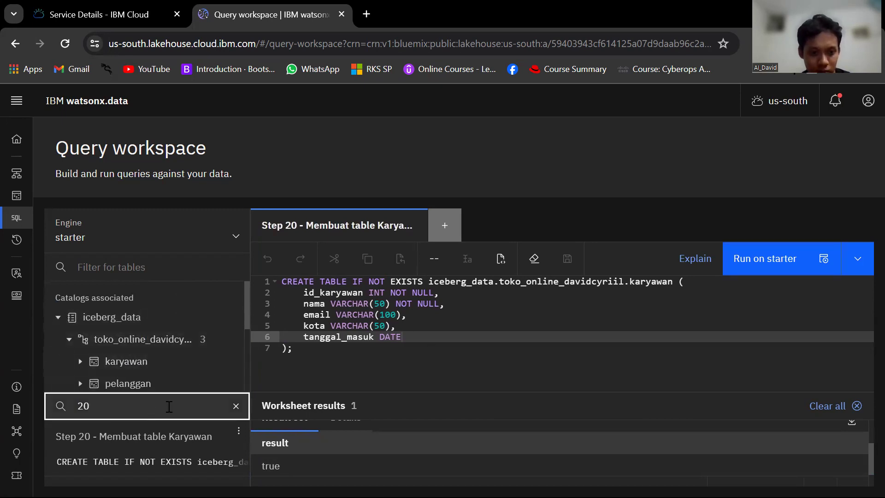
pyautogui.press('BackSpace')
pyautogui.write('1')
pyautogui.click(167, 436)
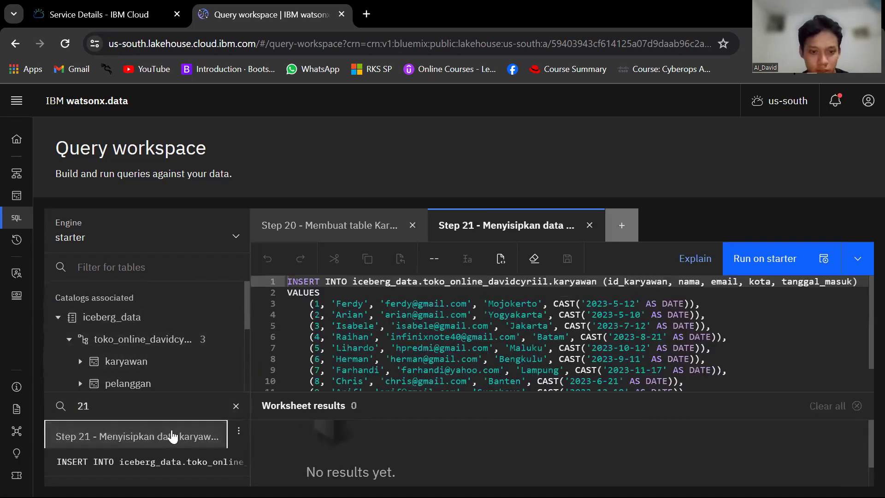
pyautogui.click(412, 226)
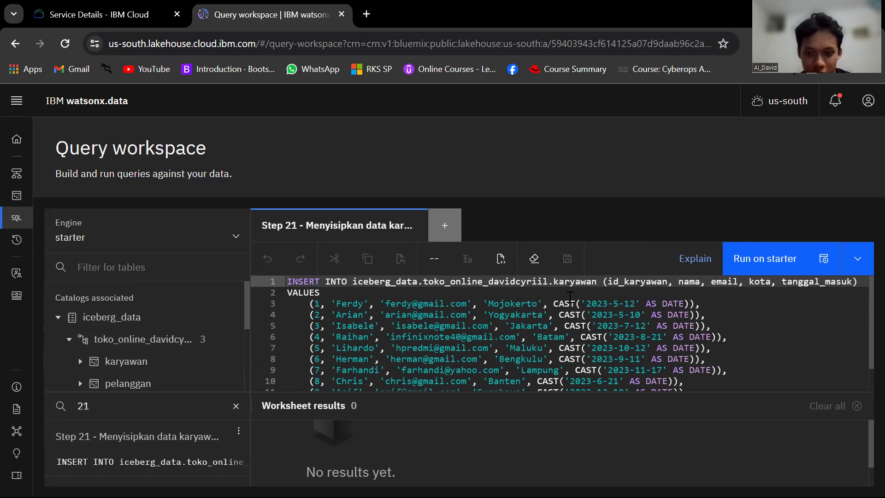
# Review the ten employee rows in the Step 21 INSERT statement and run it on starter to fill the karyawan table
pyautogui.scroll(-1, 589, 303)
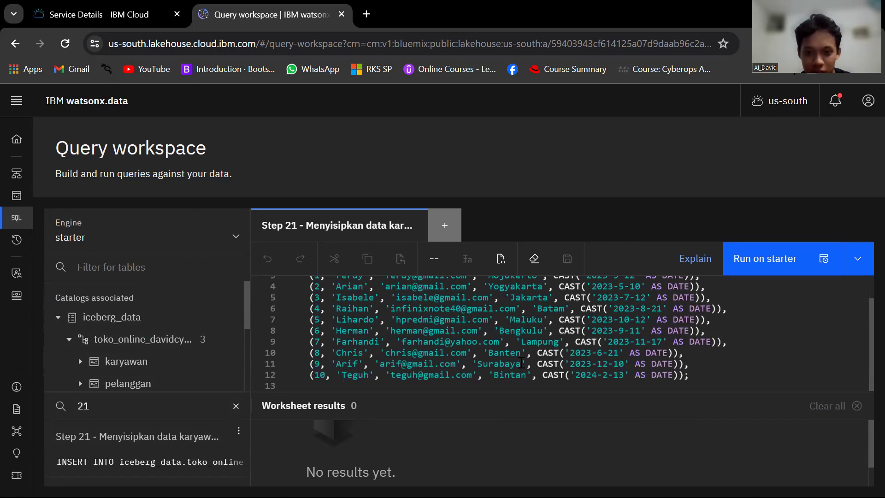
pyautogui.scroll(1, 596, 358)
pyautogui.scroll(-1, 649, 371)
pyautogui.scroll(1, 648, 371)
pyautogui.click(764, 259)
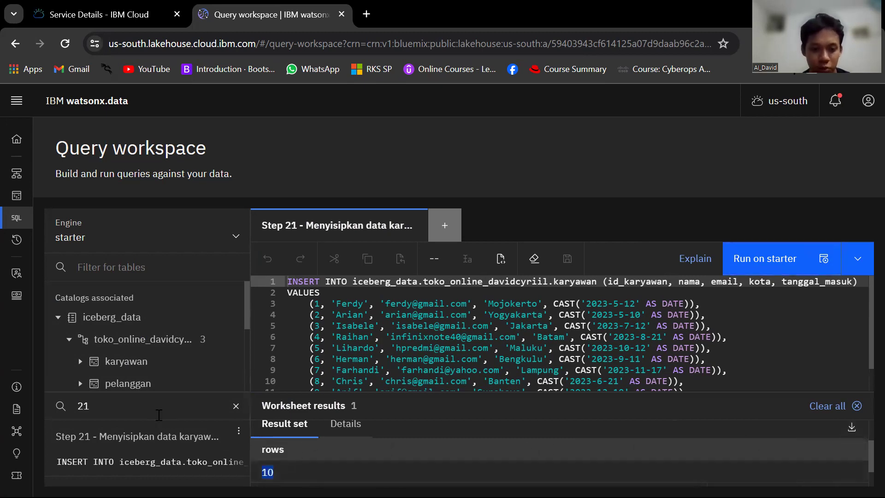
# Search the saved worksheets for "22", open Step 22 - Menggunakan CASE untuk Mengkategorikan Pelanggan and close the Step 21 worksheet
pyautogui.click(132, 414)
pyautogui.press('BackSpace')
pyautogui.write('2')
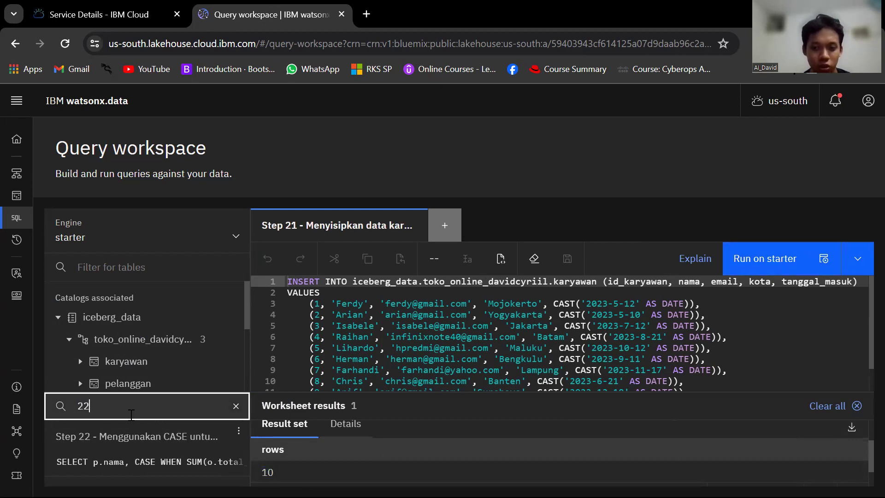
pyautogui.click(131, 436)
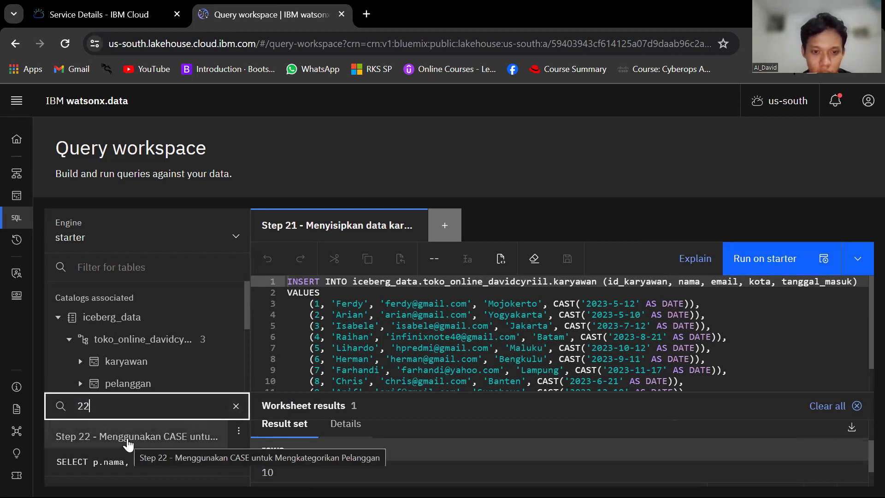
pyautogui.click(412, 225)
# Run the Step 22 GOLD, SILVER and BRONZE customer category query on starter, enlarge the results area and view the rows
pyautogui.click(399, 314)
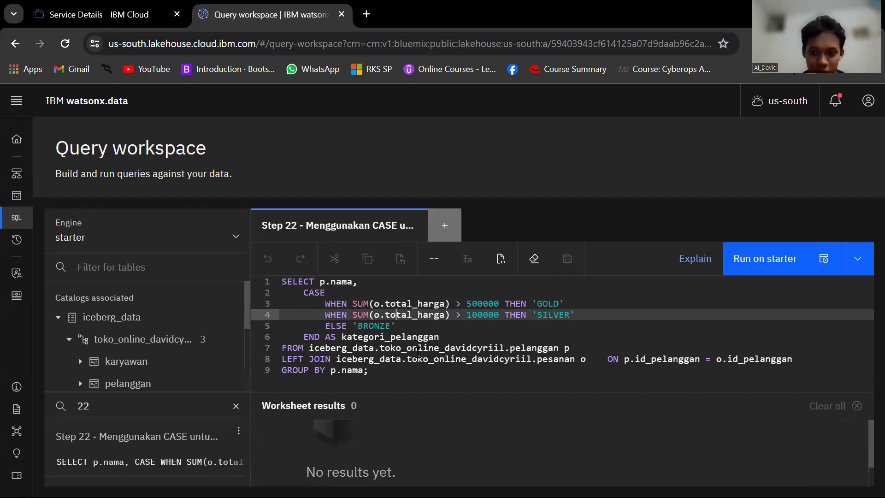
pyautogui.click(764, 272)
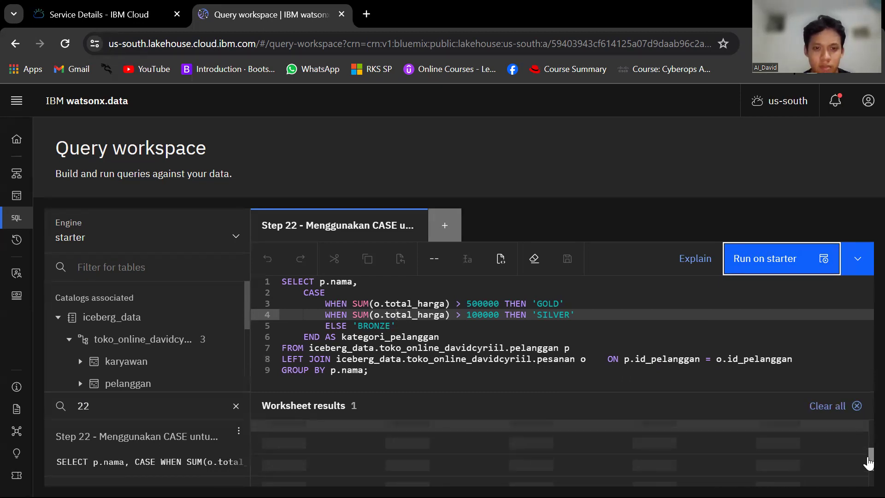
pyautogui.moveTo(701, 390); pyautogui.dragTo(701, 366)
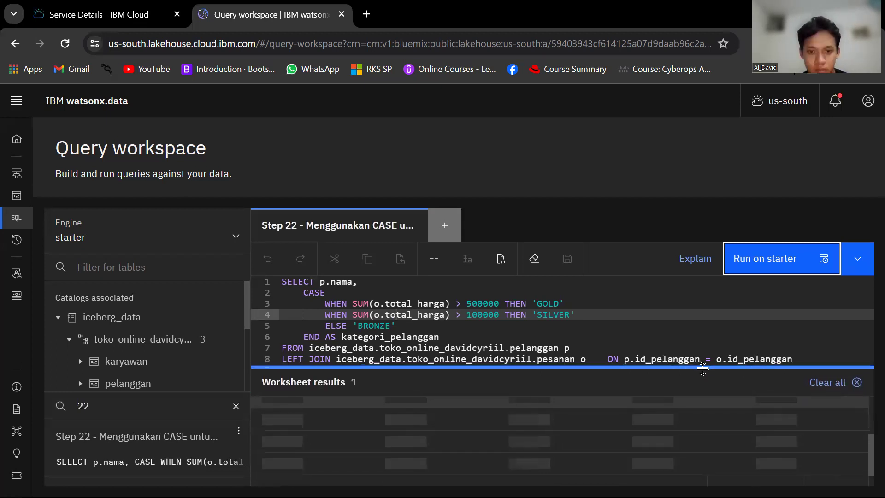
pyautogui.moveTo(868, 440); pyautogui.dragTo(868, 485)
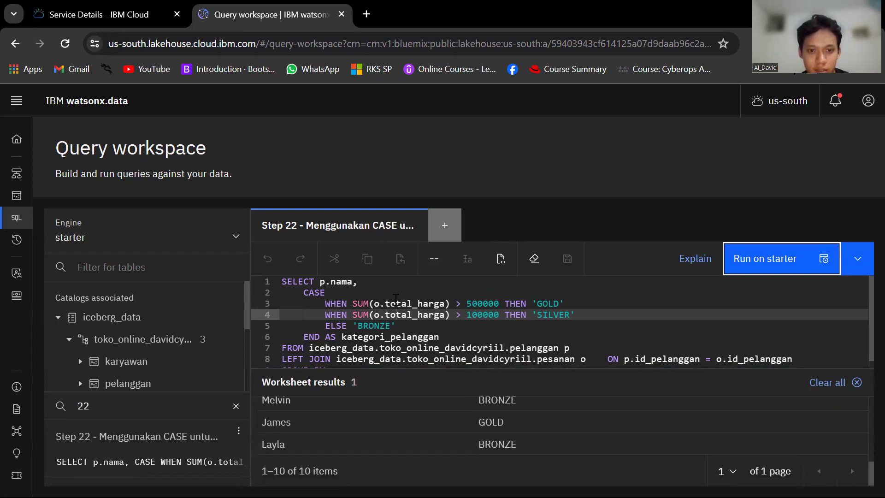
# Search the saved worksheets for "23", open the Step 23 view creation worksheet and close the Step 22 worksheet
pyautogui.click(138, 399)
pyautogui.press('BackSpace')
pyautogui.write('3')
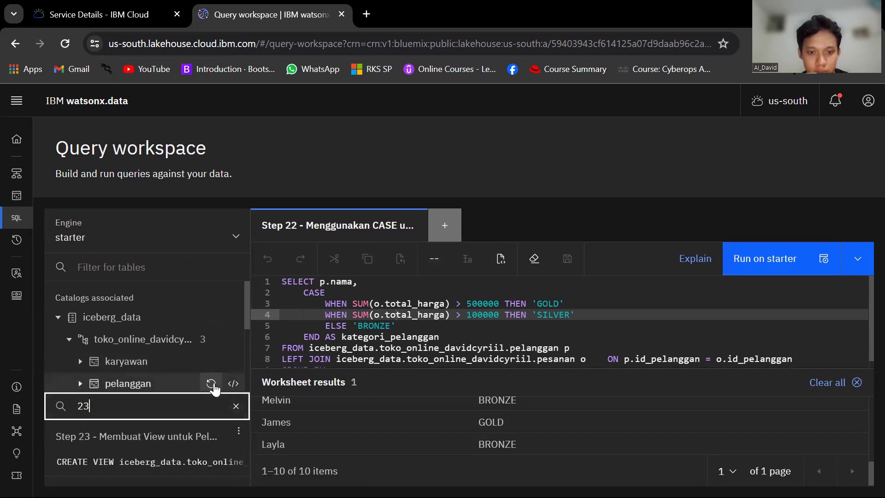
pyautogui.click(177, 437)
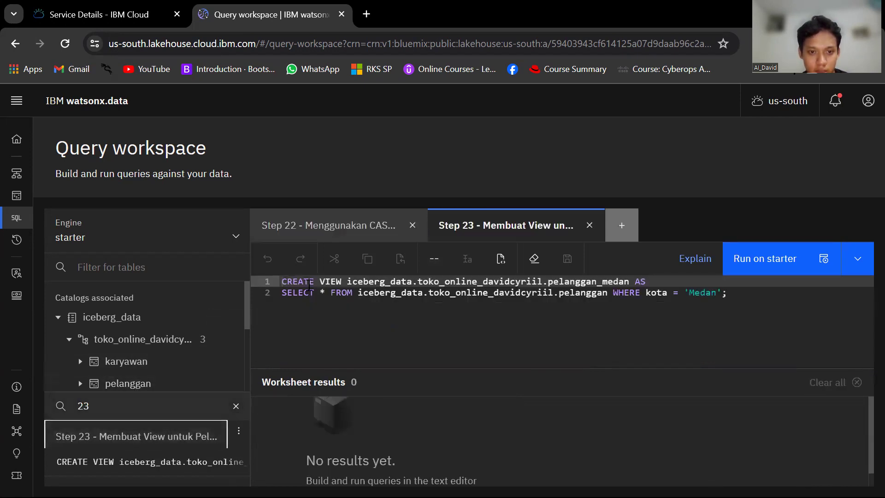
pyautogui.click(412, 225)
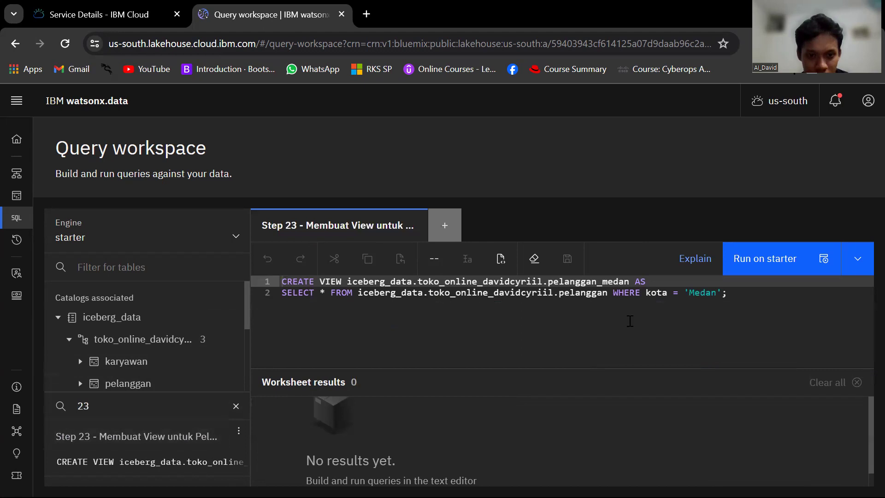
# Review and run the Step 23 statement on starter to create the pelanggan_medan view for kota = 'Medan', and refresh the schema's table list
pyautogui.click(652, 339)
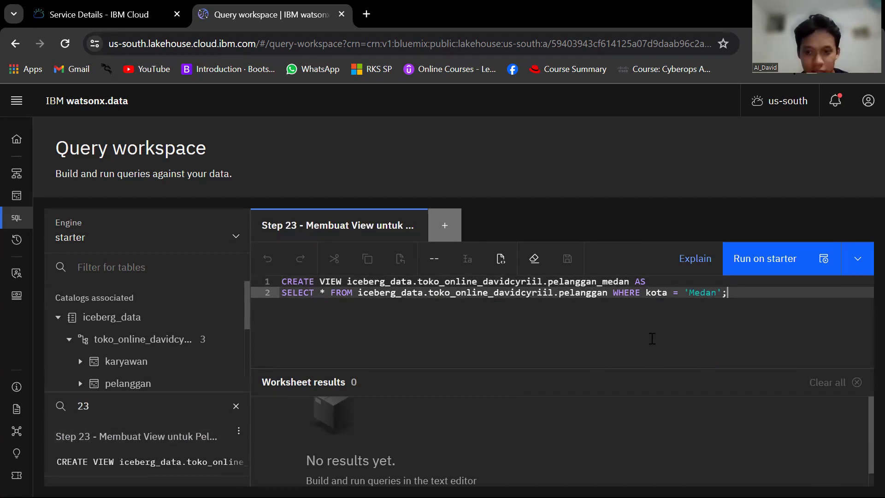
pyautogui.scroll(-1, 248, 325)
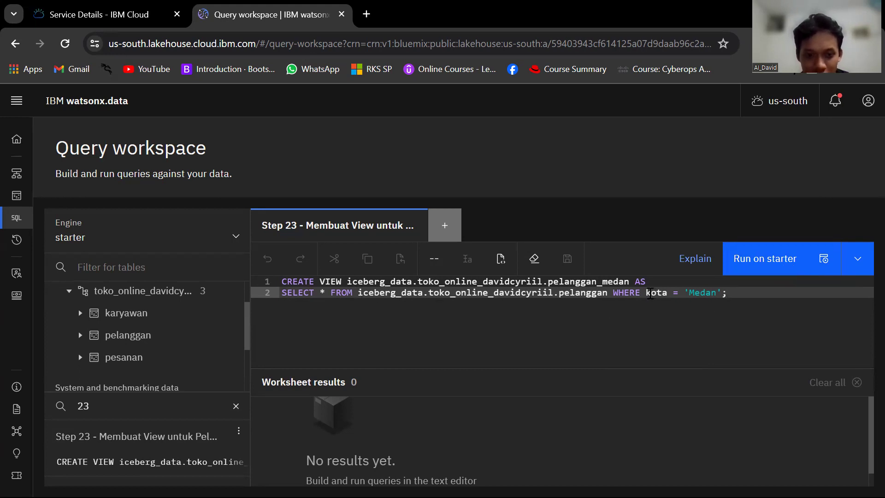
pyautogui.moveTo(646, 293); pyautogui.dragTo(772, 317)
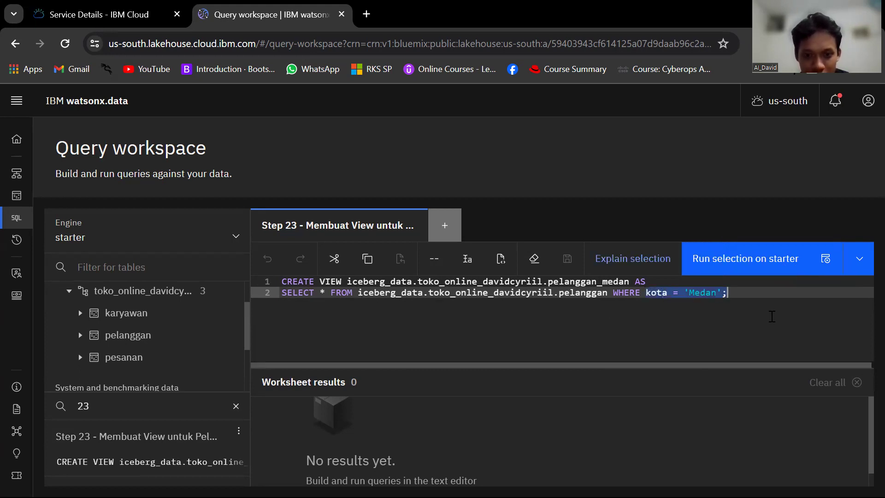
pyautogui.click(772, 317)
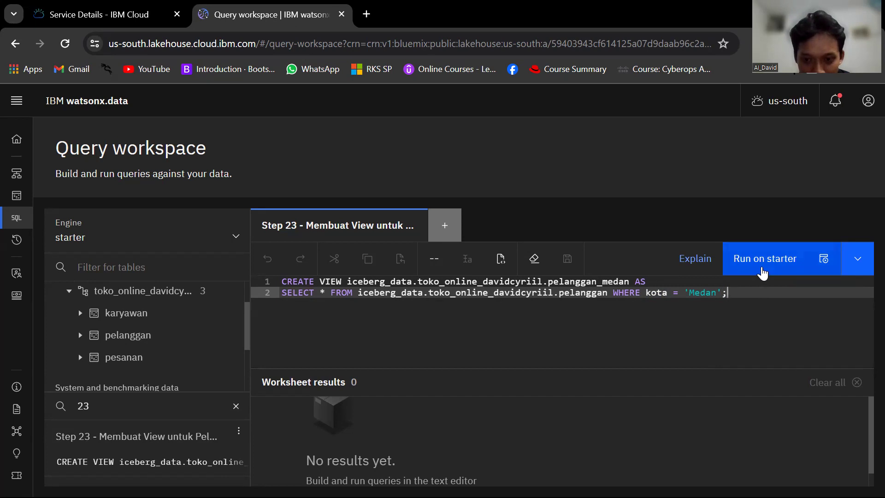
pyautogui.click(761, 270)
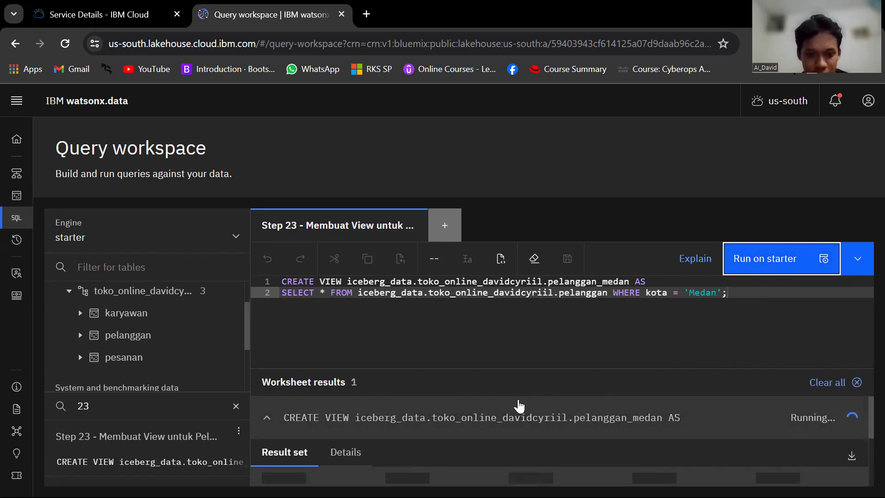
pyautogui.moveTo(864, 426); pyautogui.dragTo(867, 466)
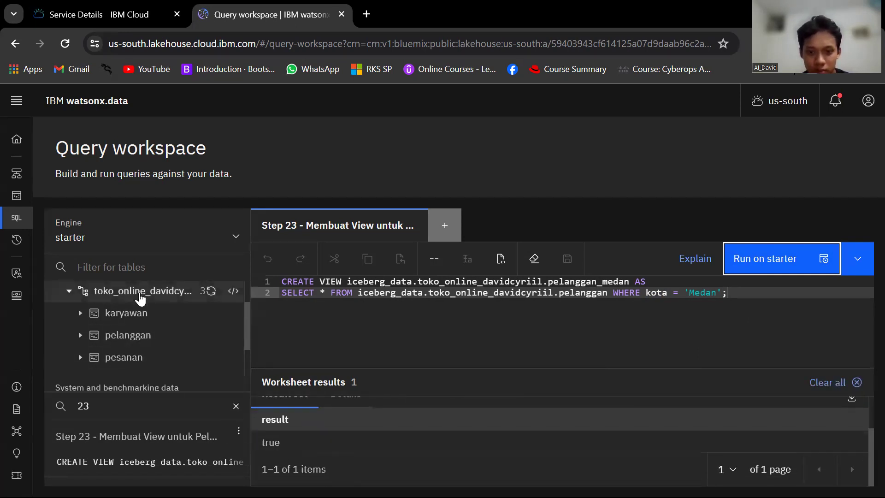
pyautogui.click(211, 292)
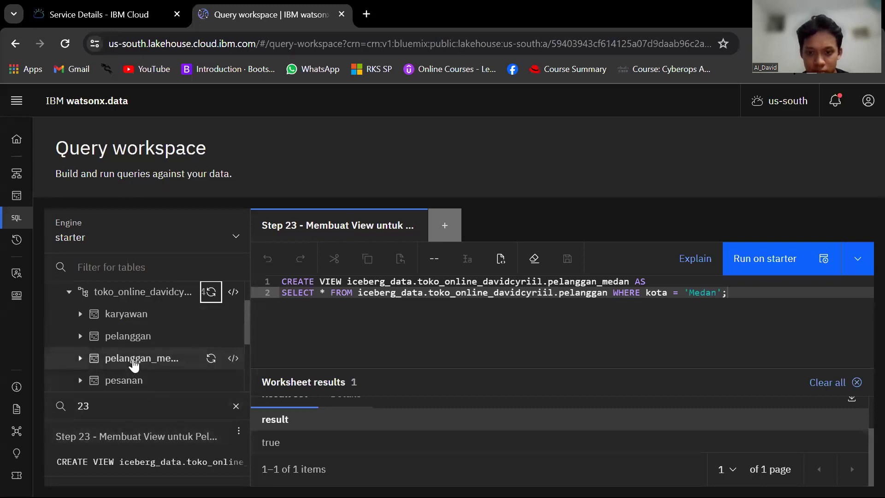
# Search the saved worksheets for "24", open the Step 24 customer deletion worksheet and close the Step 23 worksheet
pyautogui.click(142, 401)
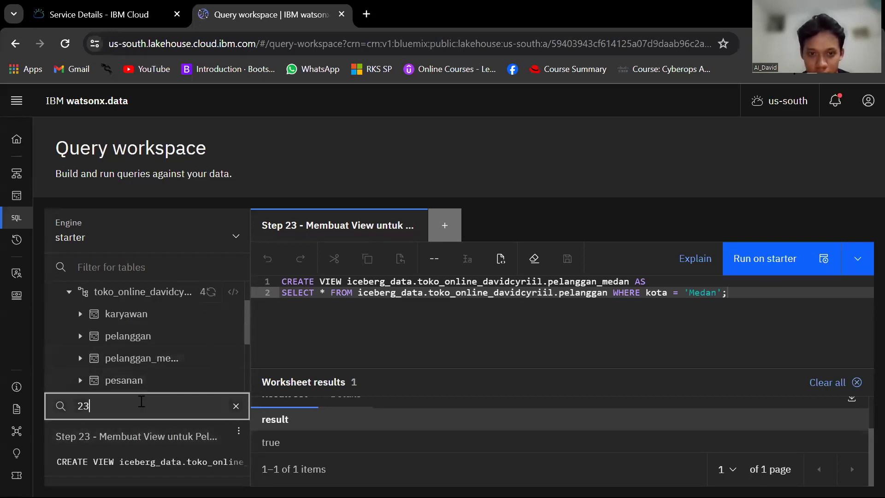
pyautogui.press('BackSpace')
pyautogui.write('4')
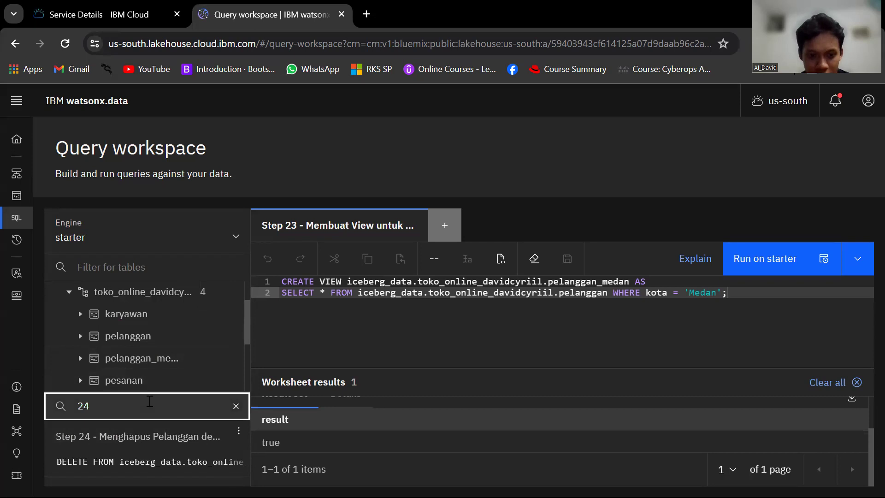
pyautogui.click(174, 437)
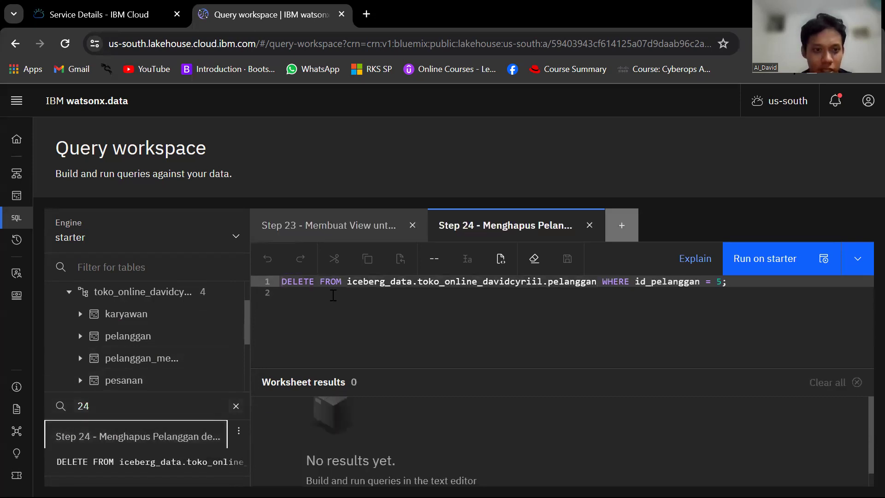
pyautogui.click(411, 225)
# Run the Step 24 DELETE statement on starter to remove one pelanggan row by id_pelanggan, and view its result set
pyautogui.click(401, 291)
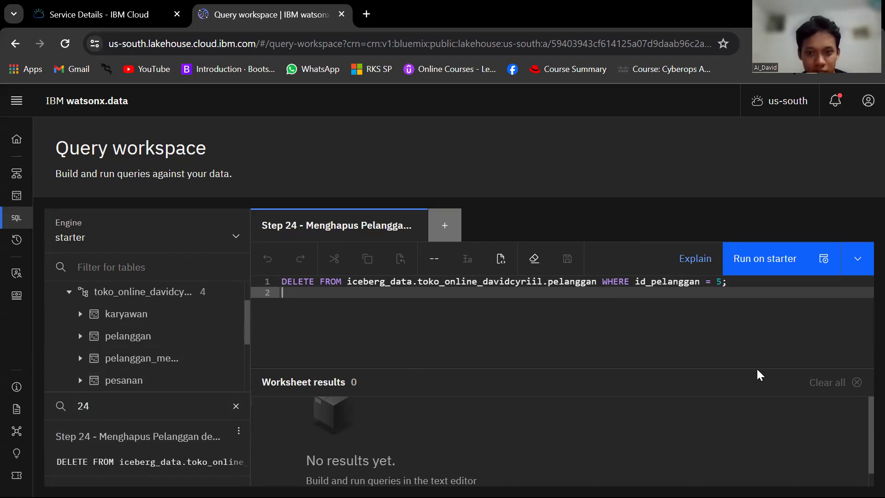
pyautogui.click(764, 272)
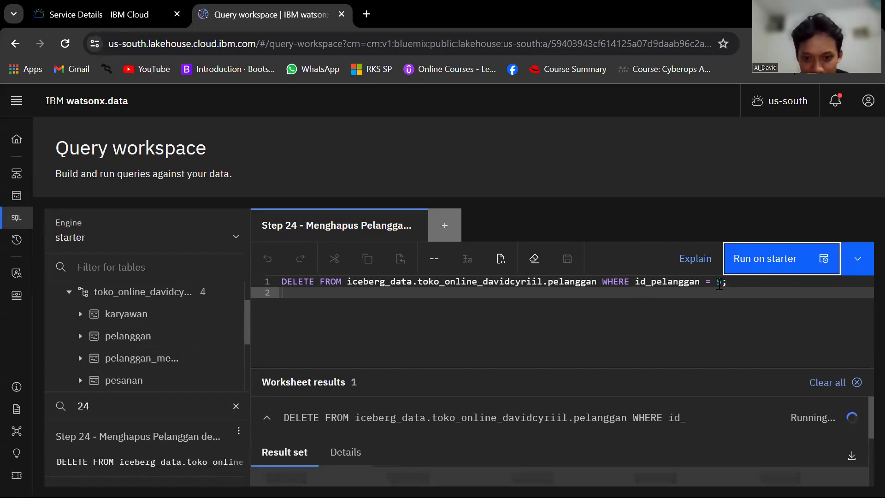
pyautogui.moveTo(869, 416); pyautogui.dragTo(868, 451)
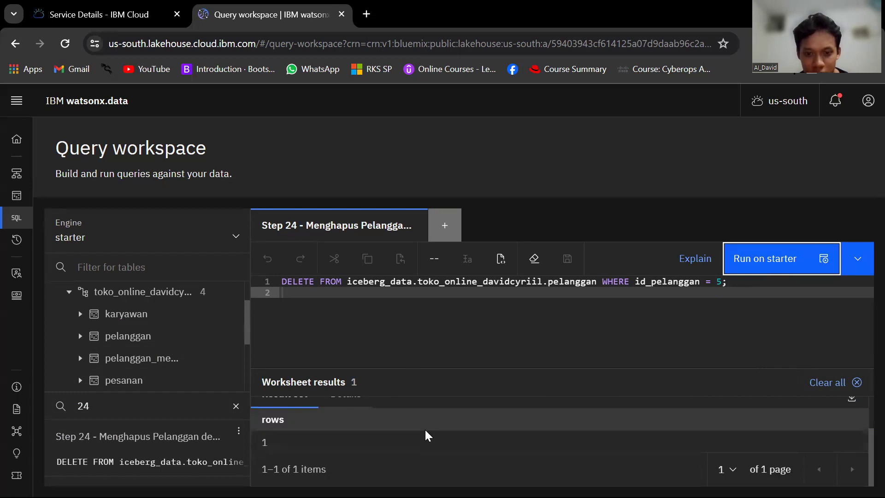
pyautogui.click(286, 452)
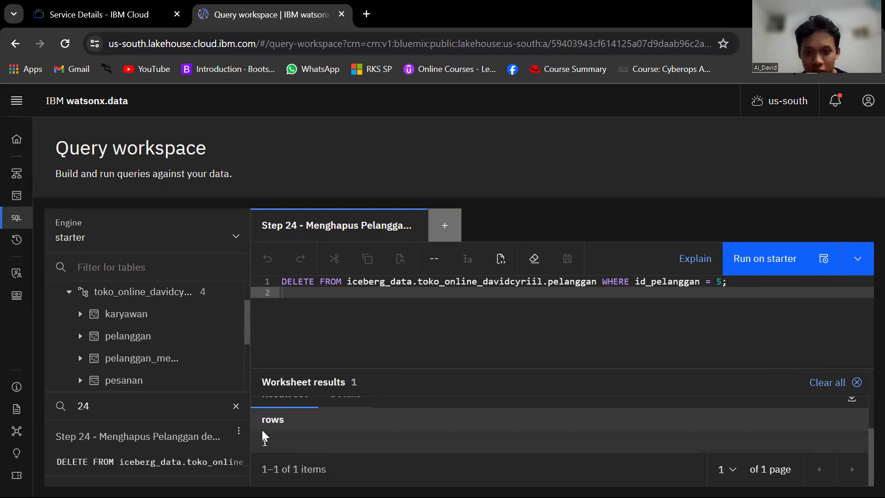
pyautogui.scroll(2, 276, 429)
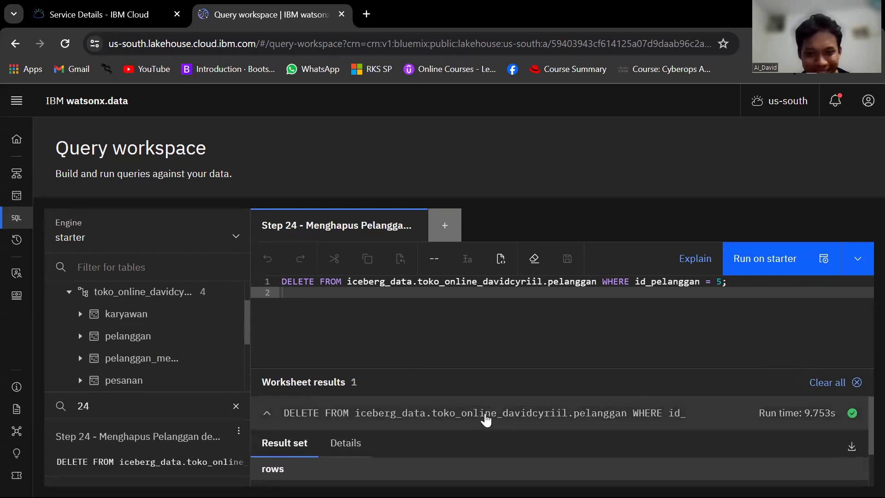
pyautogui.scroll(-2, 359, 417)
# Replace the Step 24 worksheet with Step 25 - Menghapus Data Pesanan and run its DELETE by id_pesanan on starter
pyautogui.click(122, 403)
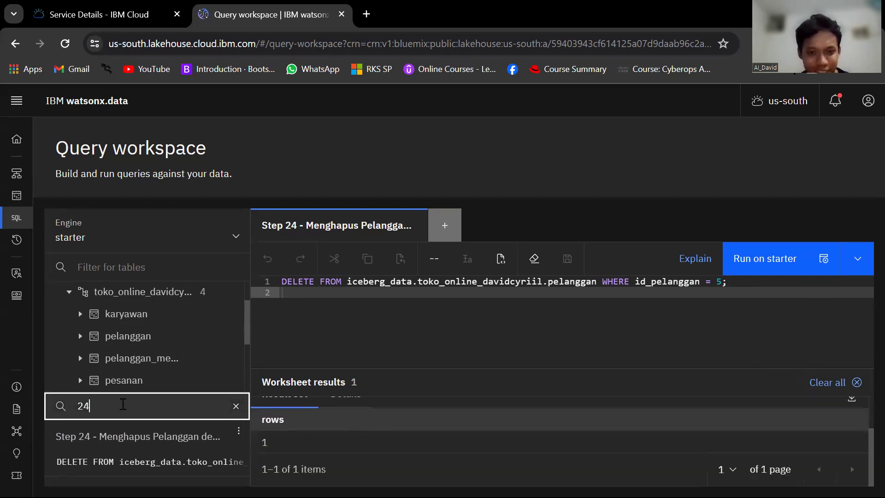
pyautogui.press('BackSpace')
pyautogui.write('5')
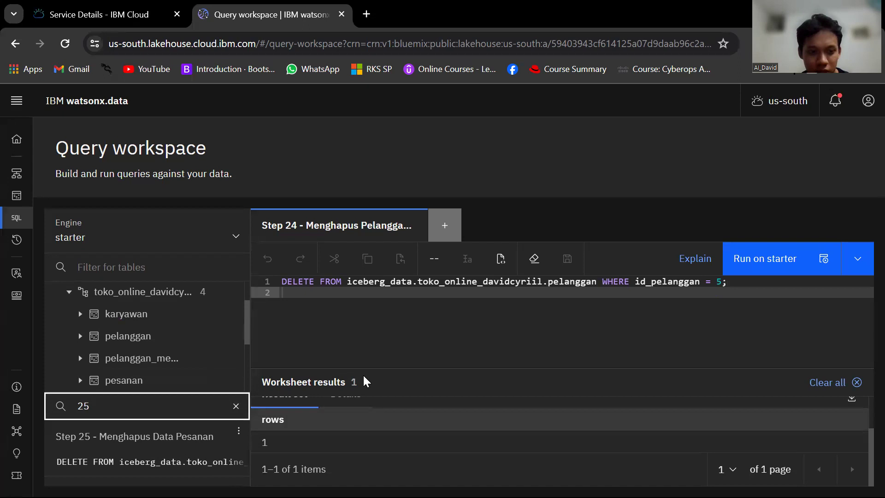
pyautogui.click(159, 438)
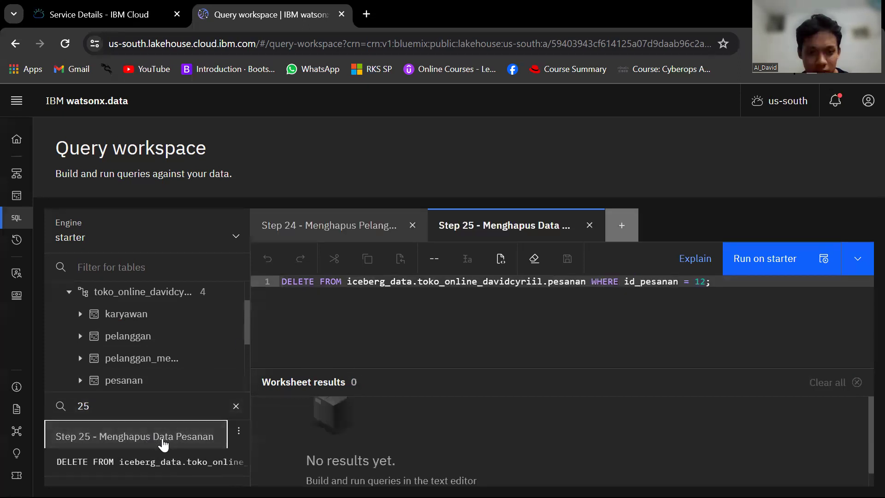
pyautogui.click(412, 225)
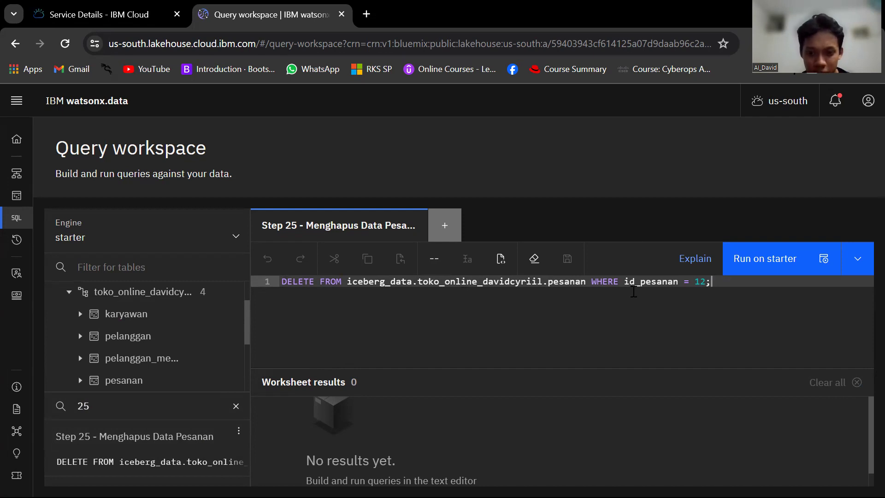
pyautogui.click(752, 269)
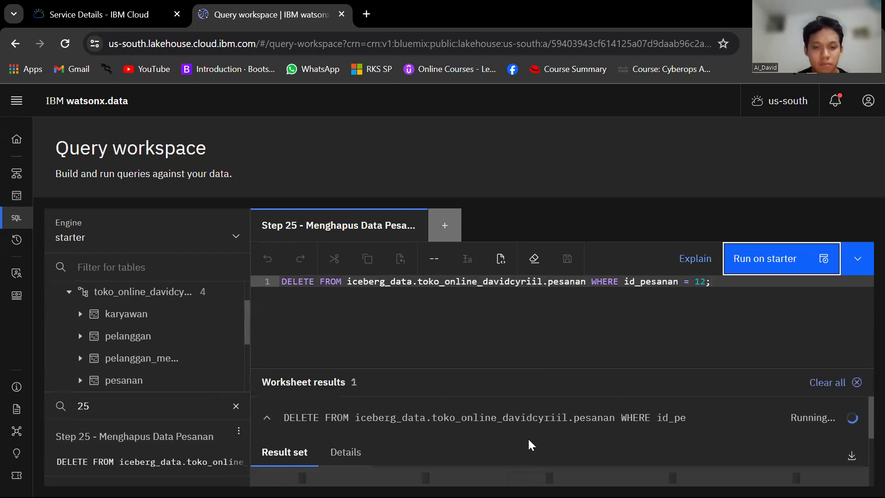
pyautogui.scroll(-2, 528, 440)
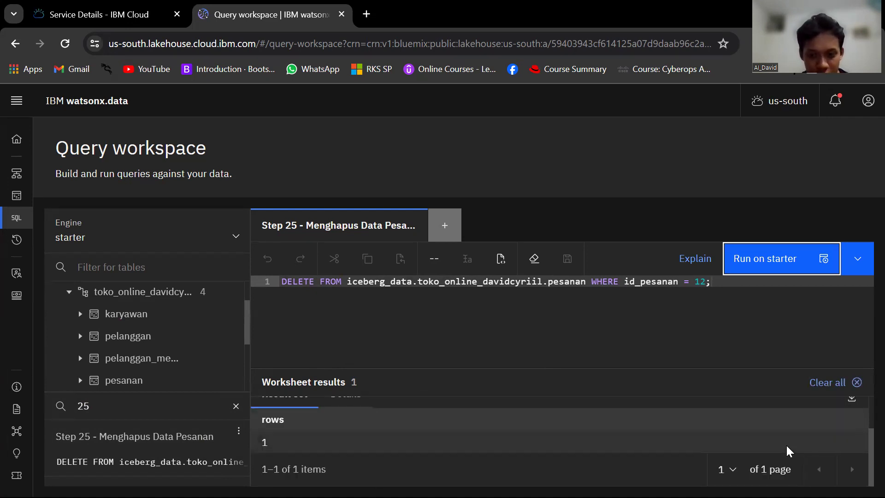
# Search the saved worksheets for "26", open the Step 26 worksheet and close the Step 25 worksheet
pyautogui.click(135, 416)
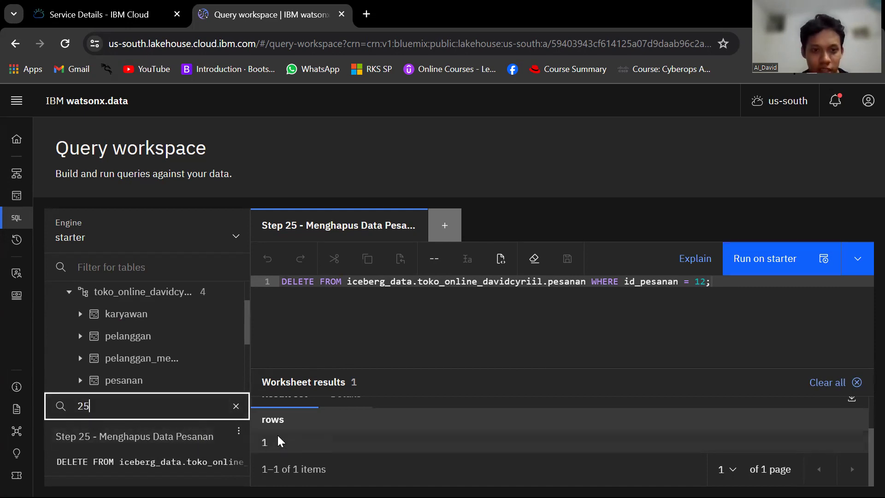
pyautogui.press('BackSpace')
pyautogui.write('6')
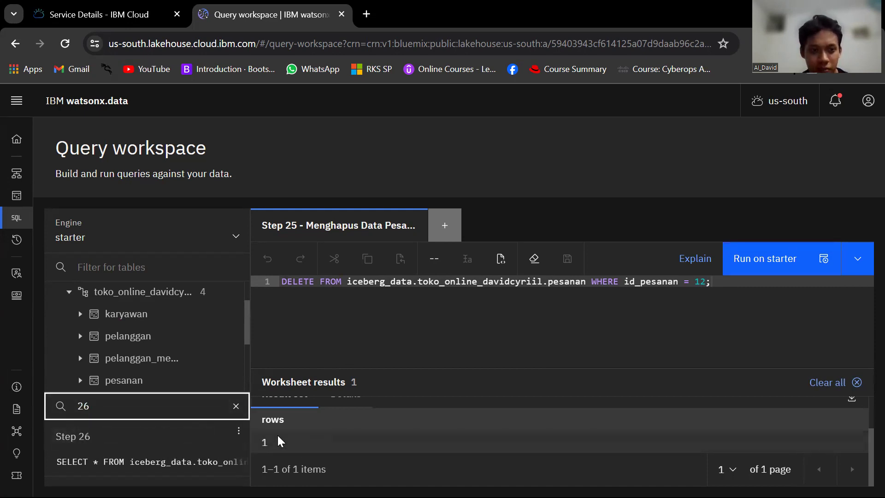
pyautogui.click(158, 437)
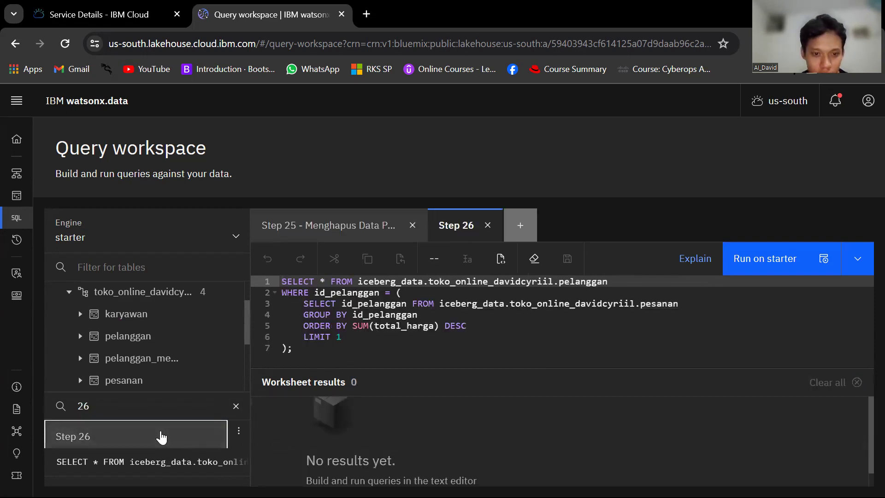
pyautogui.click(412, 226)
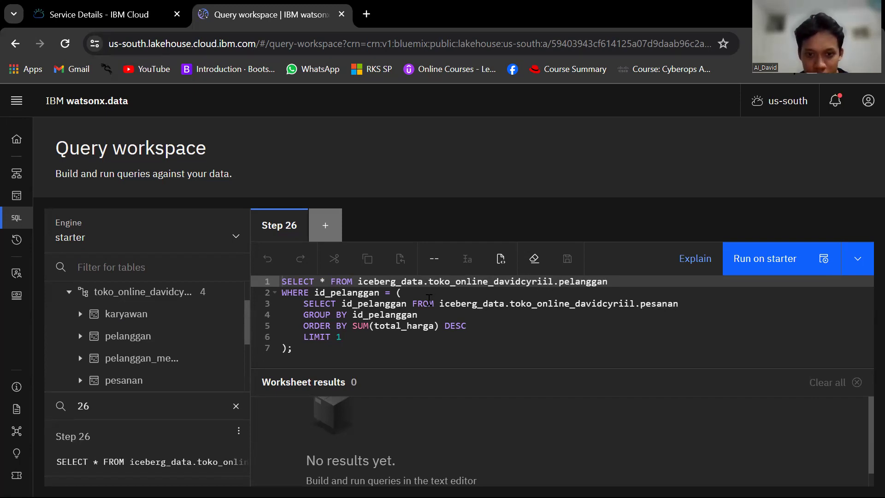
# Run the Step 26 subquery for the customer with the highest SUM(total_harga) on starter and review its ordering clause and result set
pyautogui.click(763, 264)
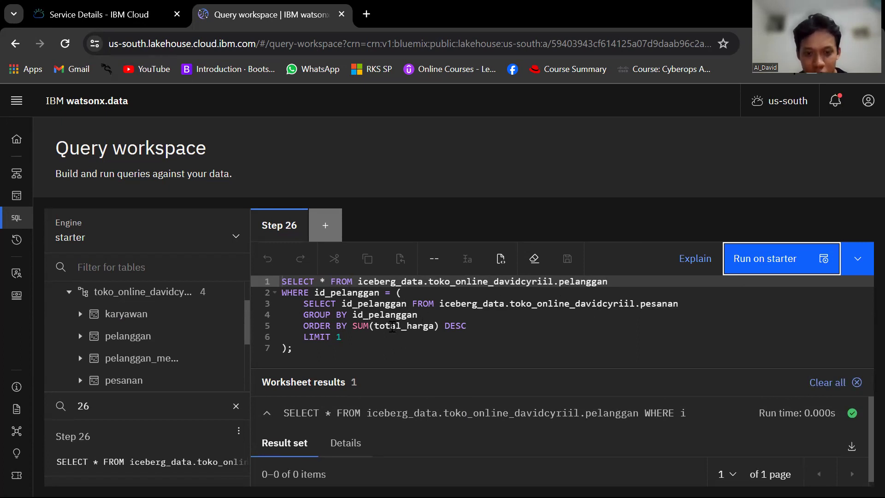
pyautogui.click(342, 325)
pyautogui.moveTo(342, 325); pyautogui.dragTo(445, 325)
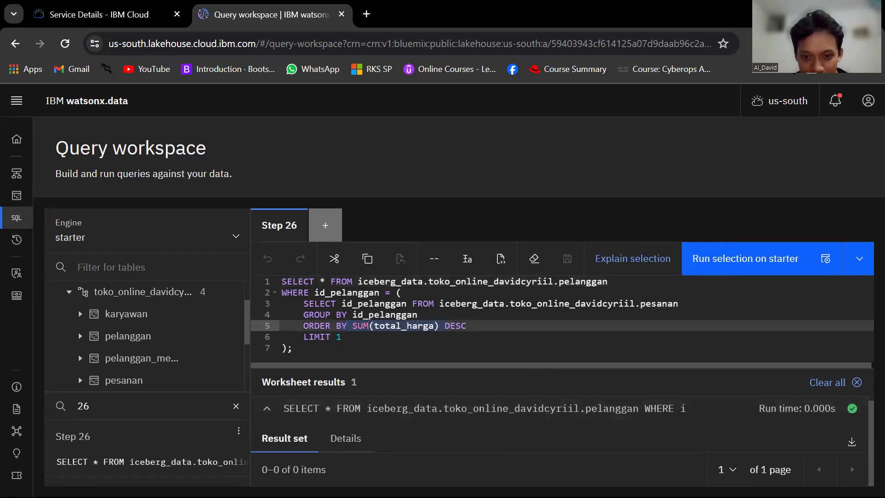
pyautogui.click(465, 348)
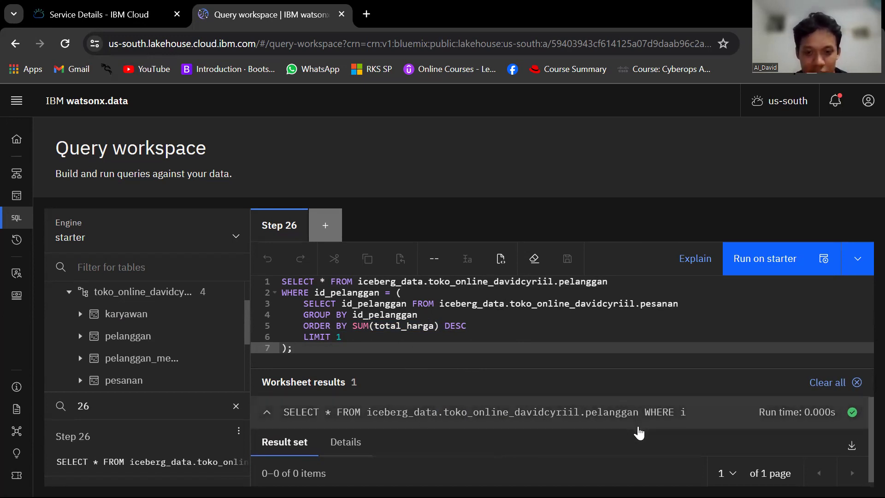
pyautogui.scroll(-1, 631, 443)
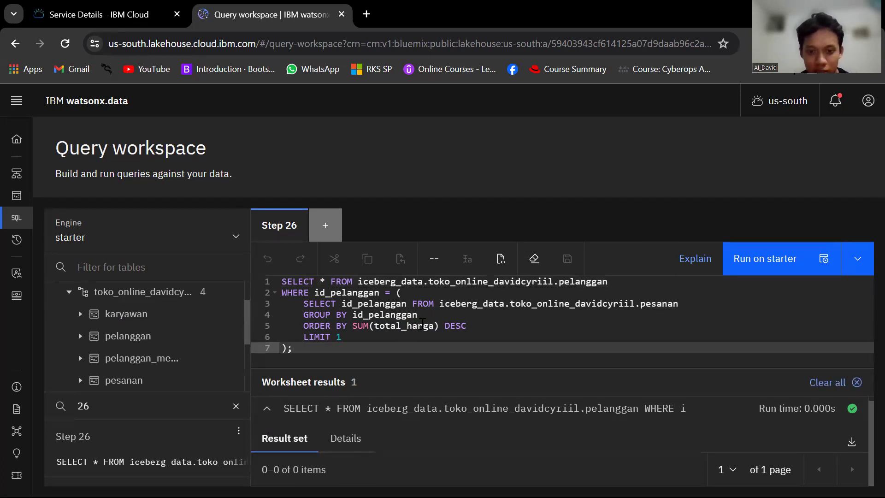
# Search the saved worksheets for "27", open the Step 27 math function worksheet and close the Step 26 worksheet
pyautogui.click(153, 412)
pyautogui.press('BackSpace')
pyautogui.write('7')
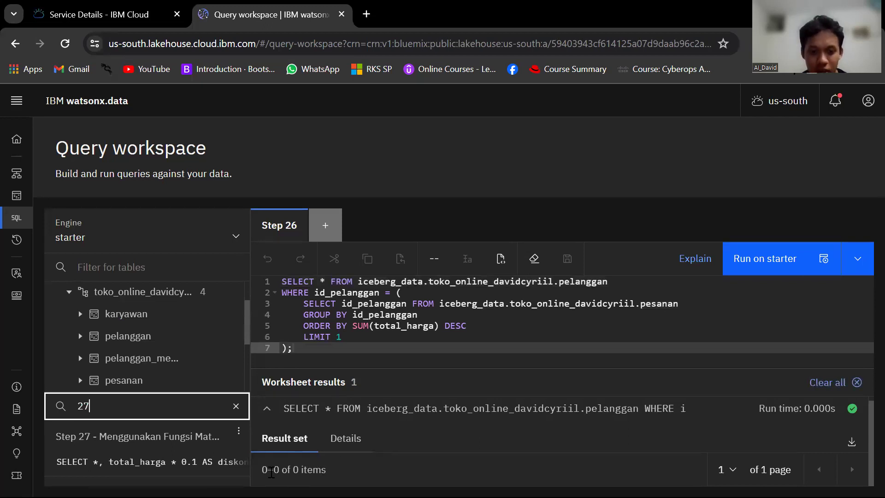
pyautogui.click(181, 437)
pyautogui.click(413, 317)
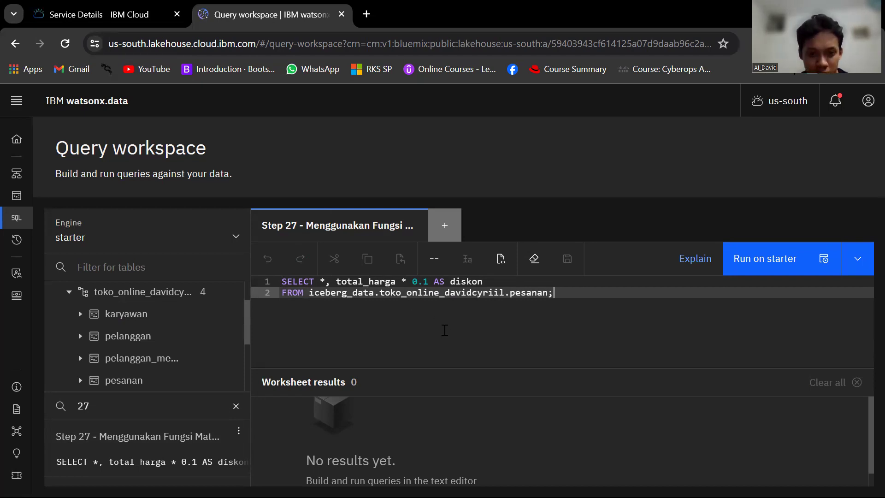
# Switch to MINI_PROJECT[1].pdf, read the Step 27 discount calculation instructions on page 16, and return to the query workspace
pyautogui.hotkey('alt', 'Tab')
pyautogui.scroll(-10, 450, 333)
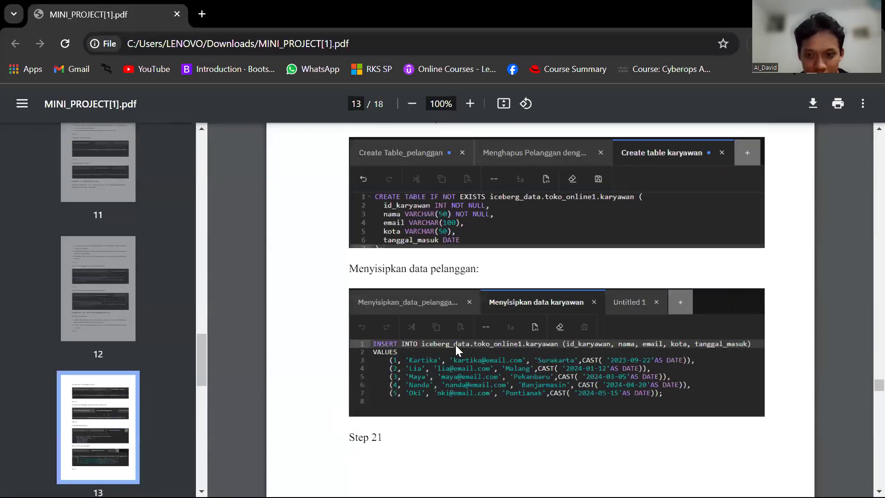
pyautogui.scroll(-20, 455, 345)
pyautogui.scroll(-5, 458, 350)
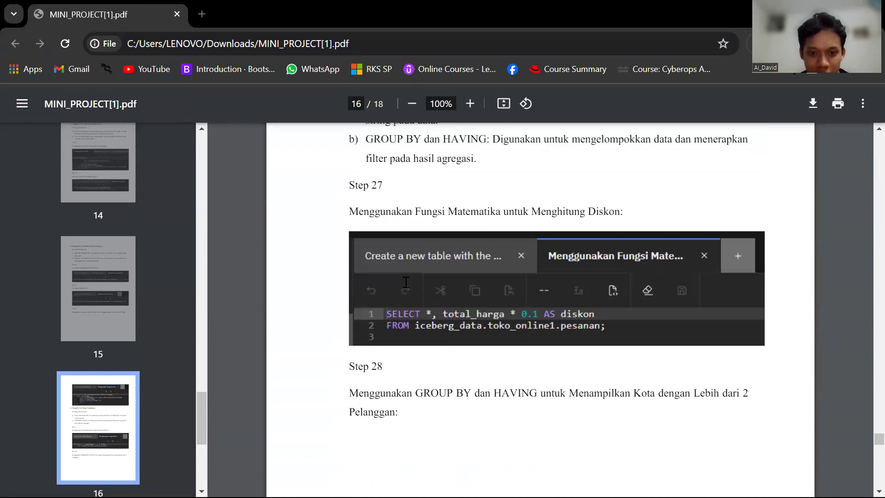
pyautogui.hotkey('alt', 'Tab')
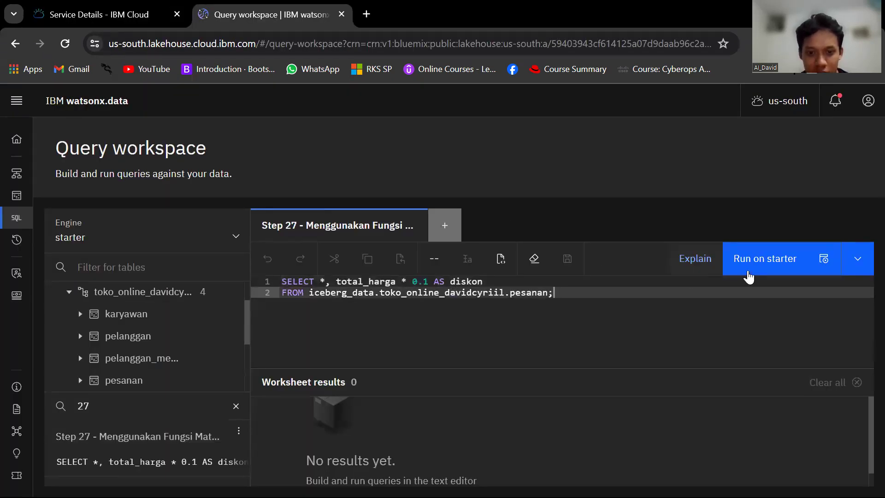
# Run the Step 27 query calculating total_harga * 0.1 AS diskon on starter and review the diskon column down to the last row
pyautogui.click(762, 266)
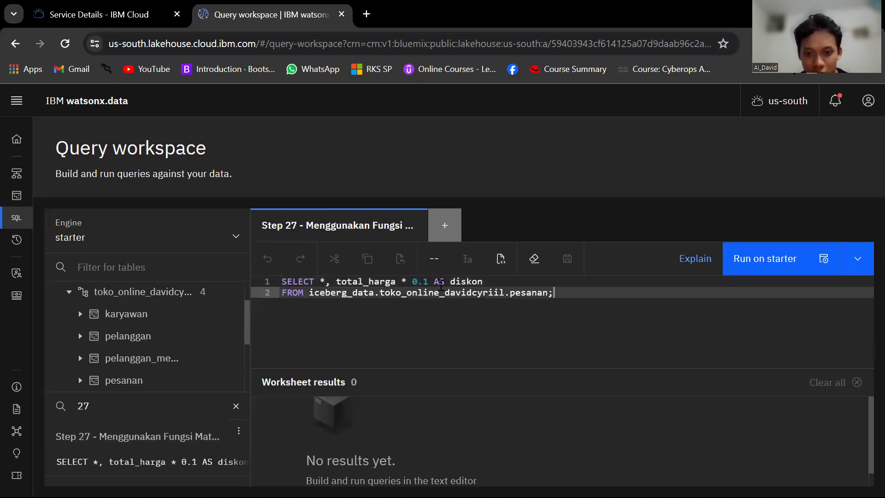
pyautogui.click(771, 267)
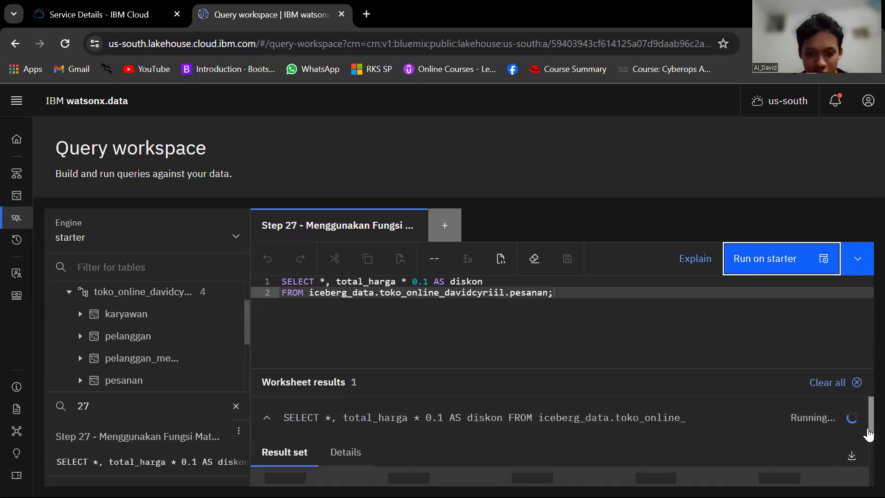
pyautogui.scroll(-2, 868, 447)
pyautogui.scroll(1, 868, 460)
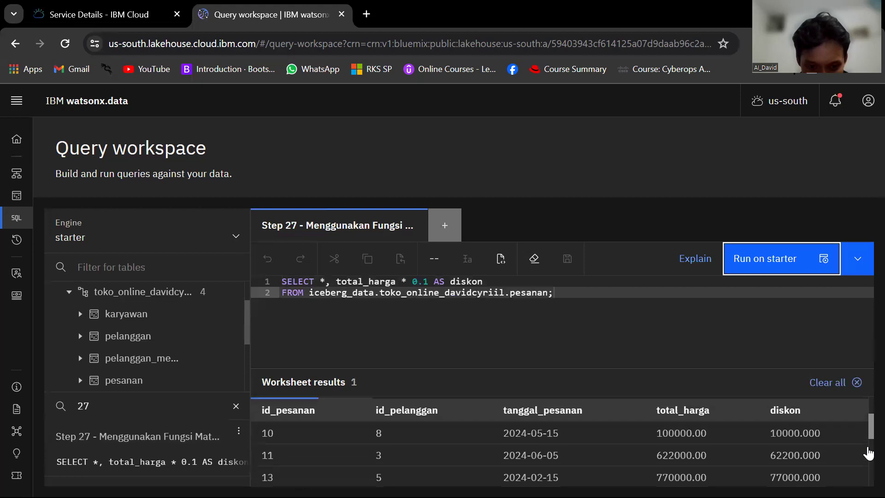
pyautogui.moveTo(656, 433); pyautogui.dragTo(809, 436)
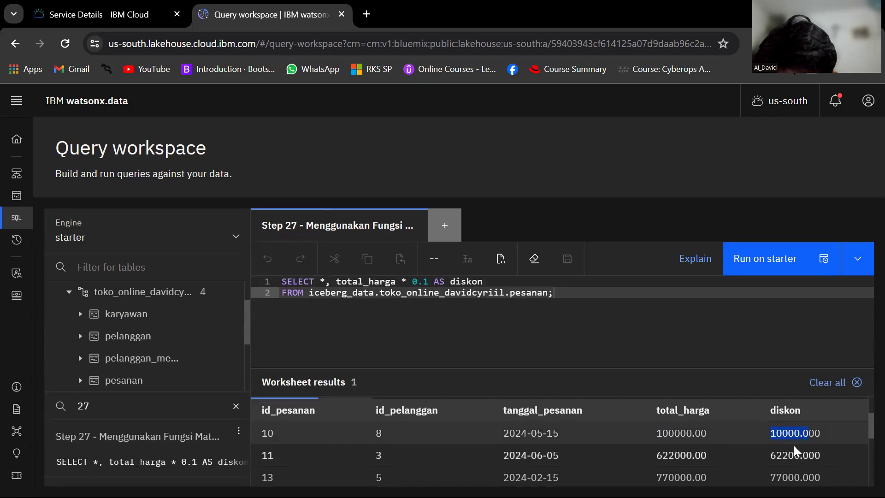
pyautogui.click(770, 455)
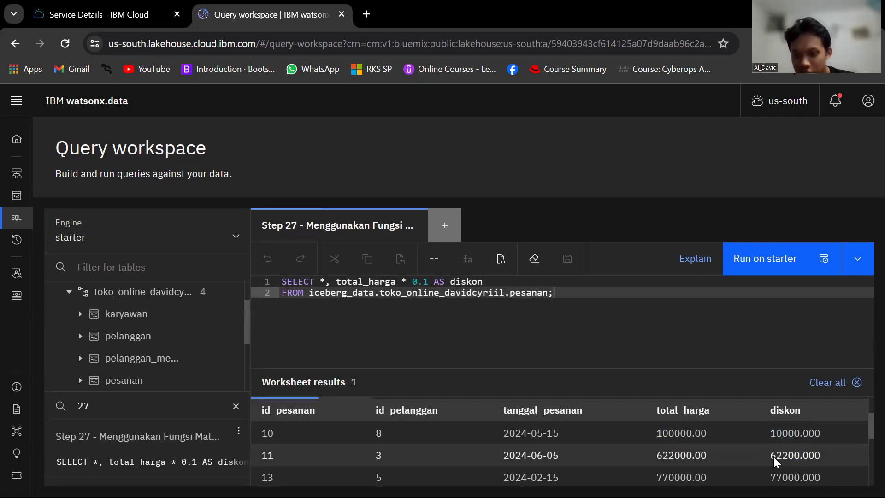
pyautogui.click(862, 425)
pyautogui.moveTo(869, 433); pyautogui.dragTo(868, 482)
pyautogui.moveTo(770, 445); pyautogui.dragTo(786, 449)
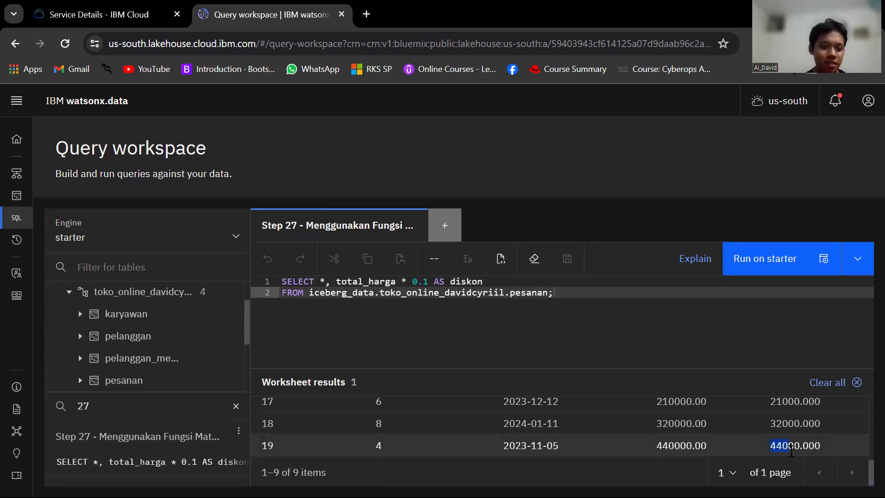
pyautogui.scroll(5, 786, 449)
# Search the saved worksheets for "28", open the Step 28 GROUP BY worksheet and close the Step 27 worksheet
pyautogui.click(157, 417)
pyautogui.press('BackSpace')
pyautogui.write('8')
pyautogui.click(97, 436)
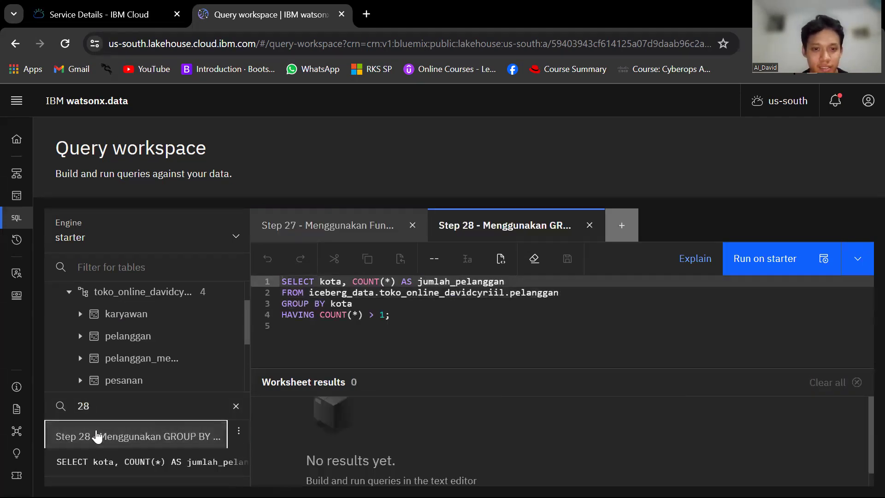
pyautogui.click(412, 225)
# Run the Step 28 query grouping pelanggan by kota with HAVING COUNT(*) > 1 on starter and bring its result set into view
pyautogui.click(424, 293)
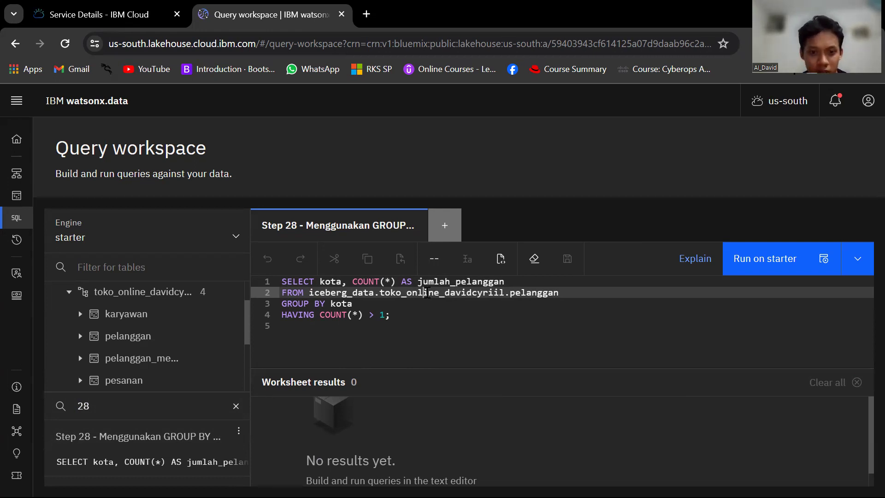
pyautogui.click(766, 263)
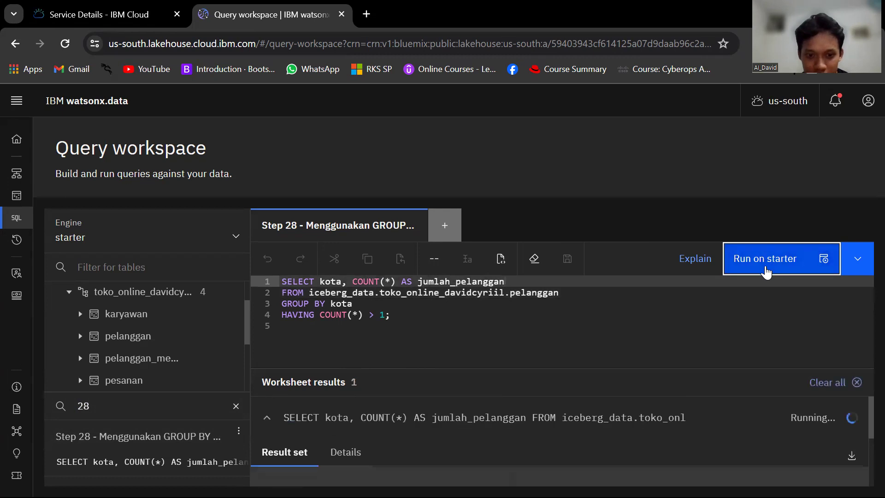
pyautogui.scroll(-3, 572, 417)
pyautogui.moveTo(869, 447); pyautogui.dragTo(868, 436)
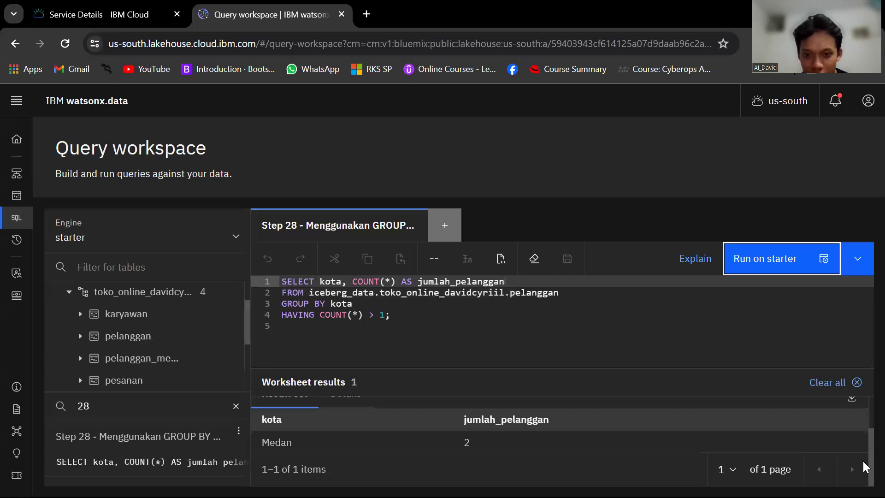
pyautogui.scroll(1, 868, 457)
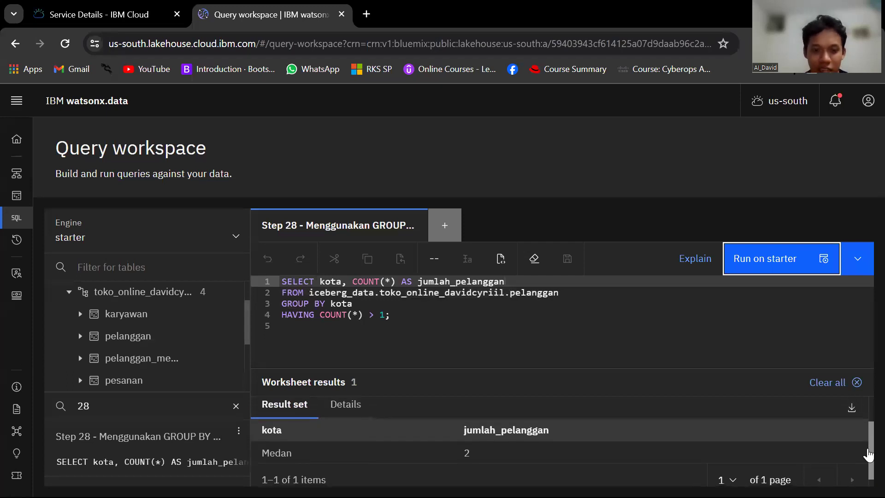
pyautogui.scroll(-1, 868, 457)
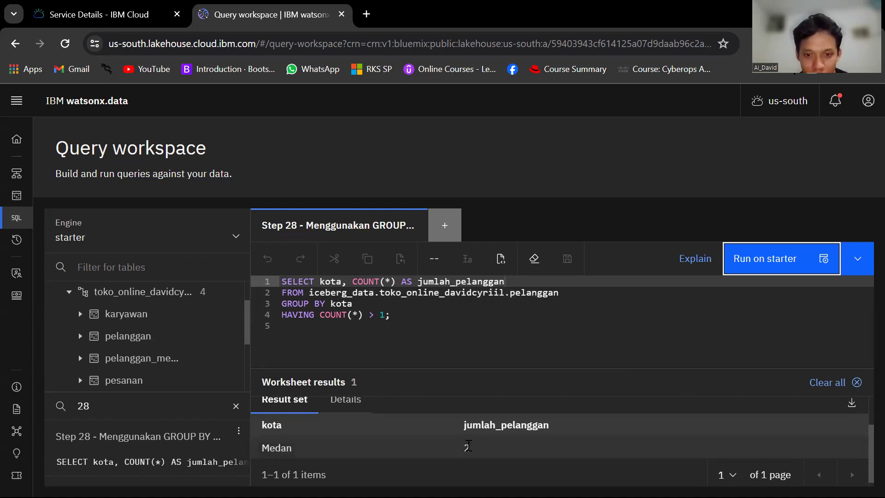
# Examine the kota and jumlah_pelanggan values in the Step 28 result set against the HAVING condition
pyautogui.moveTo(262, 422); pyautogui.dragTo(480, 439)
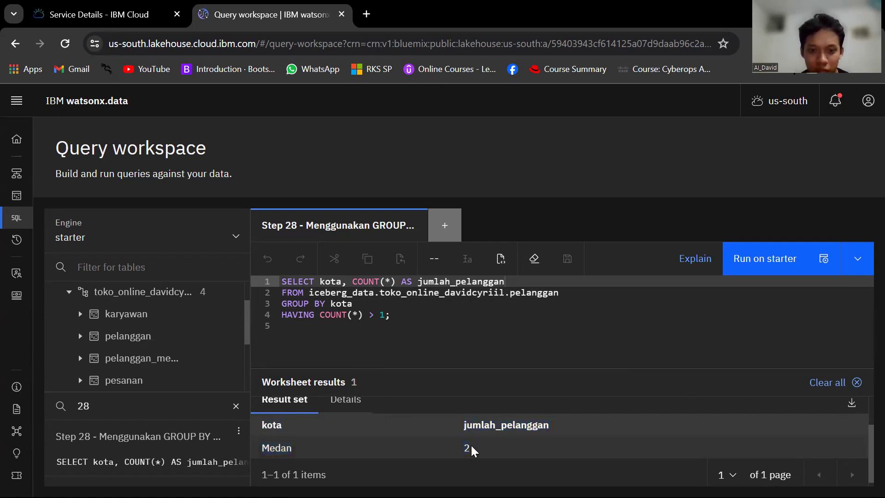
pyautogui.click(463, 415)
pyautogui.moveTo(463, 413); pyautogui.dragTo(472, 439)
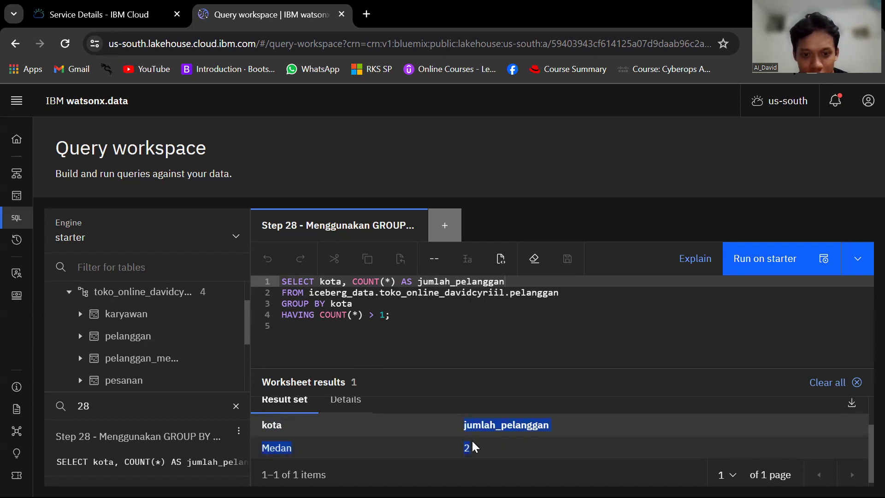
pyautogui.click(498, 358)
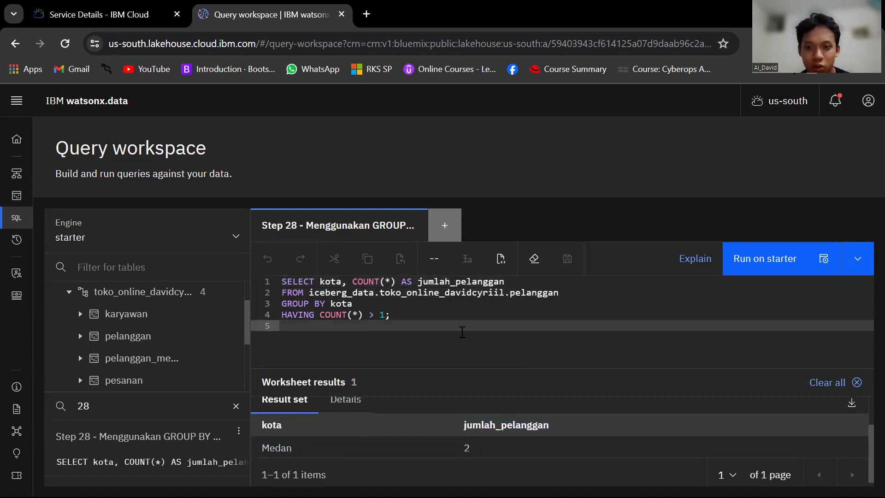
pyautogui.doubleClick(466, 447)
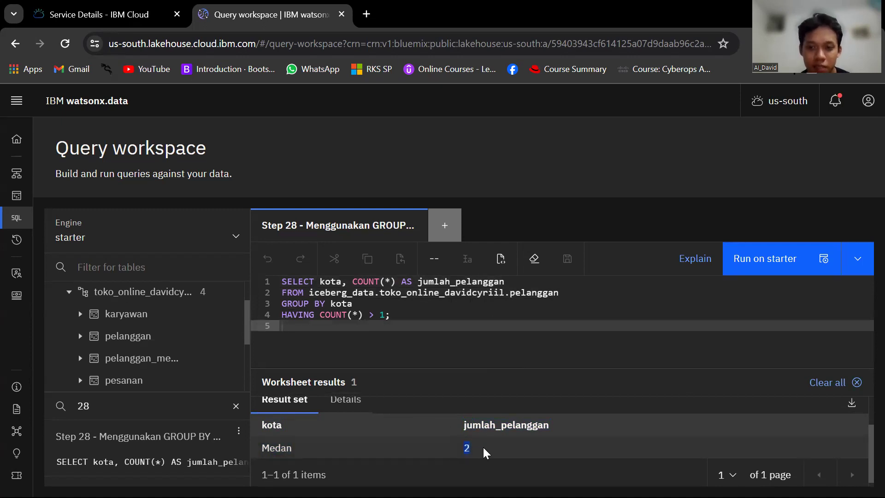
pyautogui.moveTo(483, 447); pyautogui.dragTo(472, 414)
pyautogui.scroll(1, 310, 447)
pyautogui.scroll(-1, 310, 447)
pyautogui.scroll(1, 310, 447)
pyautogui.scroll(-1, 309, 447)
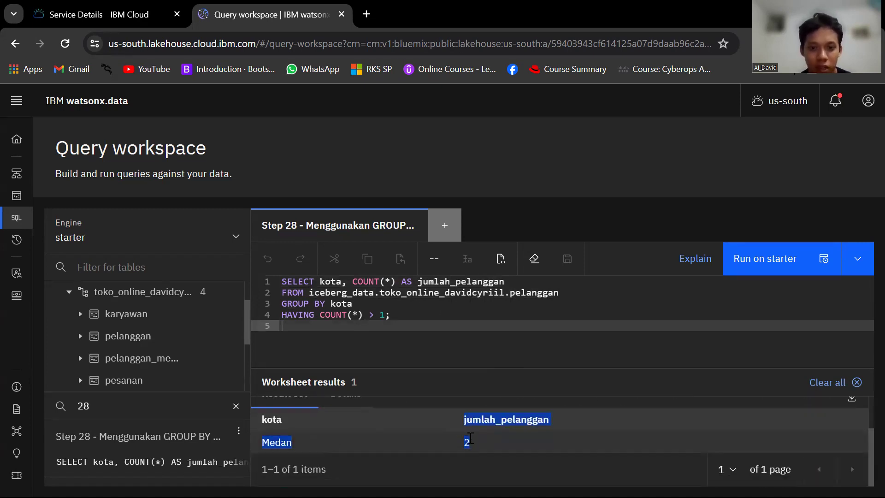
pyautogui.moveTo(469, 438)
pyautogui.mouseDown()
pyautogui.moveTo(461, 421)
pyautogui.moveTo(476, 435)
pyautogui.mouseUp()
pyautogui.click(465, 419)
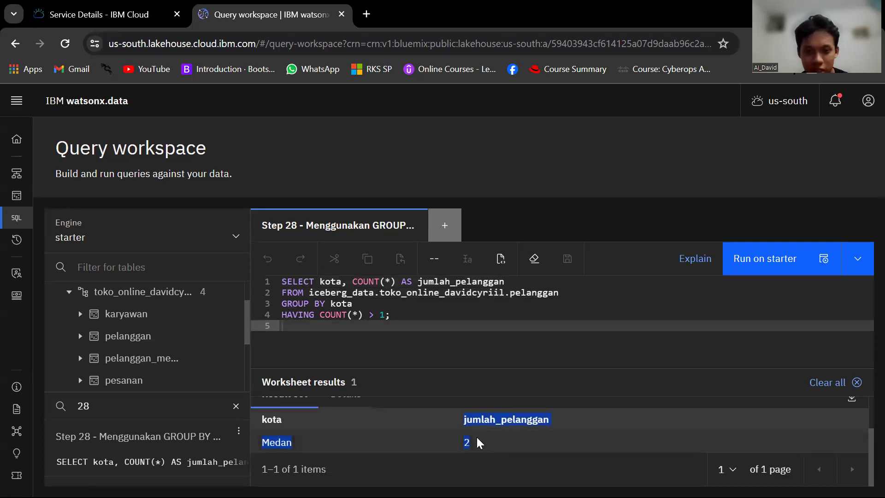
# Search the saved worksheets for "29", open the Step 29 JOIN worksheet and close the Step 28 worksheet
pyautogui.click(188, 410)
pyautogui.press('BackSpace')
pyautogui.write('9')
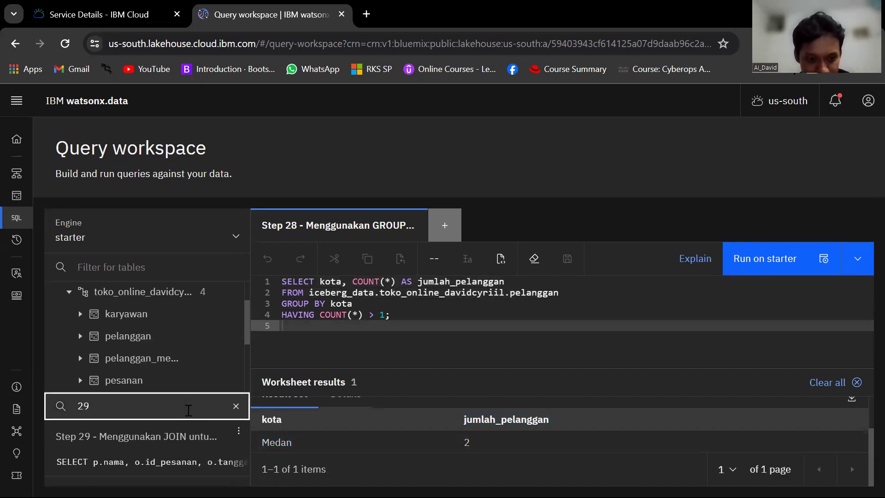
pyautogui.click(186, 444)
pyautogui.click(408, 225)
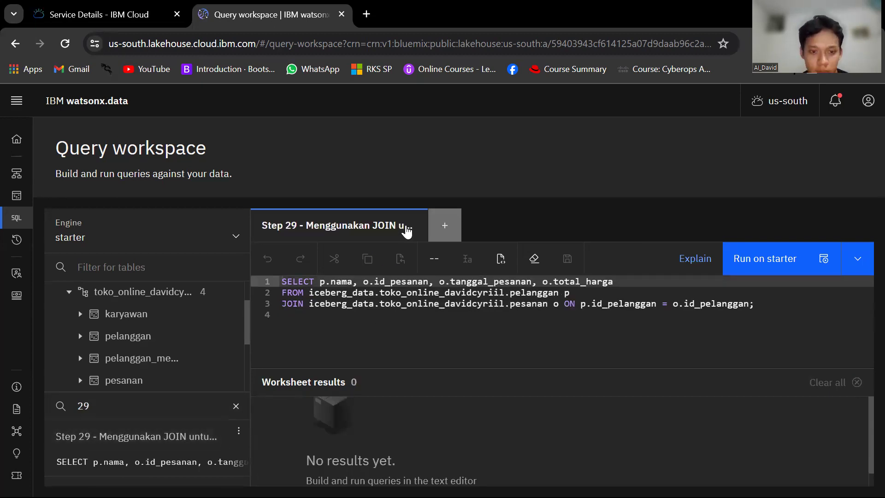
# Run the Step 29 query joining pelanggan and pesanan on id_pelanggan on starter and review the rows of its result set
pyautogui.click(405, 314)
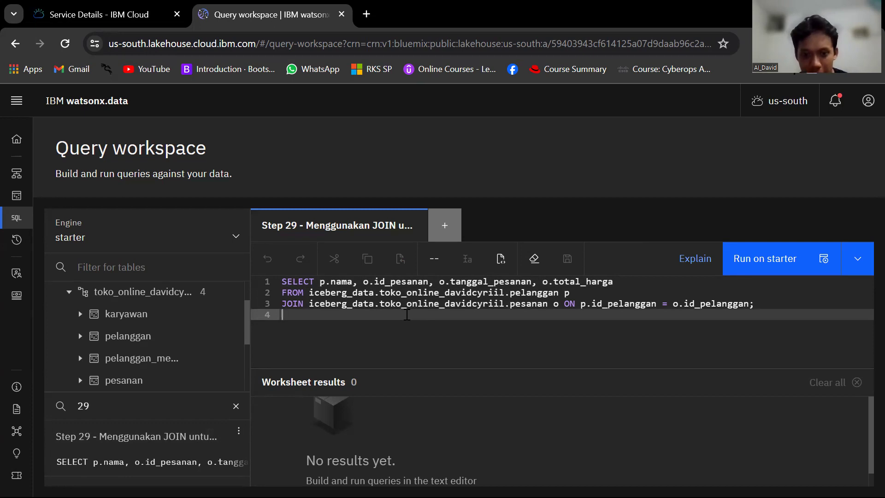
pyautogui.click(763, 276)
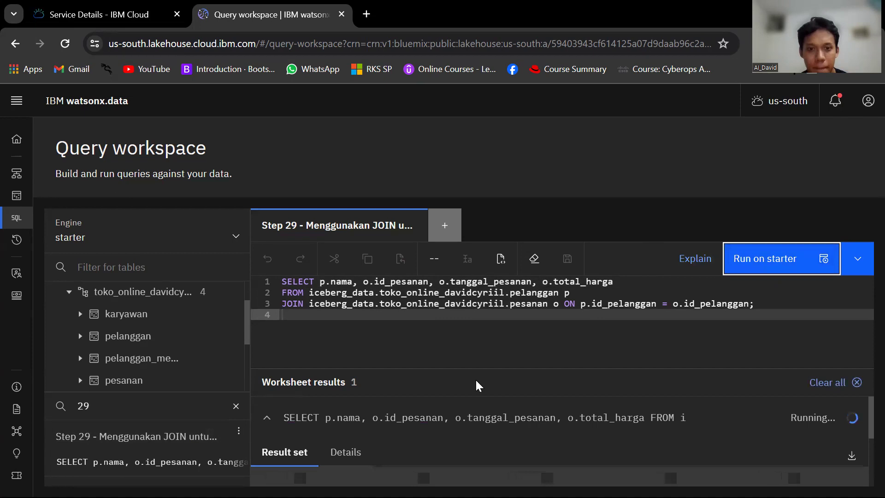
pyautogui.scroll(-1, 868, 428)
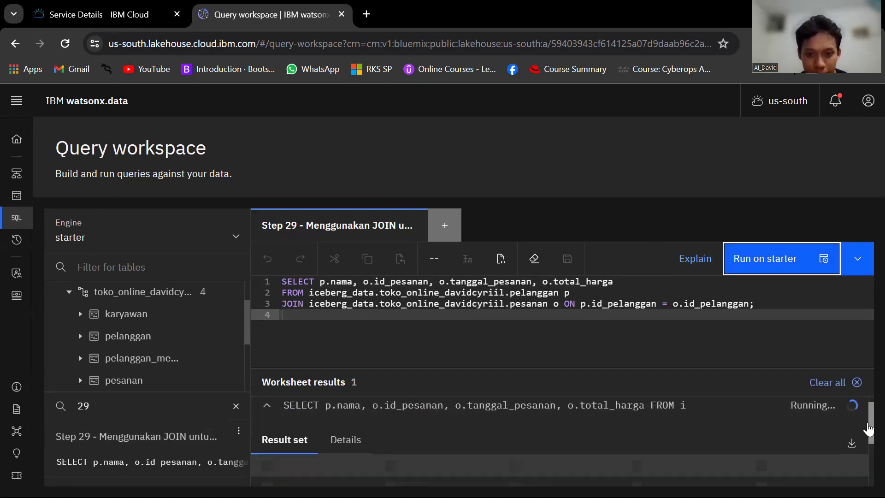
pyautogui.moveTo(868, 429); pyautogui.dragTo(868, 447)
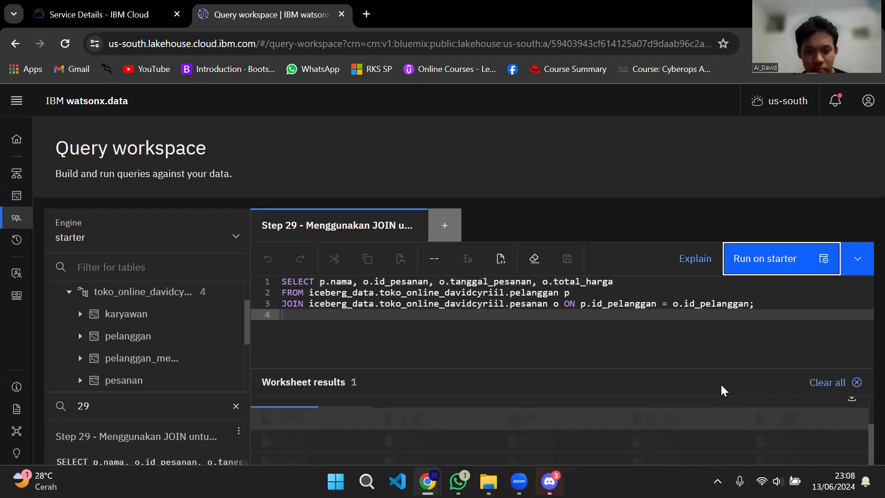
pyautogui.click(605, 339)
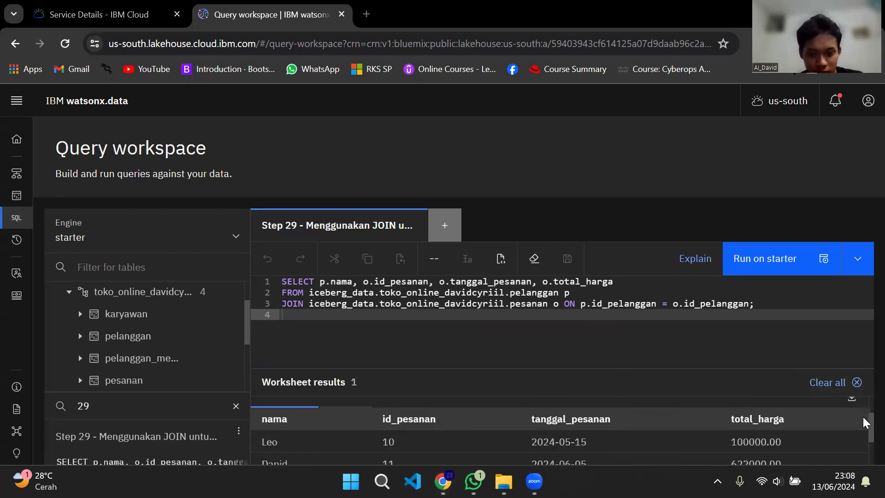
pyautogui.scroll(-1, 868, 433)
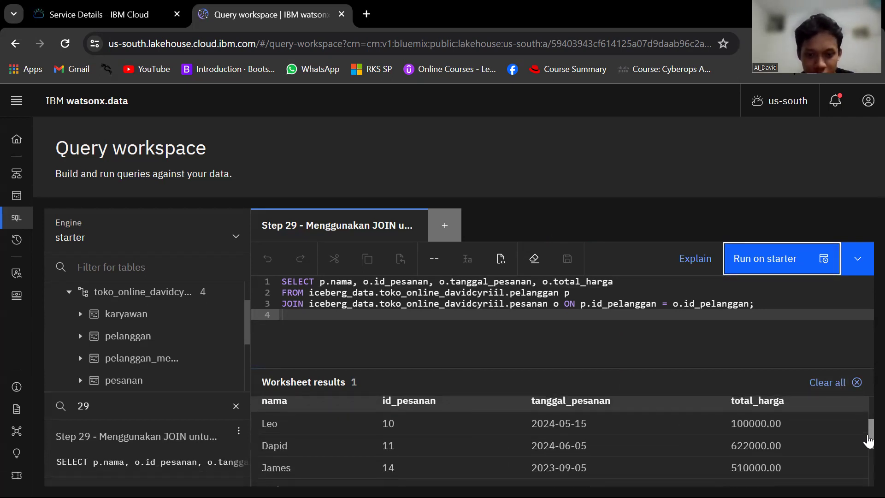
pyautogui.scroll(1, 868, 437)
pyautogui.scroll(-1, 868, 437)
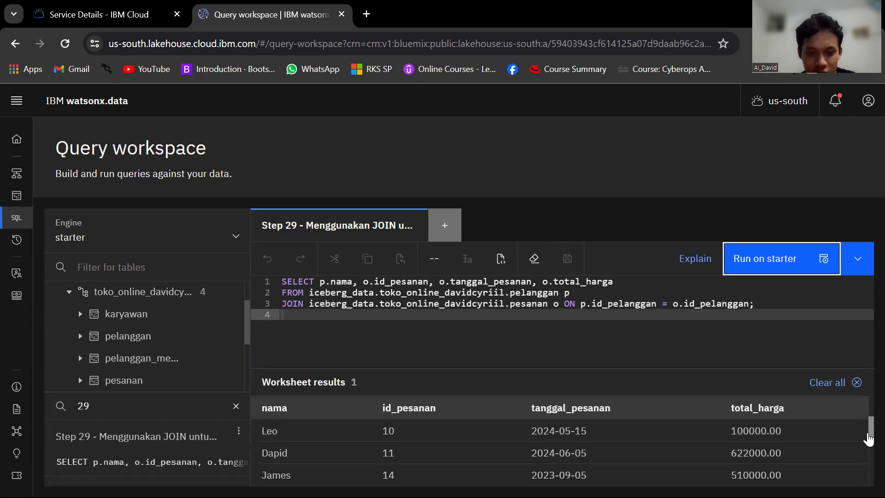
pyautogui.scroll(-3, 868, 438)
# Search the saved worksheets for "30", open the Step 30 aggregate function worksheet and close the Step 29 worksheet
pyautogui.click(86, 409)
pyautogui.moveTo(89, 409); pyautogui.dragTo(82, 411)
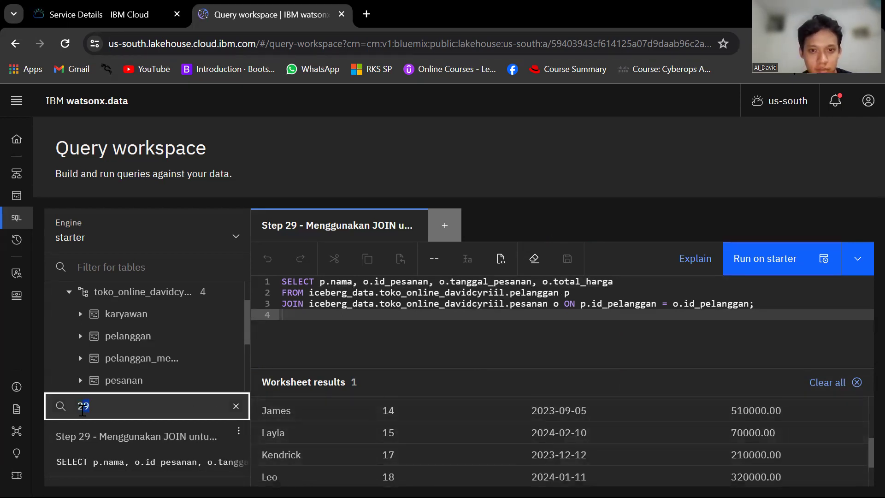
pyautogui.write('30')
pyautogui.click(86, 407)
pyautogui.press('BackSpace')
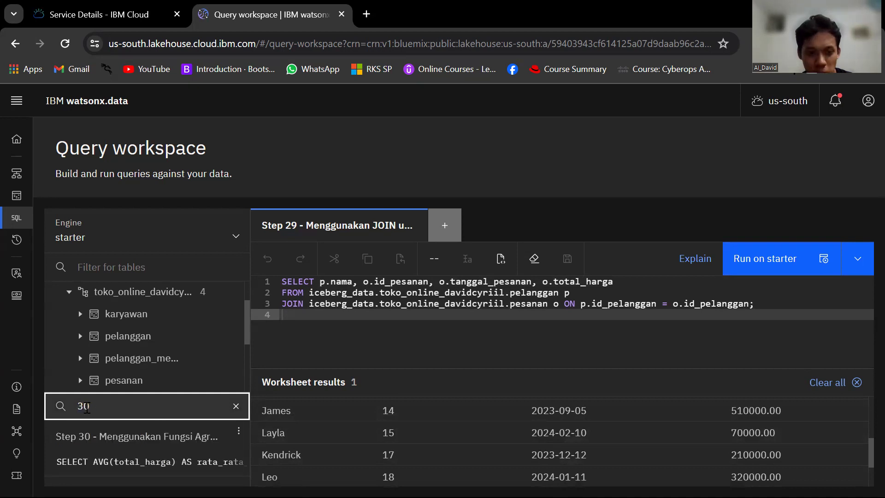
pyautogui.click(166, 433)
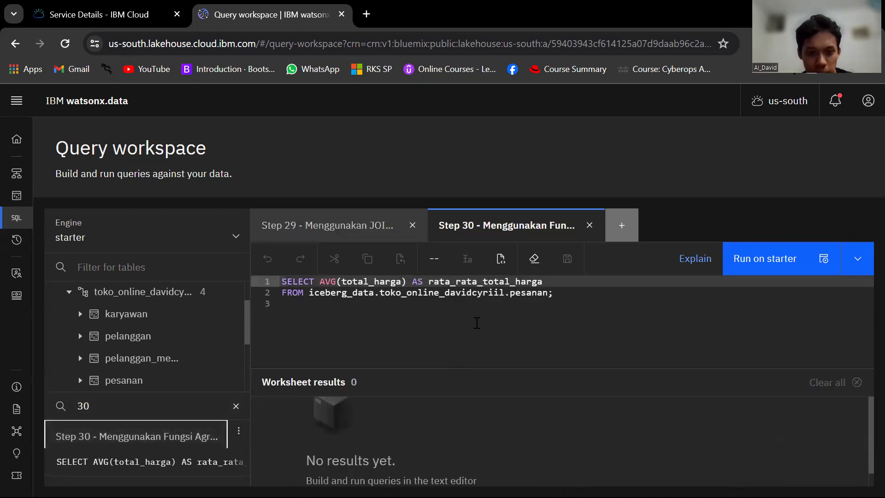
pyautogui.click(412, 224)
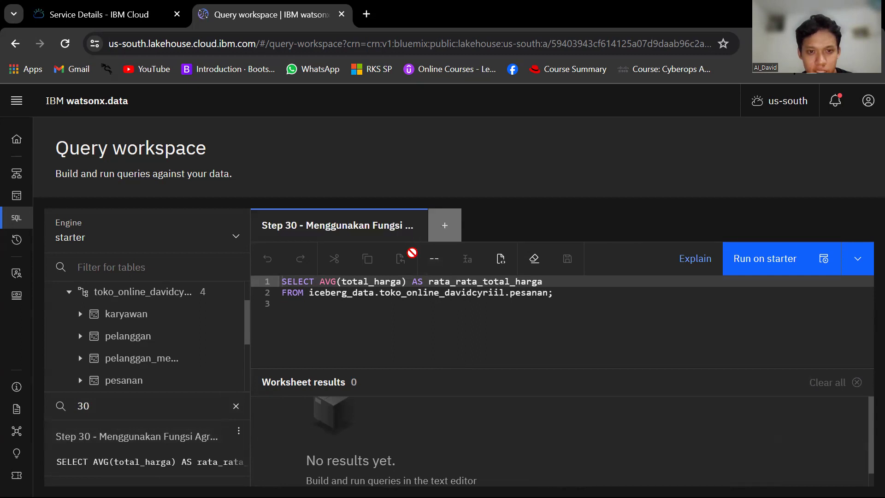
# Run the Step 30 query for AVG(total_harga) AS rata_rata_total_harga from pesanan on starter and review the average in its result set
pyautogui.click(442, 306)
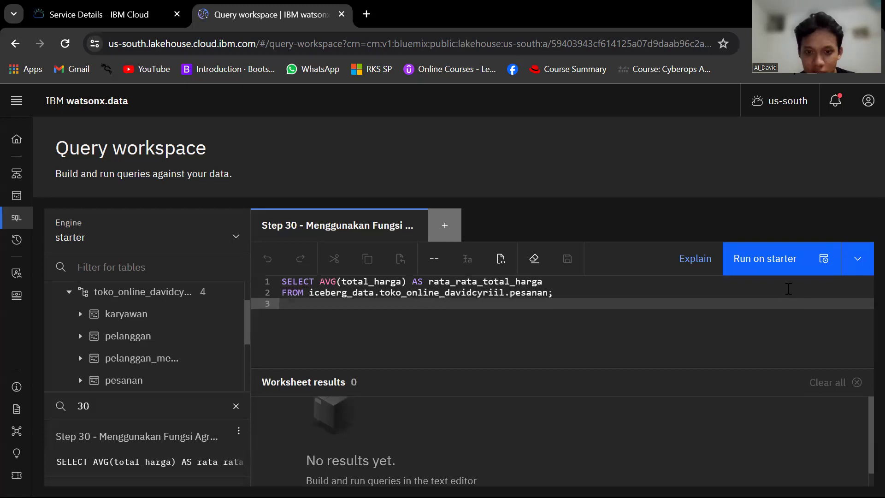
pyautogui.click(758, 262)
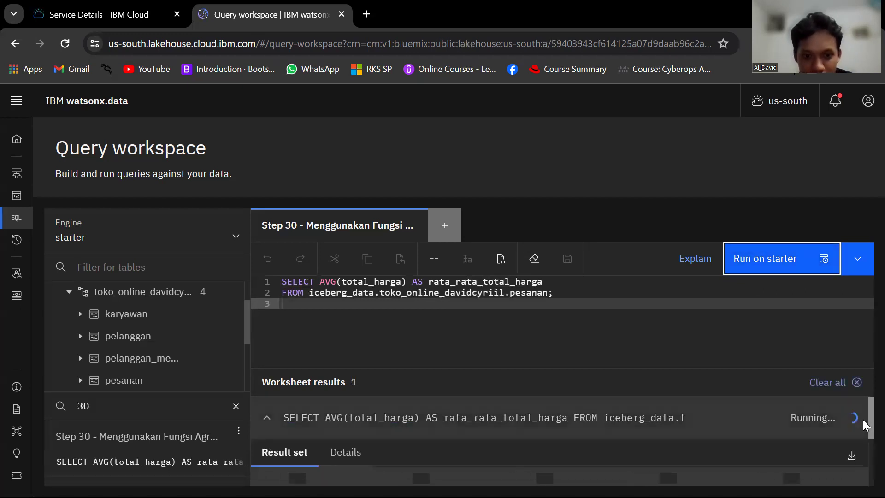
pyautogui.moveTo(868, 422); pyautogui.dragTo(867, 451)
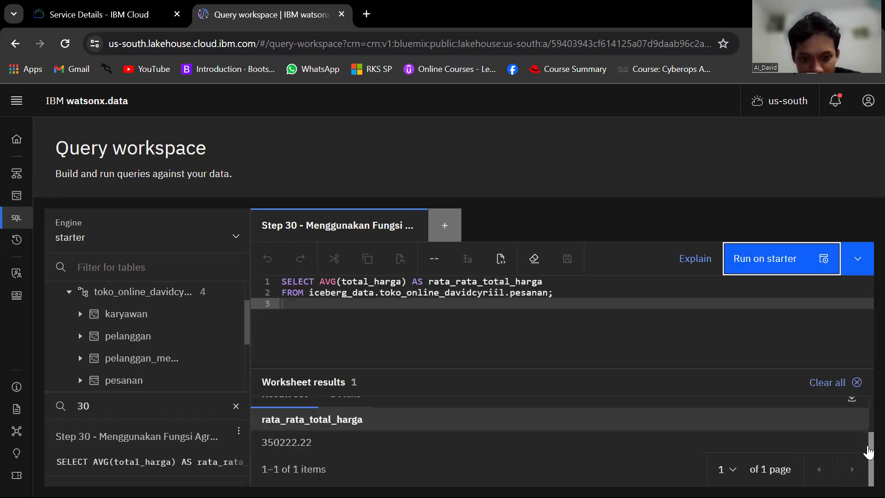
pyautogui.moveTo(274, 443); pyautogui.dragTo(311, 447)
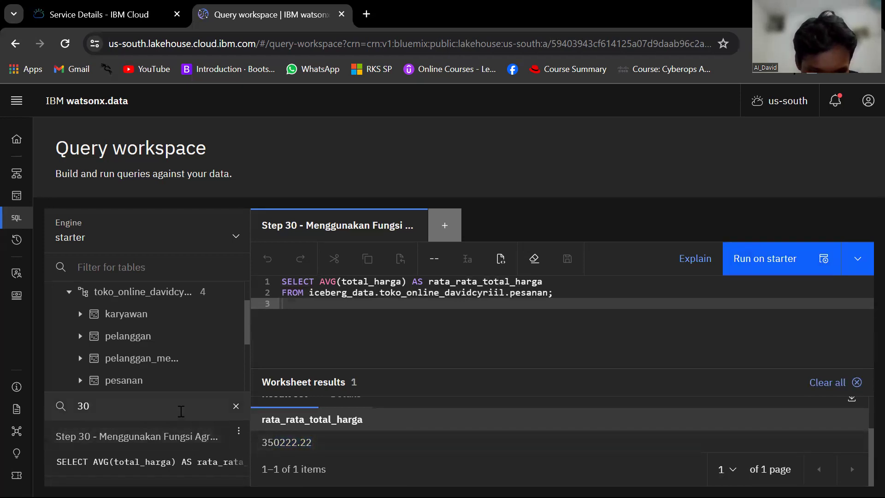
# Search the saved worksheets for "31", open the Step 31 worksheet and close the Step 30 worksheet
pyautogui.click(175, 405)
pyautogui.doubleClick(82, 405)
pyautogui.write('31')
pyautogui.click(162, 433)
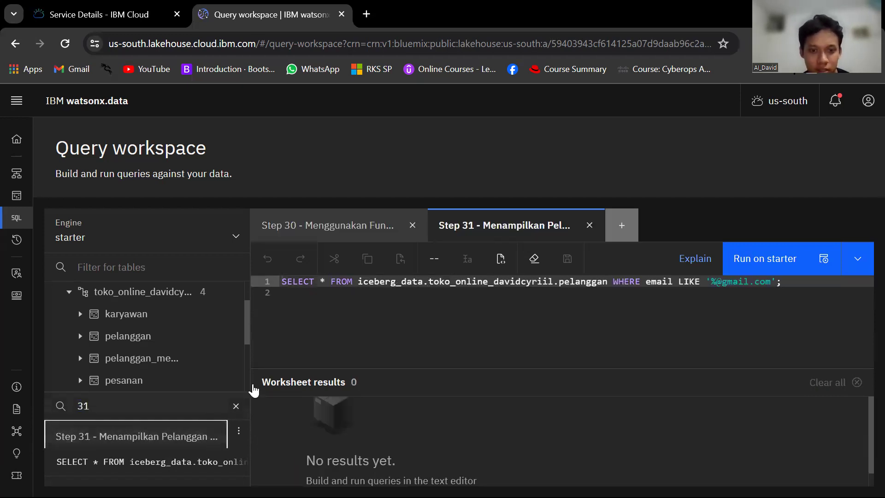
pyautogui.click(407, 228)
pyautogui.click(391, 303)
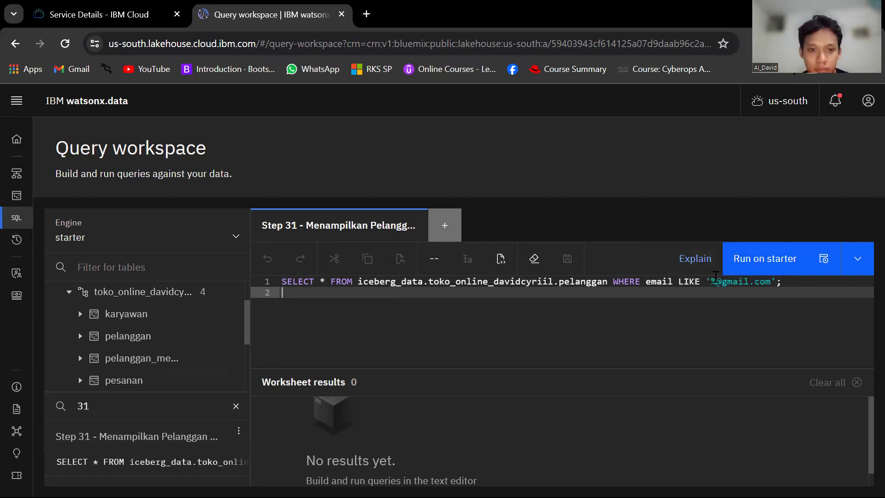
pyautogui.click(764, 260)
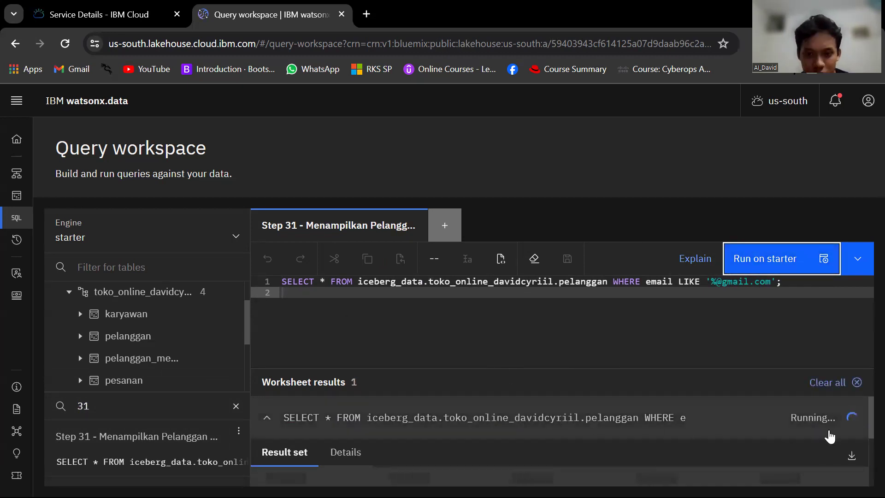
pyautogui.moveTo(869, 421); pyautogui.dragTo(868, 454)
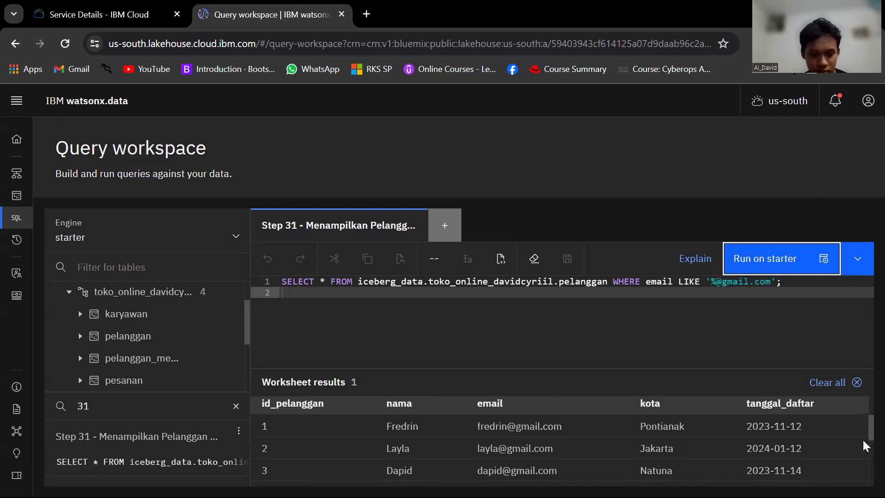
pyautogui.scroll(-3, 861, 440)
pyautogui.scroll(-1, 868, 467)
pyautogui.scroll(1, 868, 467)
pyautogui.scroll(-1, 868, 467)
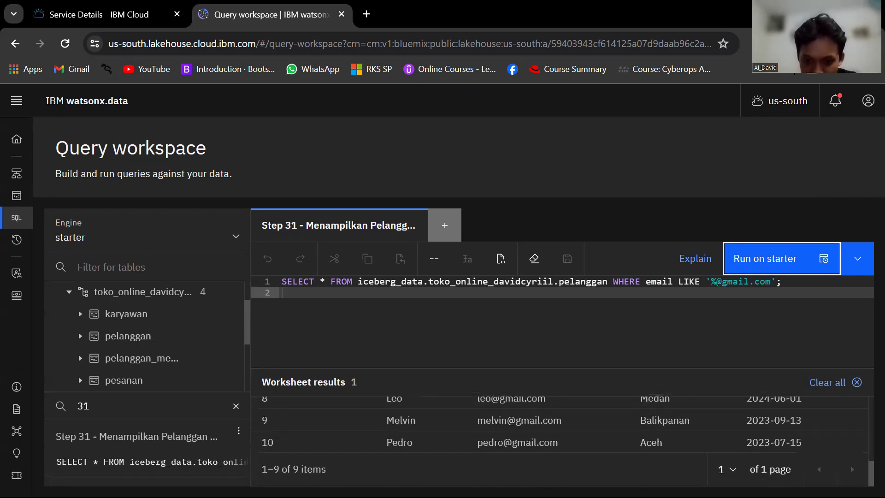
pyautogui.moveTo(292, 469); pyautogui.dragTo(339, 468)
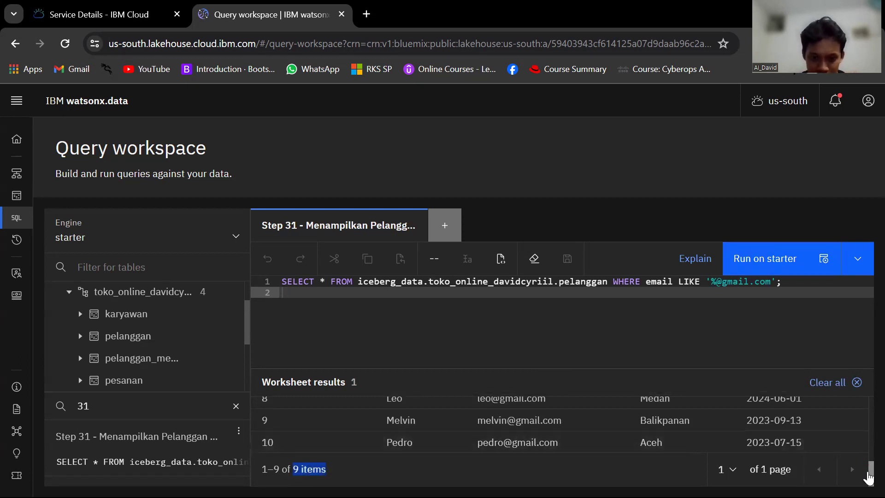
pyautogui.scroll(1, 868, 474)
pyautogui.scroll(-1, 868, 475)
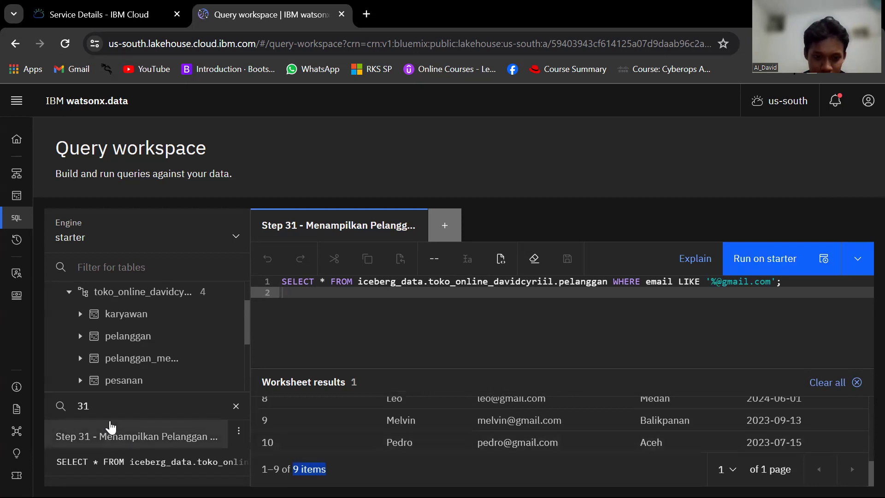
# Search the saved worksheets for "32", open the Step 32 worksheet and close the Step 31 worksheet
pyautogui.click(123, 412)
pyautogui.press('BackSpace')
pyautogui.write('2')
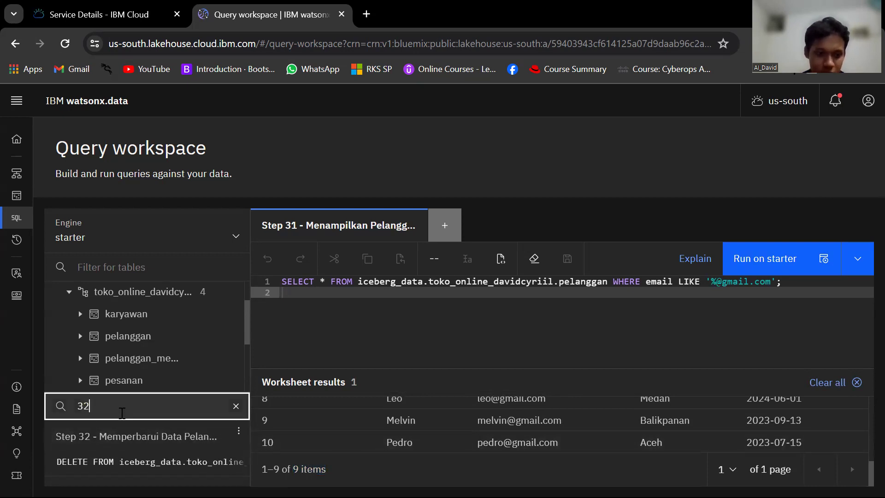
pyautogui.click(122, 435)
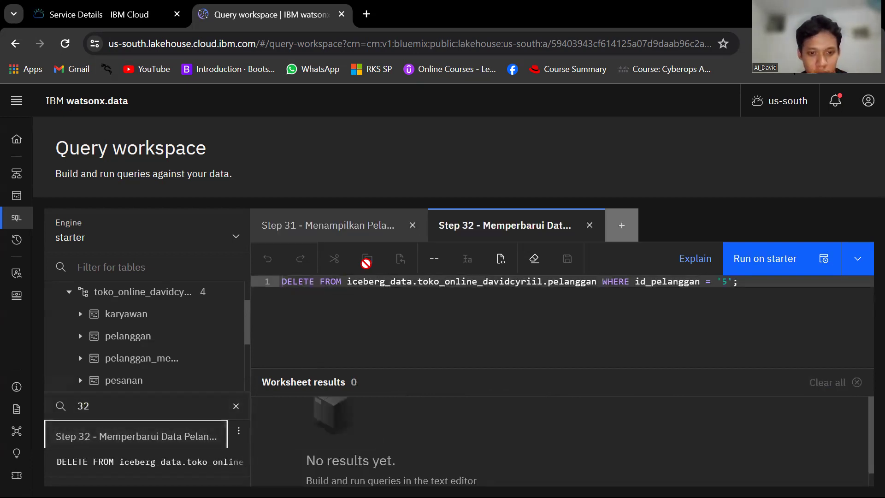
pyautogui.click(413, 226)
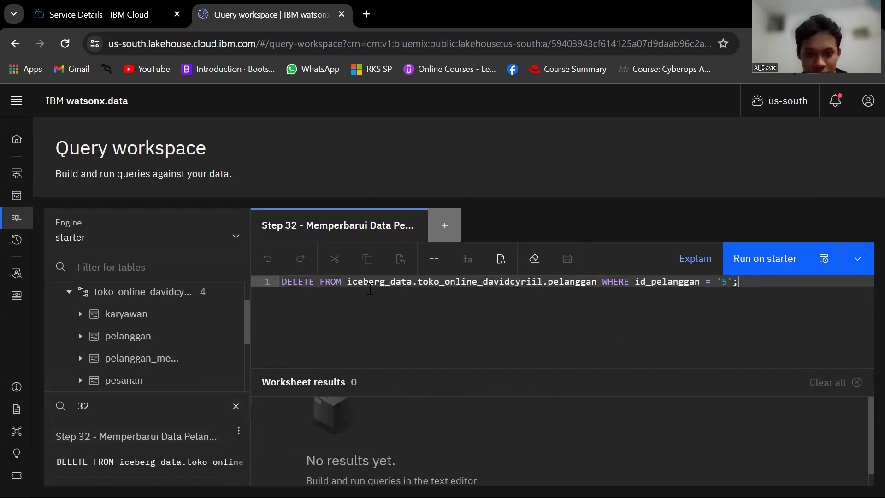
# Try to run the Step 32 DELETE from pelanggan WHERE id_pelanggan = '5' on starter and inspect its result set message
pyautogui.moveTo(366, 282); pyautogui.dragTo(519, 284)
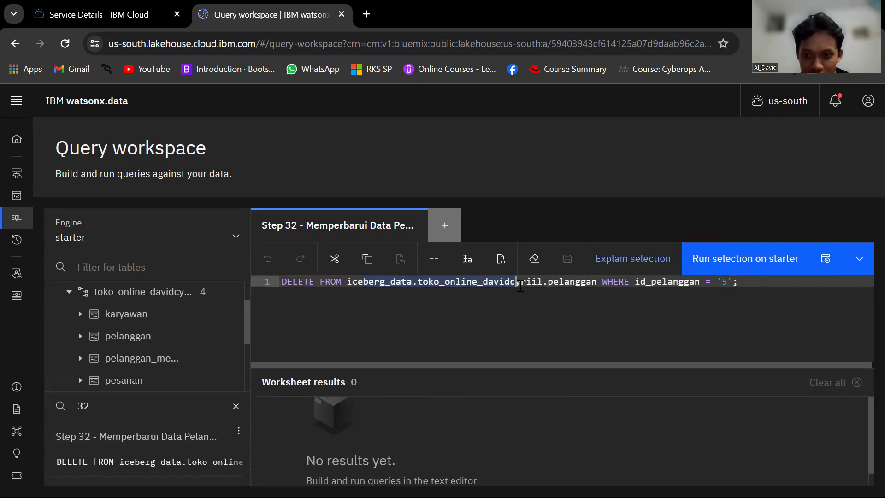
pyautogui.click(520, 317)
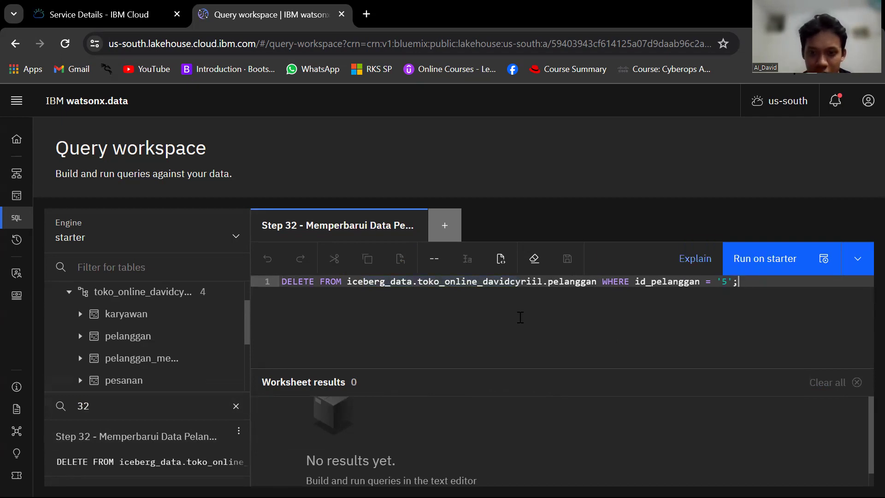
pyautogui.click(760, 272)
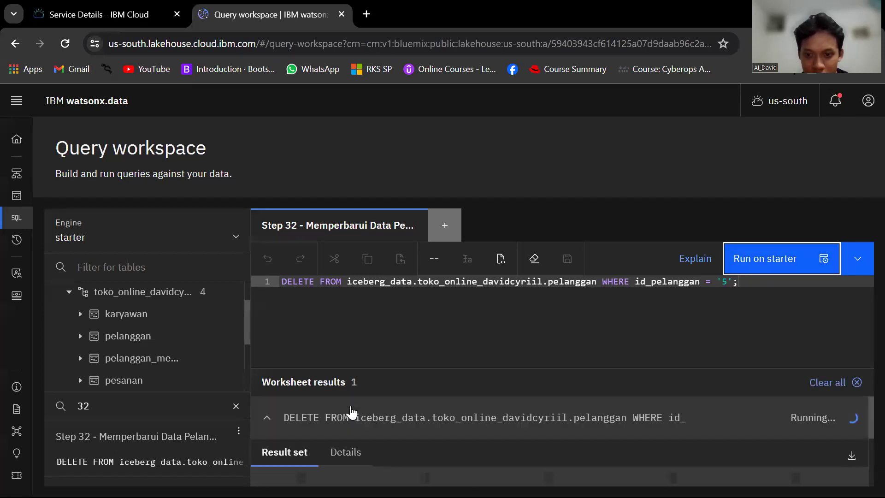
pyautogui.moveTo(870, 421); pyautogui.dragTo(869, 454)
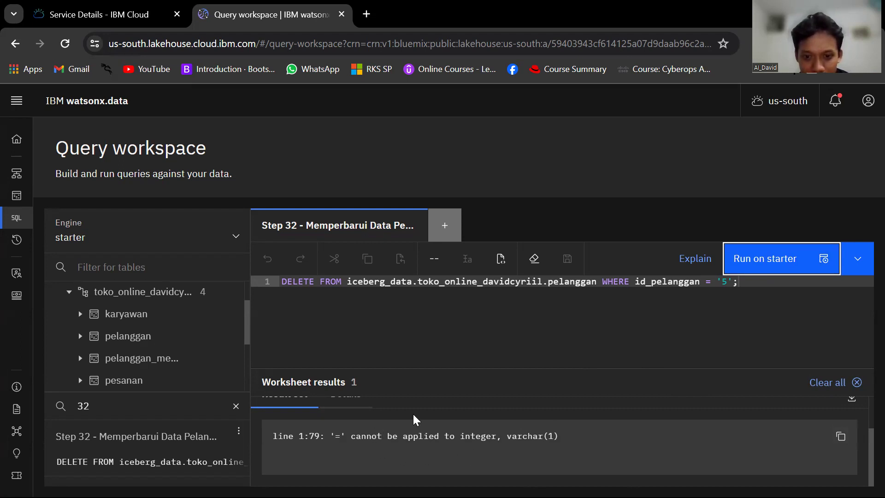
pyautogui.moveTo(449, 436); pyautogui.dragTo(559, 437)
# Compare the worksheet's DELETE statement and its result with the Step 32 example on page 18 of MINI_PROJECT[1].pdf
pyautogui.hotkey('alt', 'Tab')
pyautogui.scroll(-20, 561, 322)
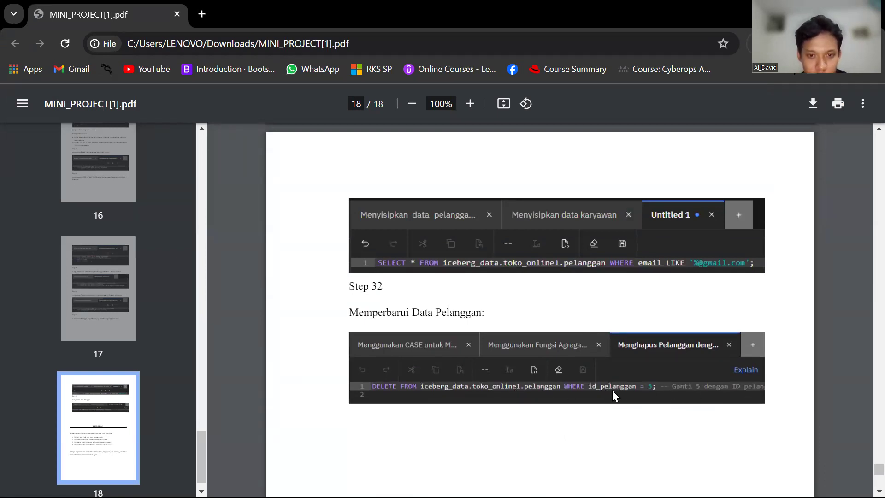
pyautogui.hotkey('alt', 'Tab')
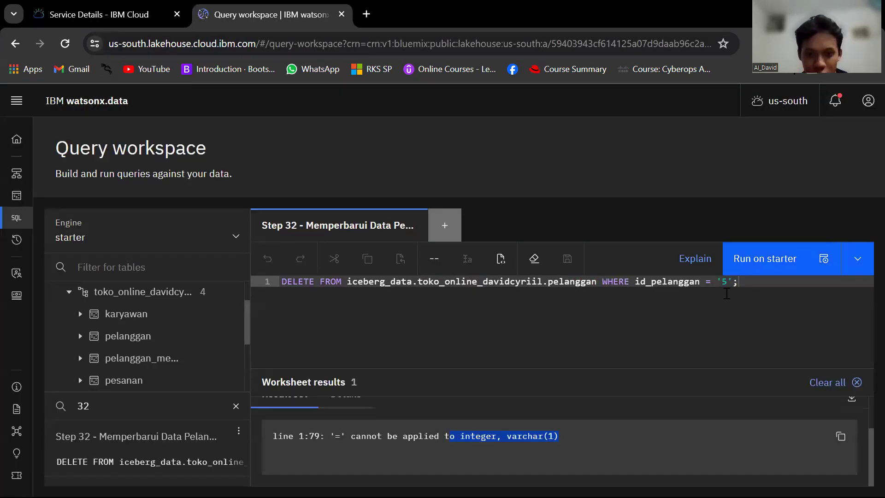
pyautogui.hotkey('alt', 'Tab')
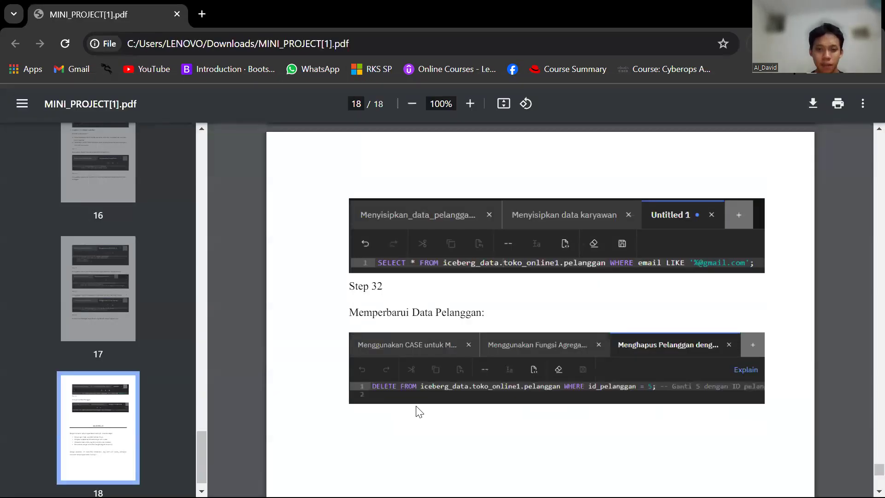
pyautogui.hotkey('alt', 'Tab')
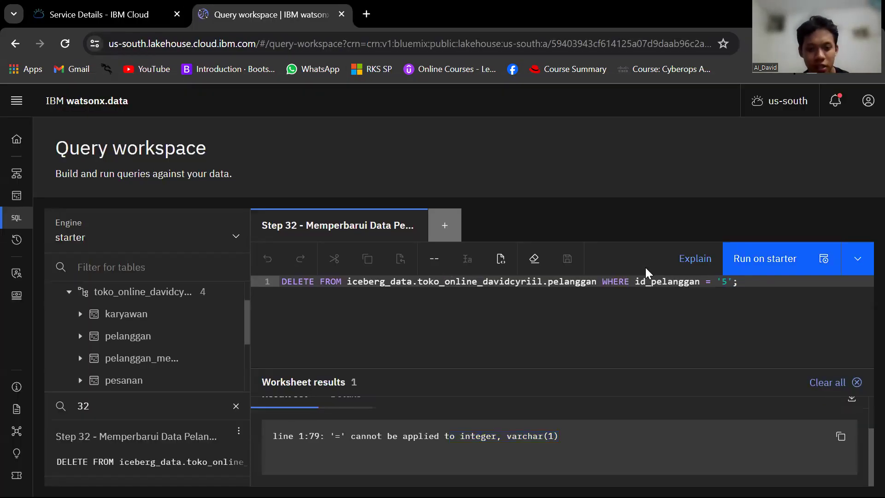
pyautogui.hotkey('alt', 'Tab')
pyautogui.hotkey('alt', 'Tab')
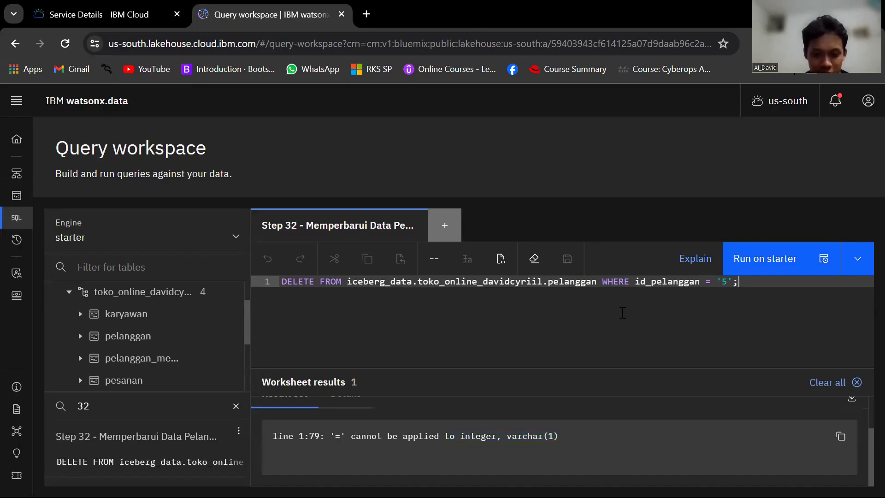
pyautogui.scroll(2, 582, 442)
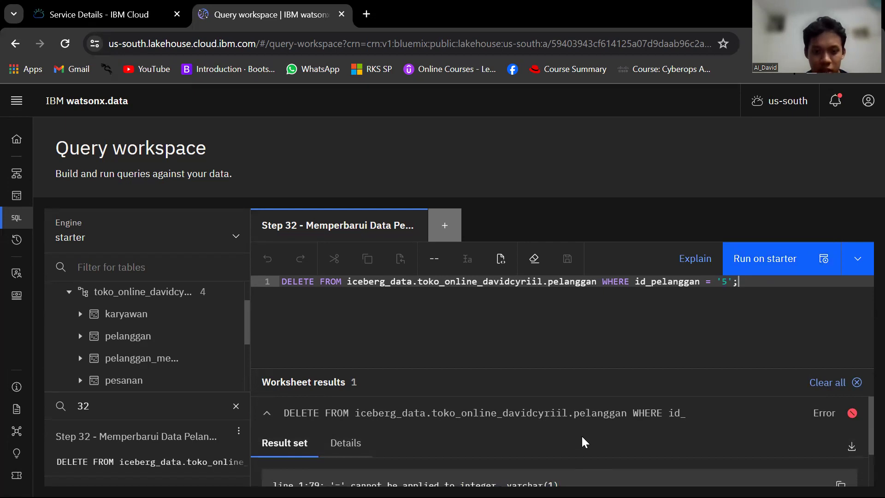